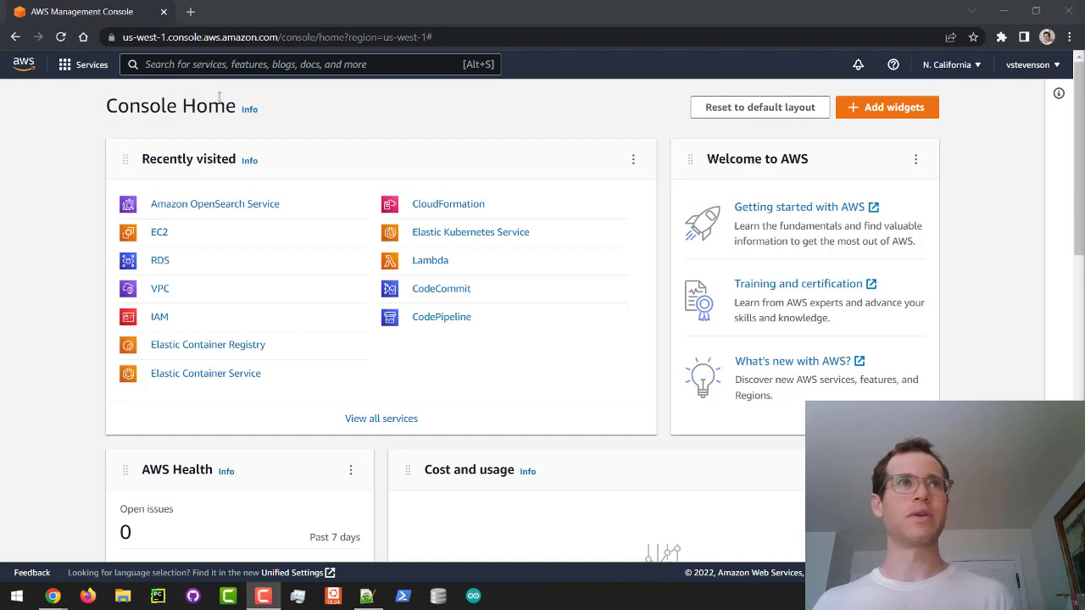
# Search the console's services for vpc and open the VPC service.
pyautogui.click(220, 66)
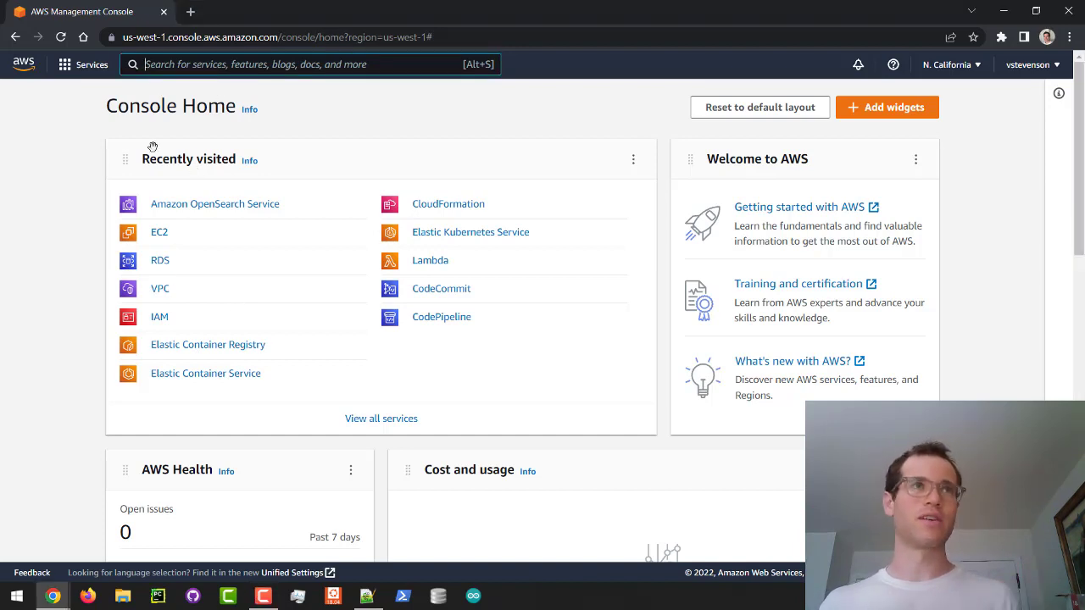
pyautogui.write('vpc')
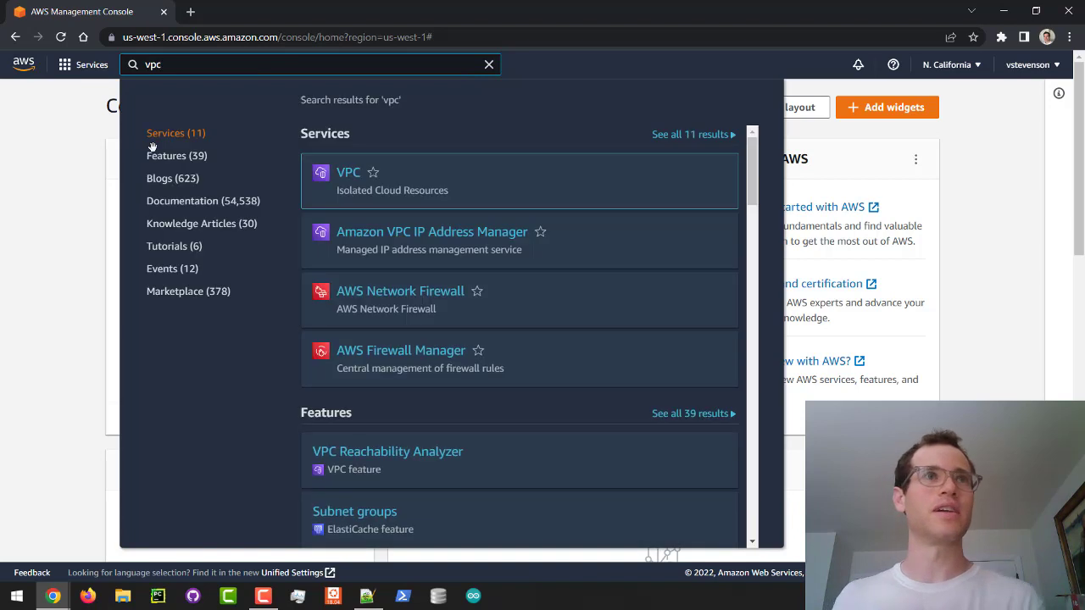
pyautogui.click(335, 175)
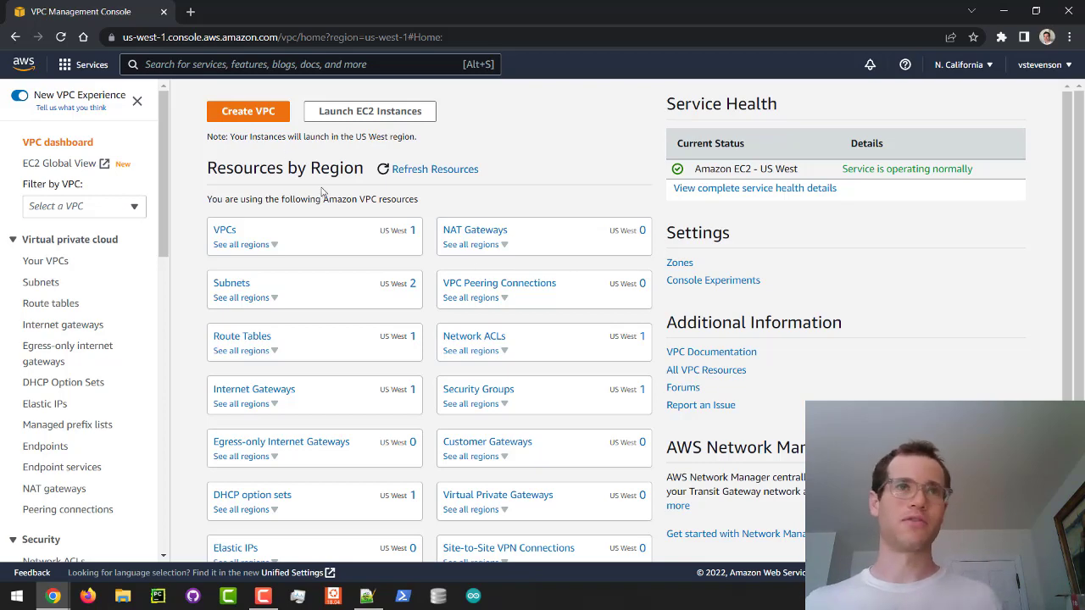
# Start creating a VPC with the VPC only option and give it the name tag vs-custom-vpc.
pyautogui.click(260, 124)
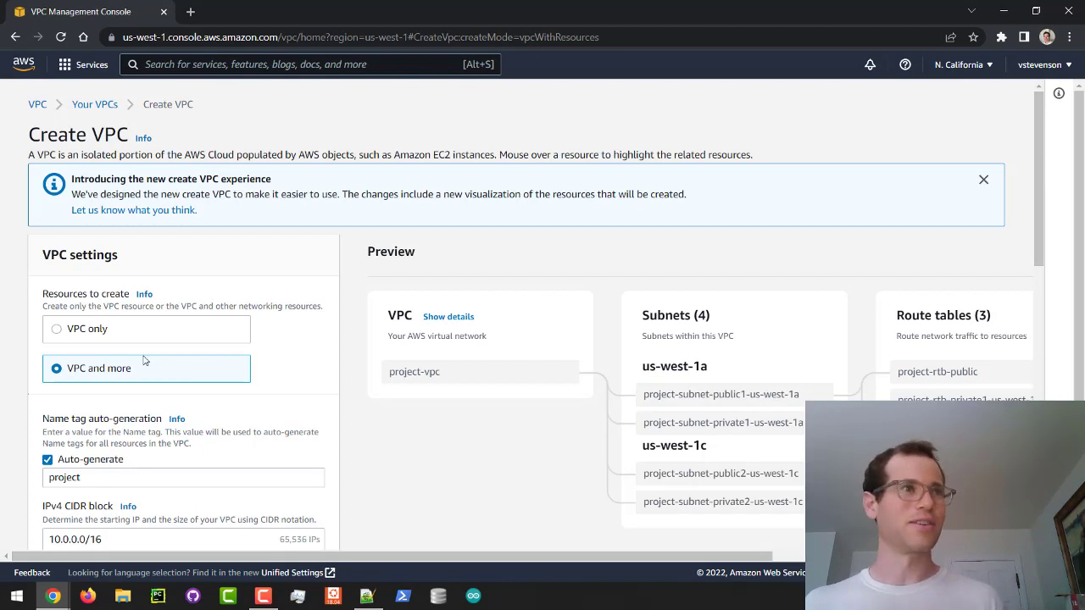
pyautogui.click(107, 337)
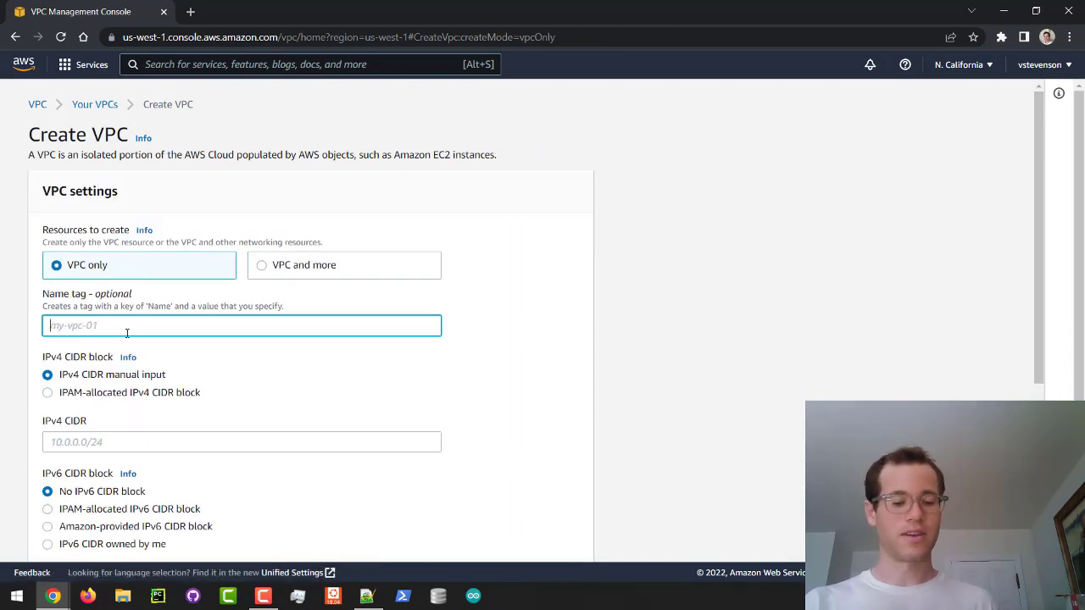
pyautogui.write('vs-custom-')
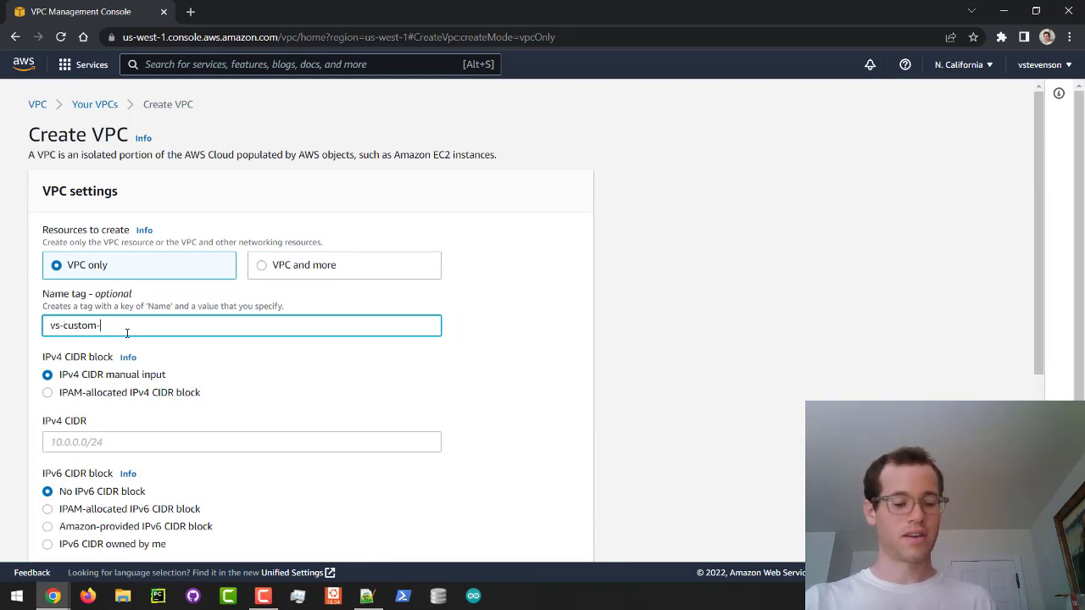
pyautogui.write('vpc')
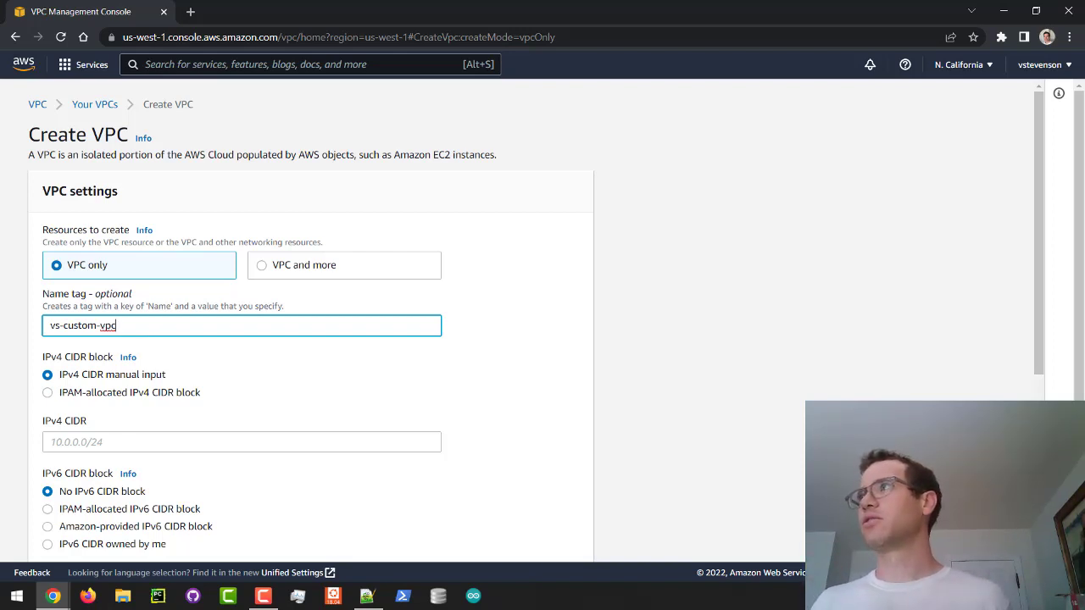
# Switch to Notepad++ and copy the VPC CIDR 10.0.0.0/16 from cidr-notes.txt.
pyautogui.click(367, 596)
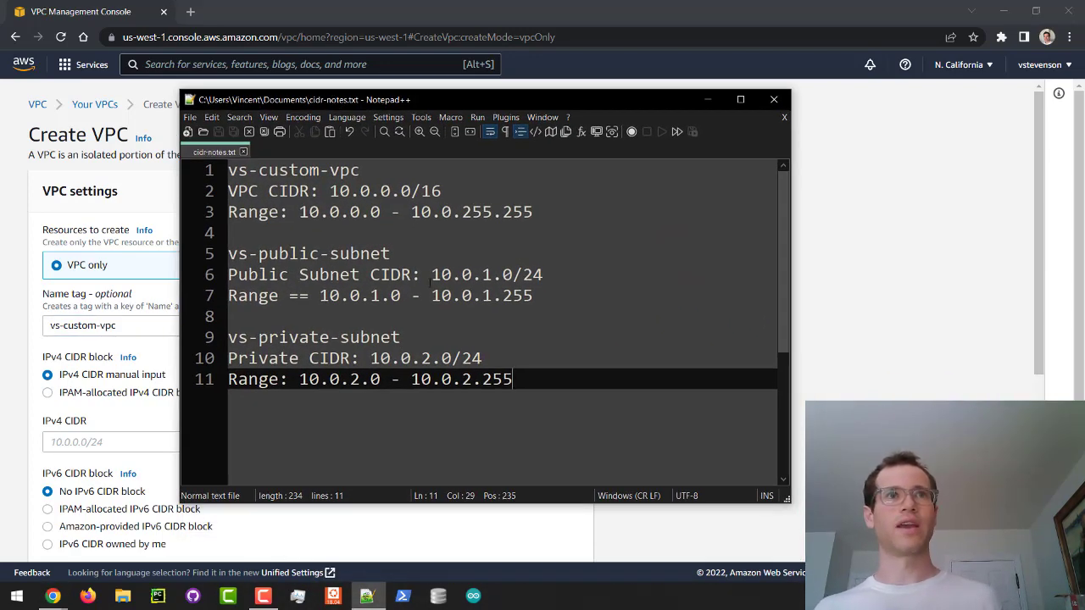
pyautogui.moveTo(330, 191); pyautogui.dragTo(442, 191)
pyautogui.hotkey('ctrl', 'c')
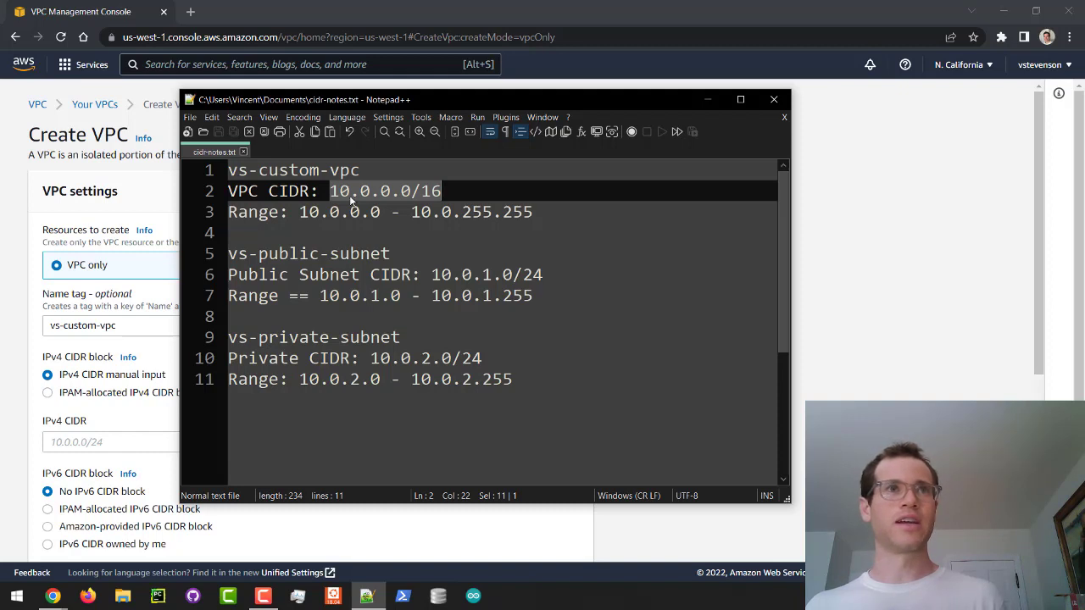
# Examine the octets and prefix of the VPC CIDR and its address range in the notes.
pyautogui.doubleClick(433, 191)
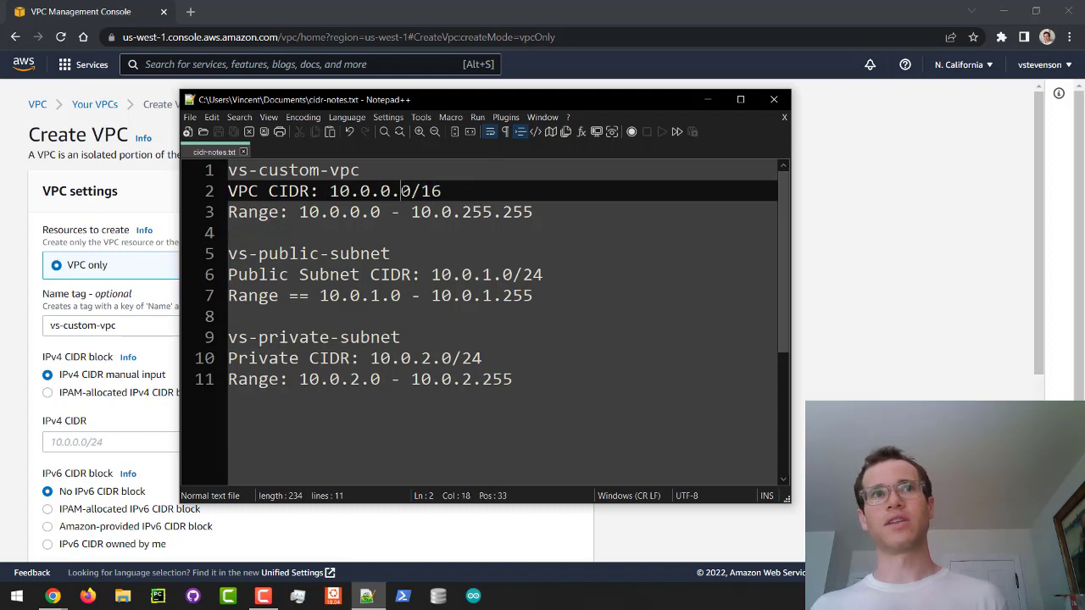
pyautogui.doubleClick(405, 191)
pyautogui.doubleClick(384, 190)
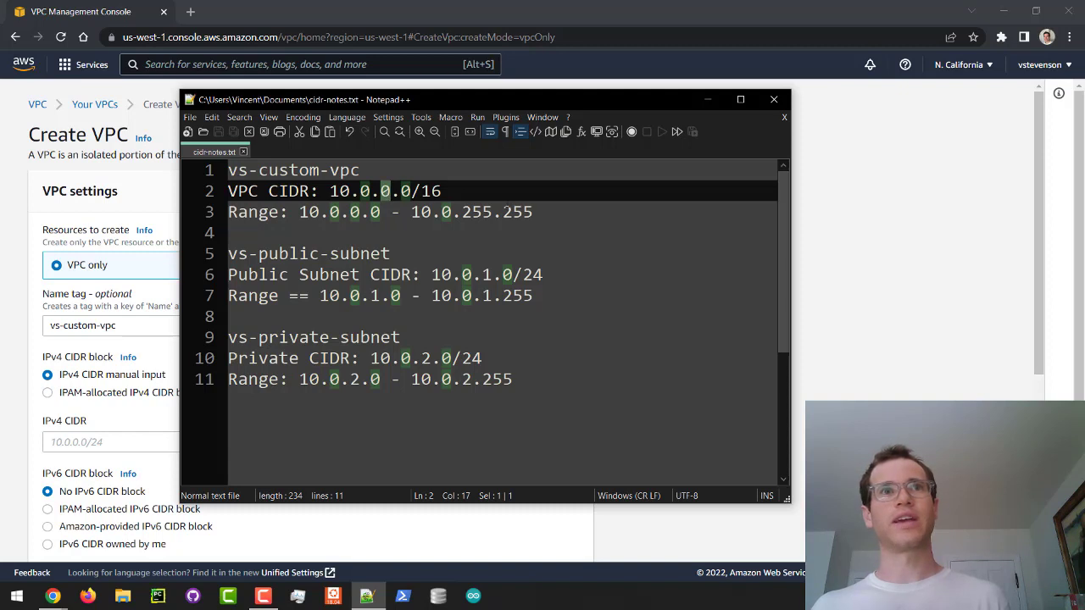
pyautogui.doubleClick(270, 213)
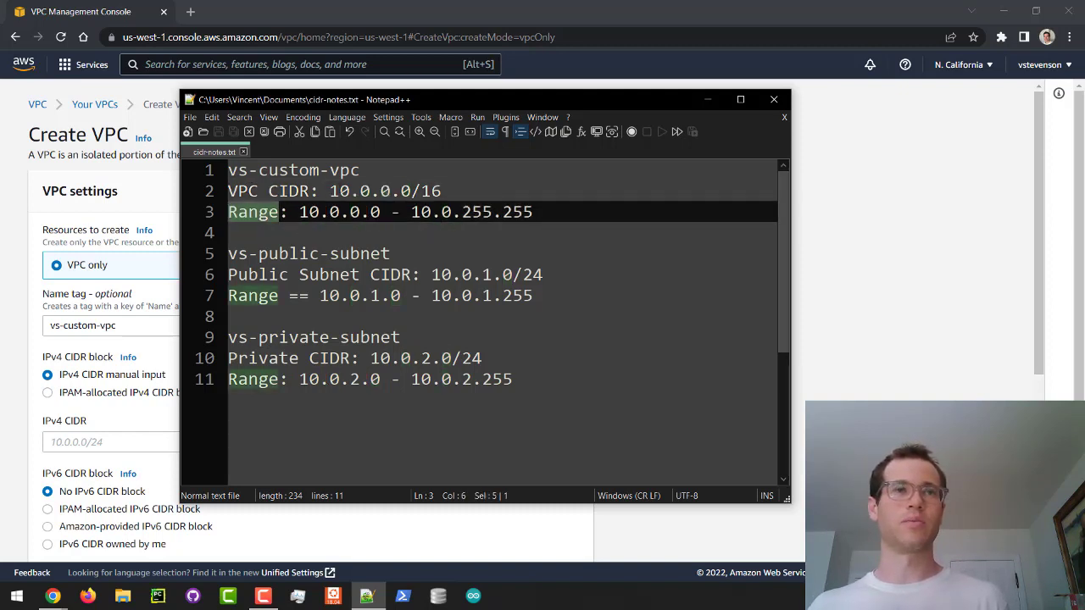
pyautogui.moveTo(299, 211); pyautogui.dragTo(460, 212)
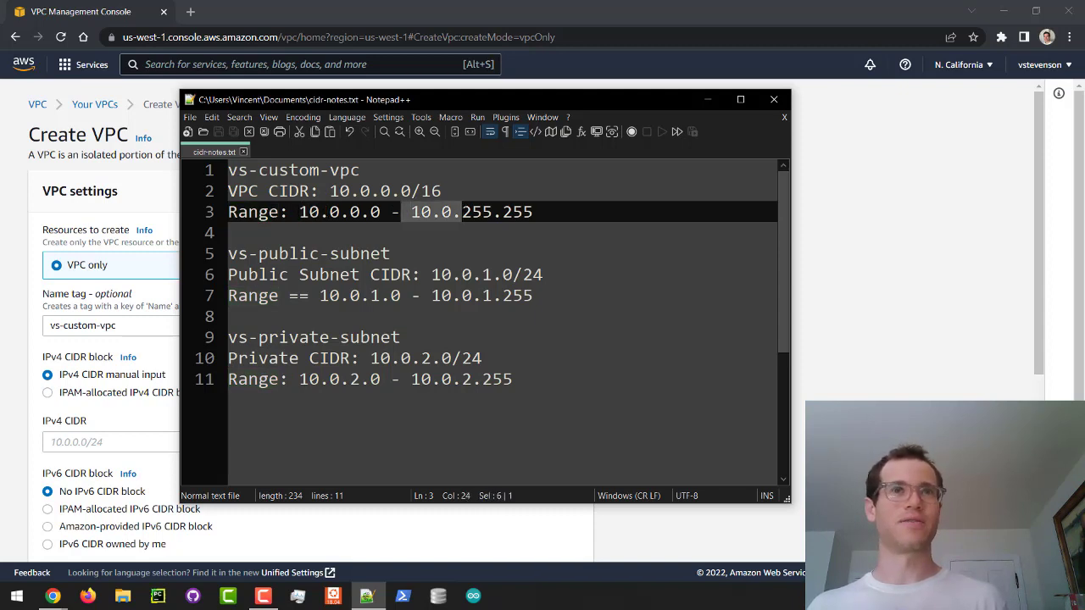
pyautogui.click(532, 212)
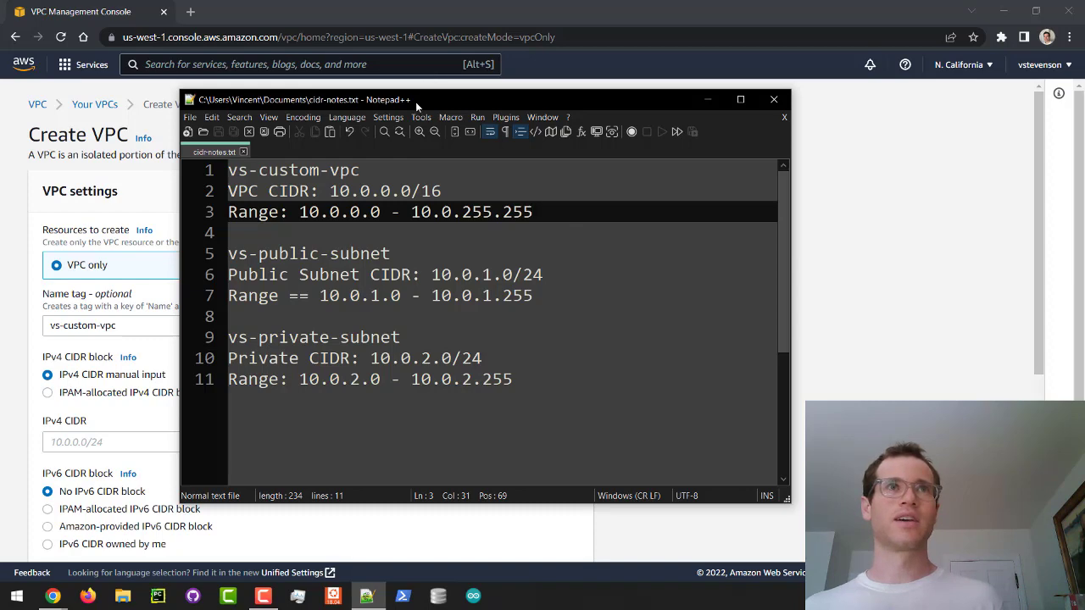
# Return to the browser, set the VPC's IPv4 CIDR to 10.0.0.0/16 and create the VPC.
pyautogui.hotkey('alt', 'Tab')
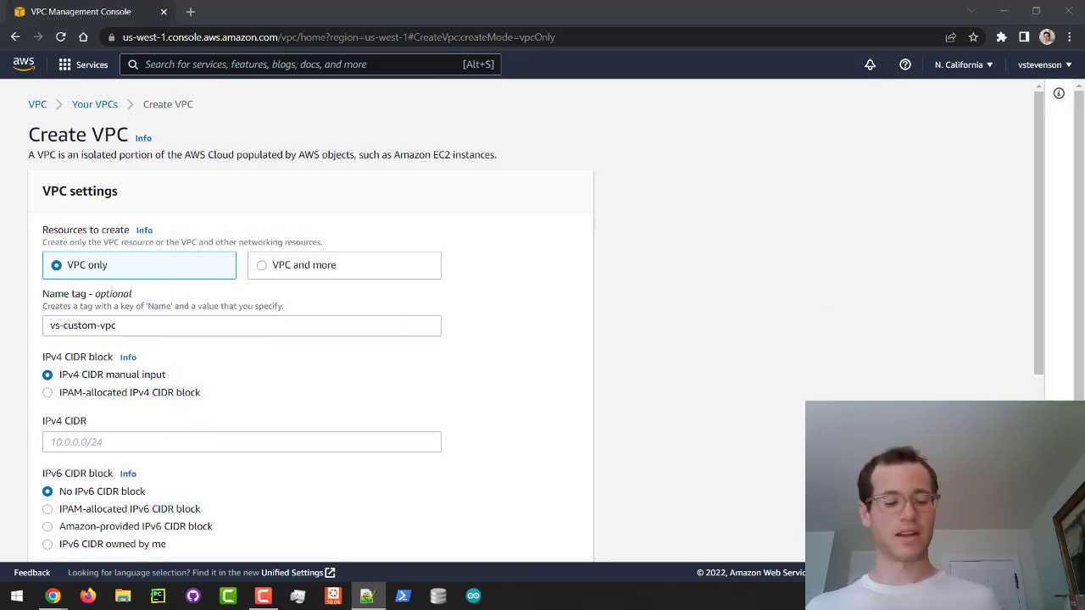
pyautogui.click(146, 441)
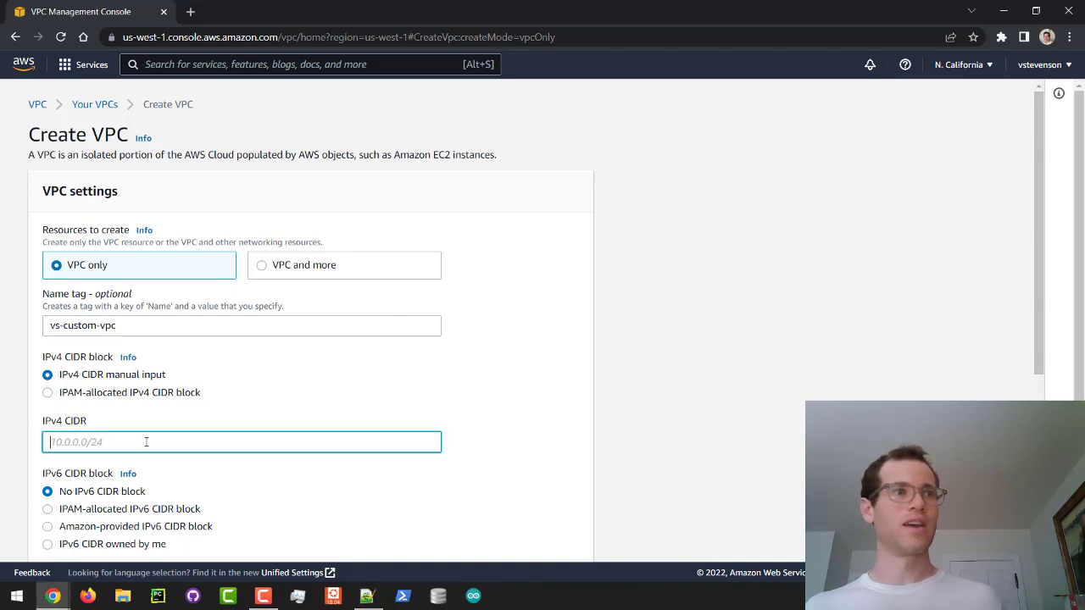
pyautogui.hotkey('ctrl', 'v')
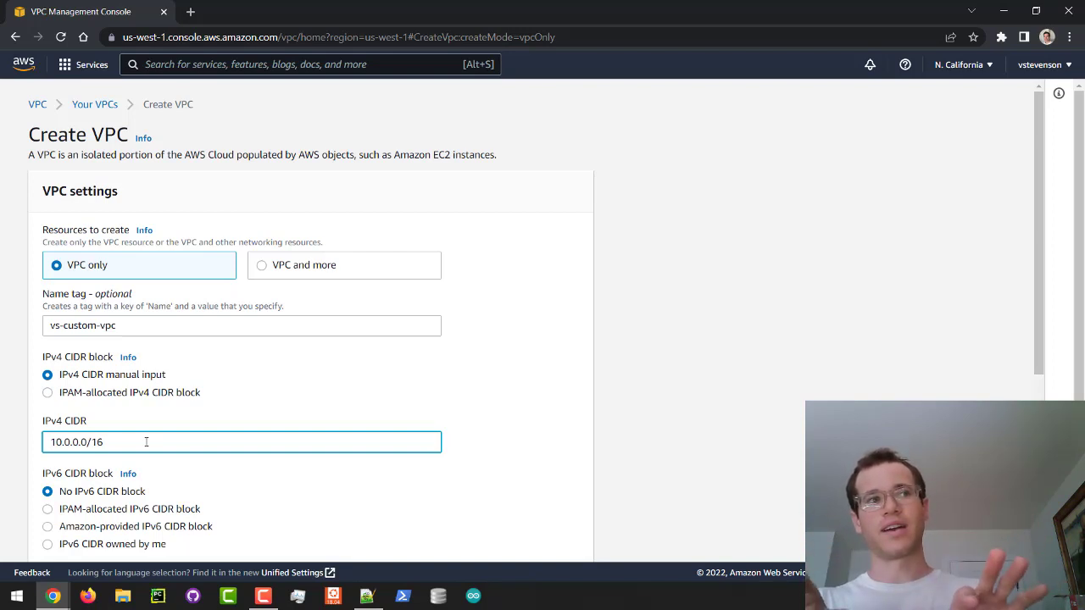
pyautogui.scroll(-3, 204, 449)
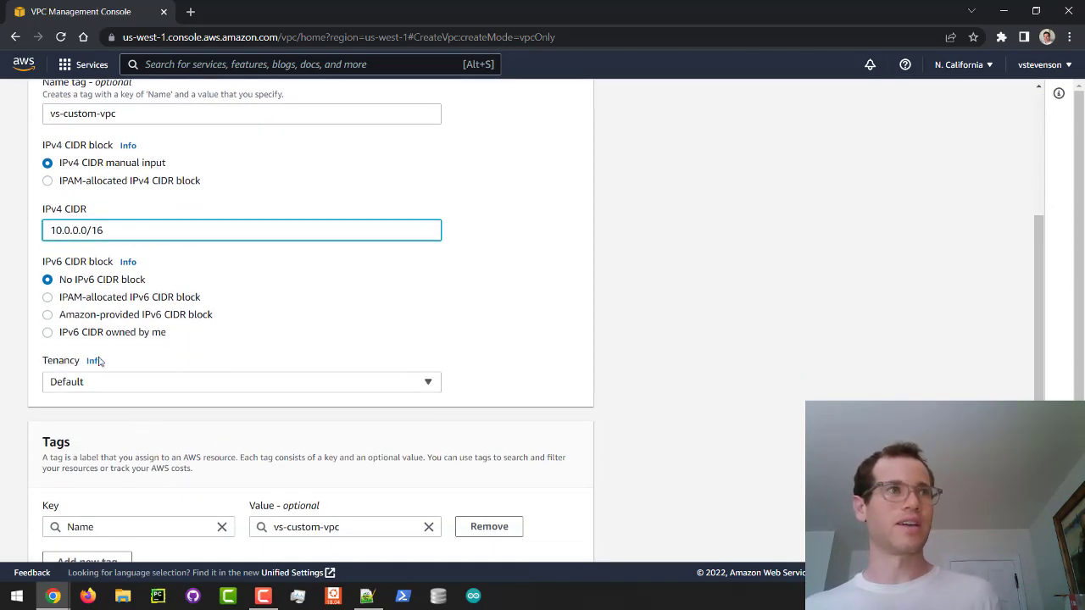
pyautogui.scroll(-2, 236, 436)
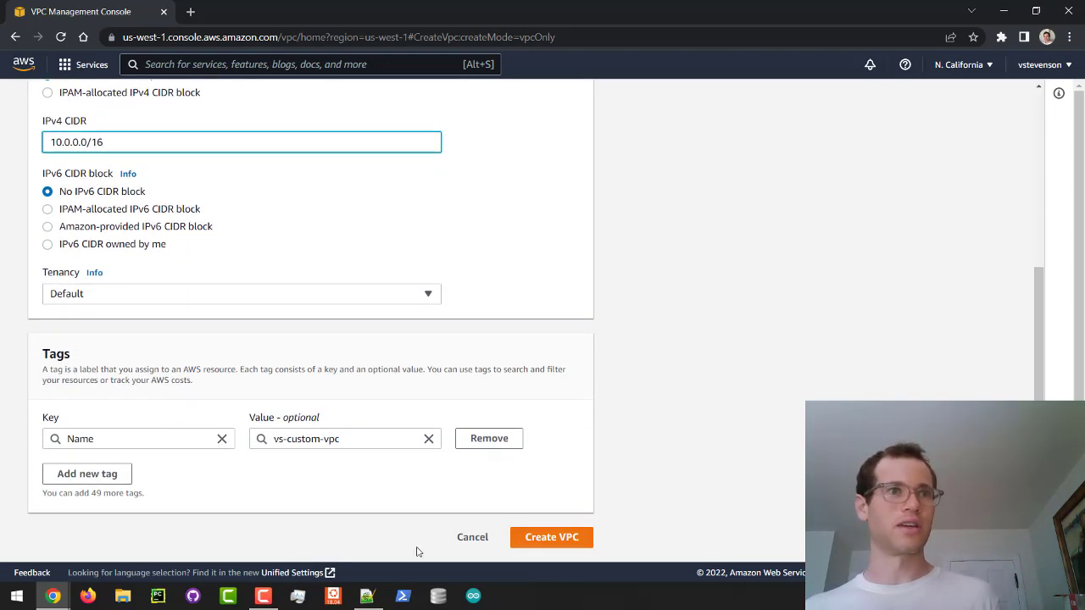
pyautogui.click(565, 539)
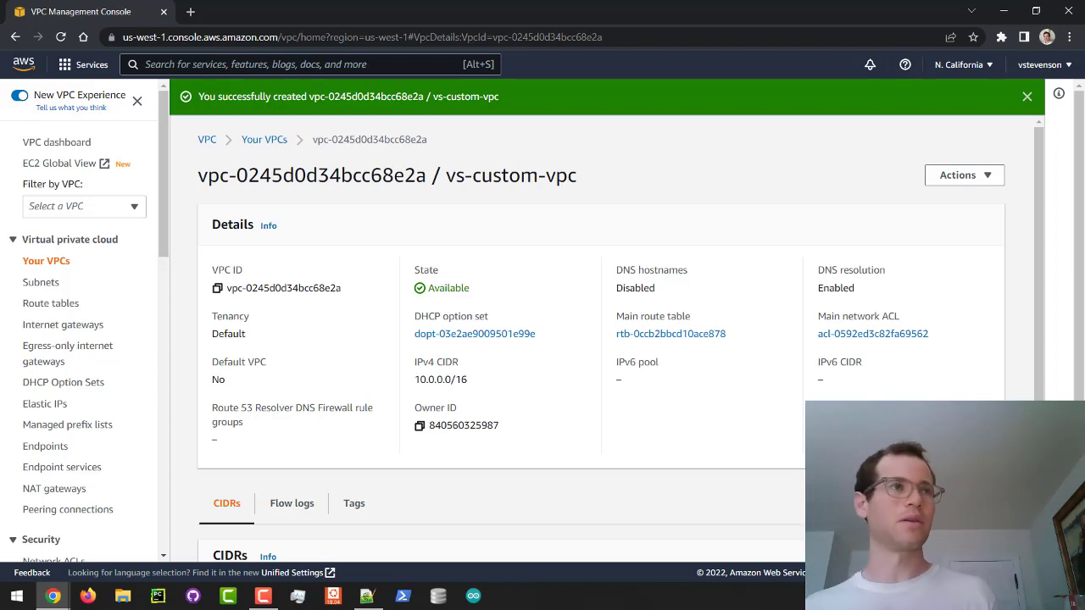
# Start creating a new subnet and choose vs-custom-vpc as its VPC.
pyautogui.click(50, 286)
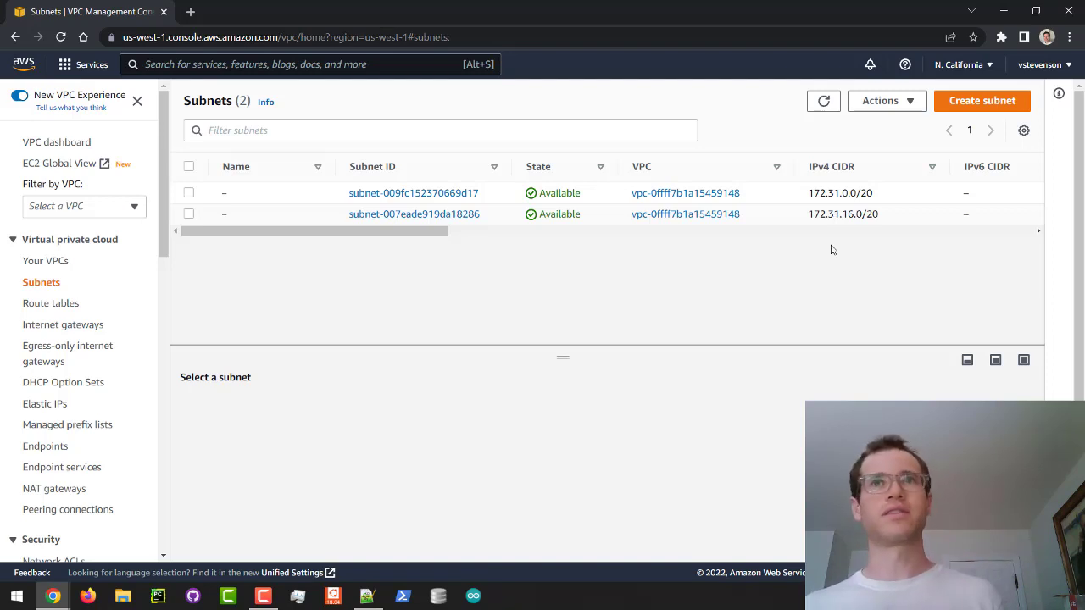
pyautogui.click(971, 105)
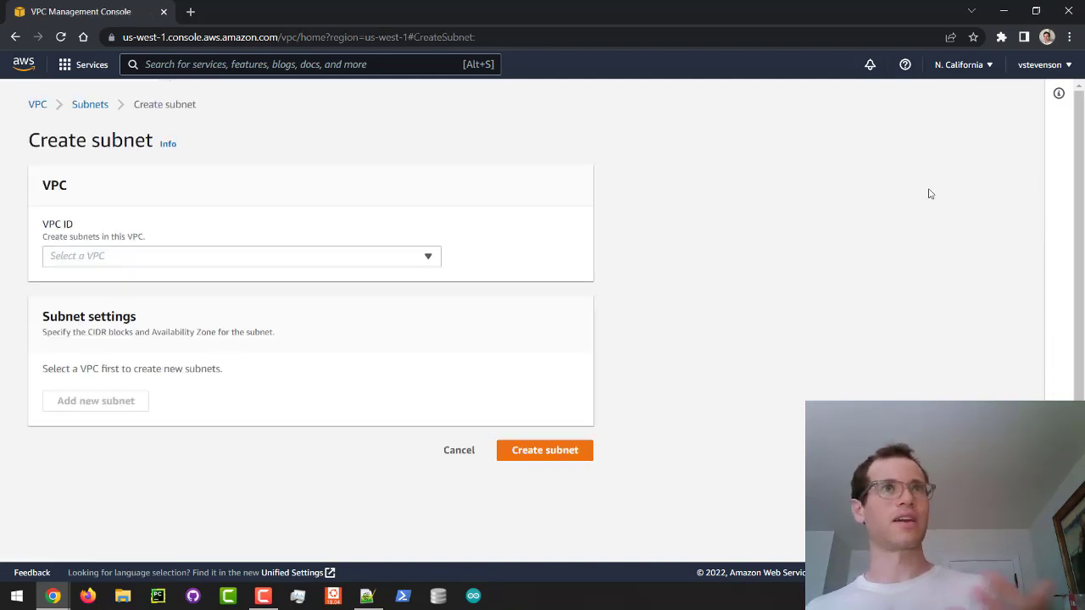
pyautogui.click(245, 263)
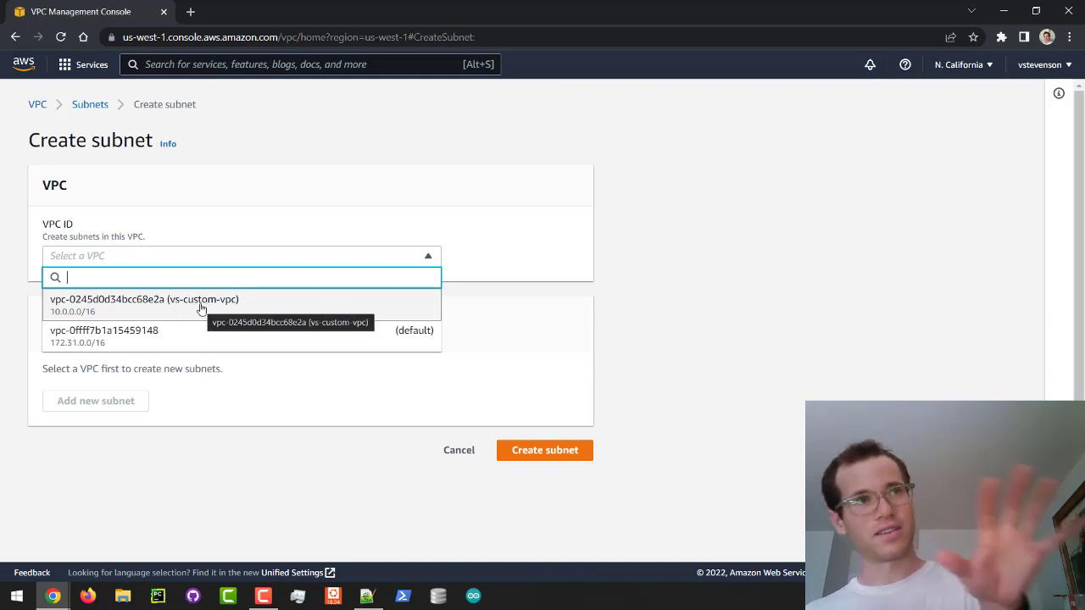
pyautogui.click(201, 309)
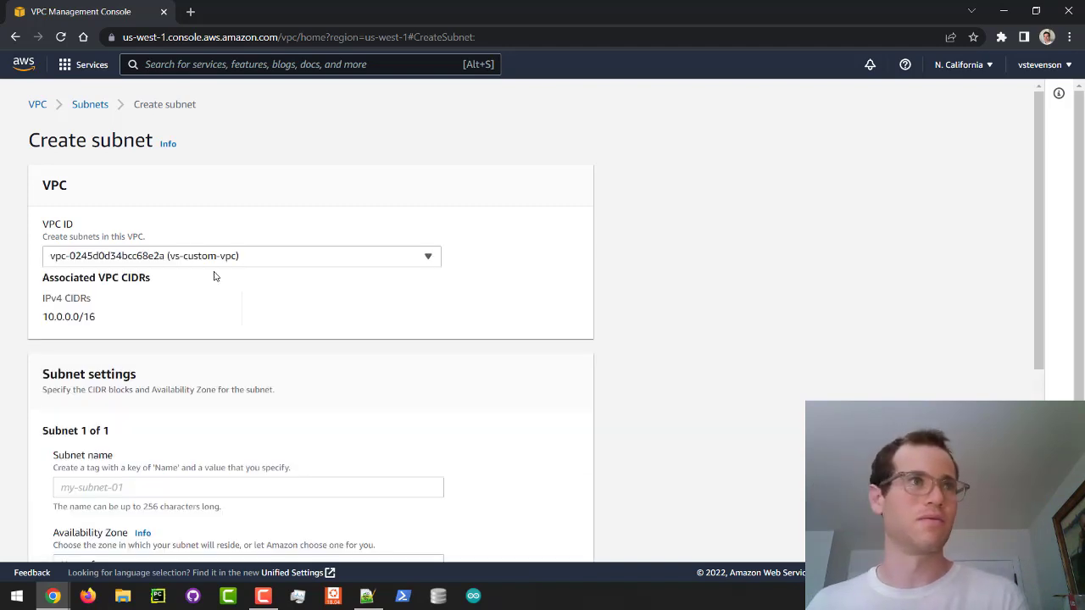
# Name the subnet vs-public-subnet and place it in the US West (N. California) / us-west-1a Availability Zone.
pyautogui.scroll(-2, 209, 359)
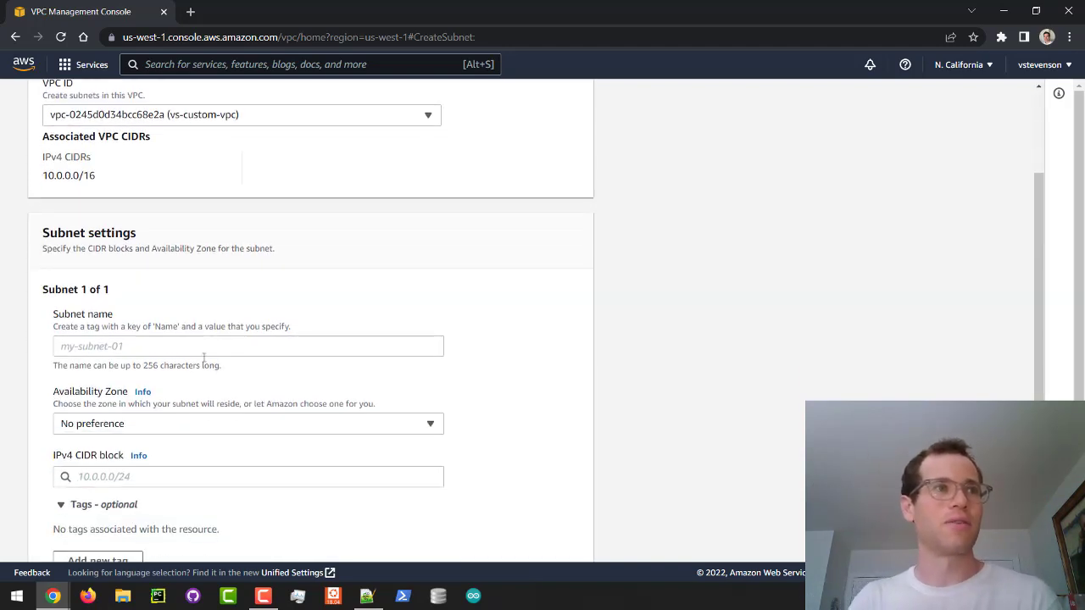
pyautogui.click(222, 345)
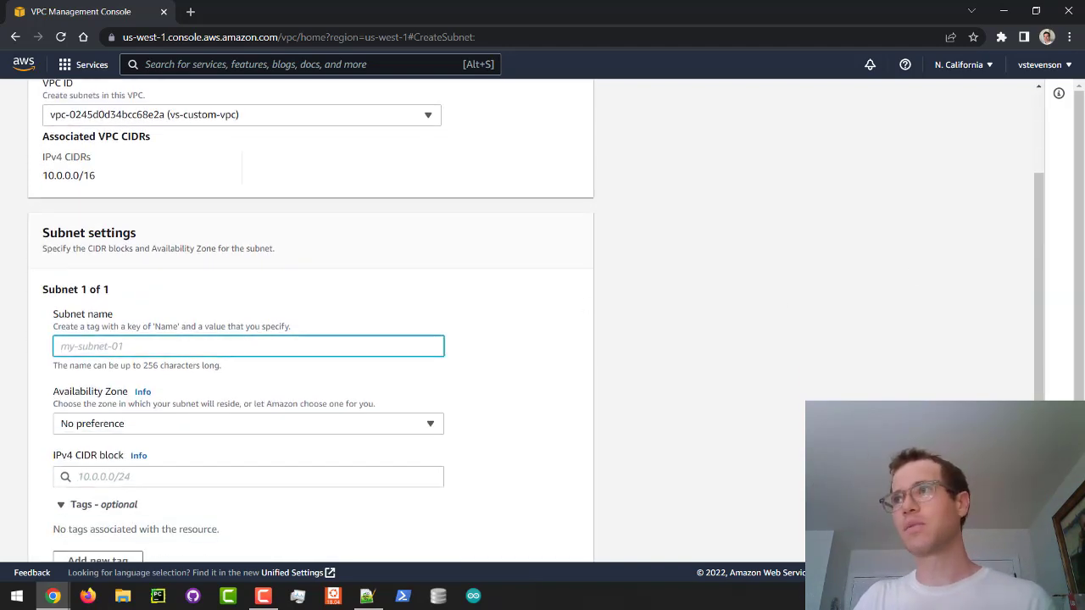
pyautogui.hotkey('alt', 'Tab')
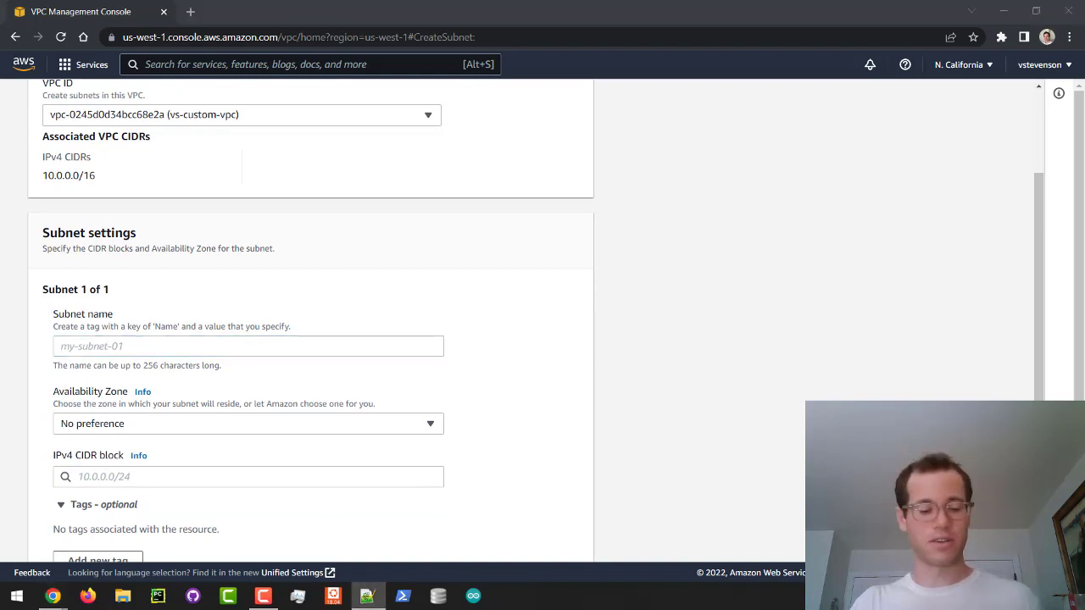
pyautogui.click(184, 349)
pyautogui.write('vs-public-subnet')
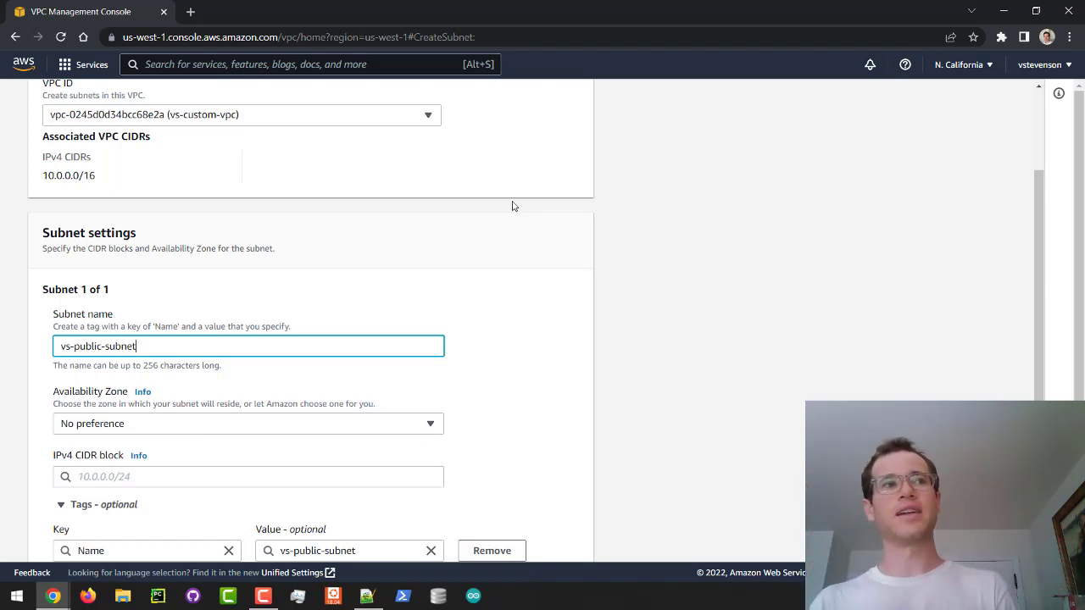
pyautogui.click(315, 431)
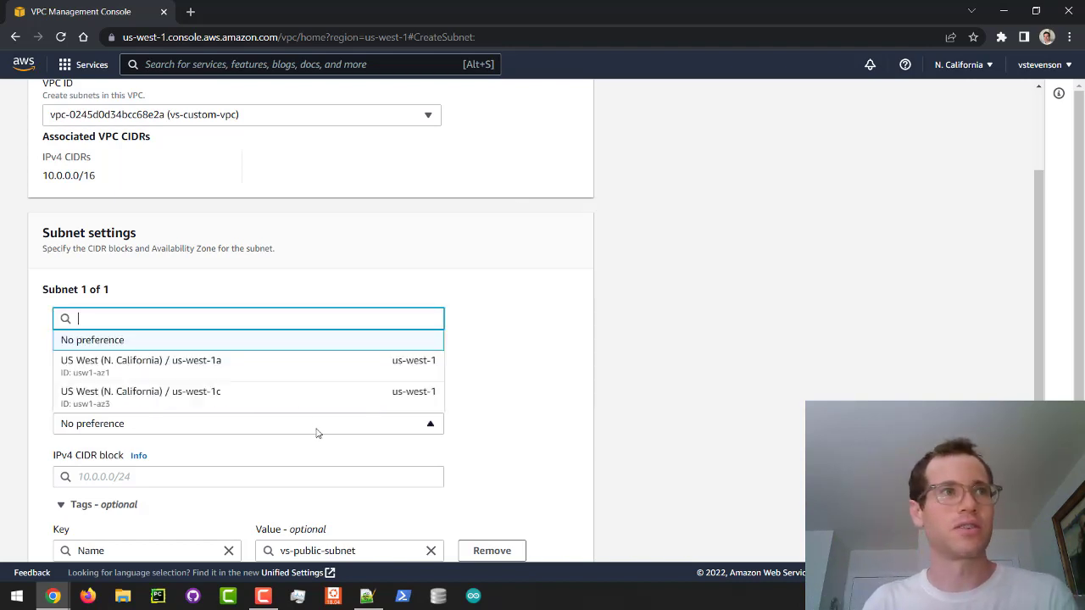
pyautogui.click(211, 366)
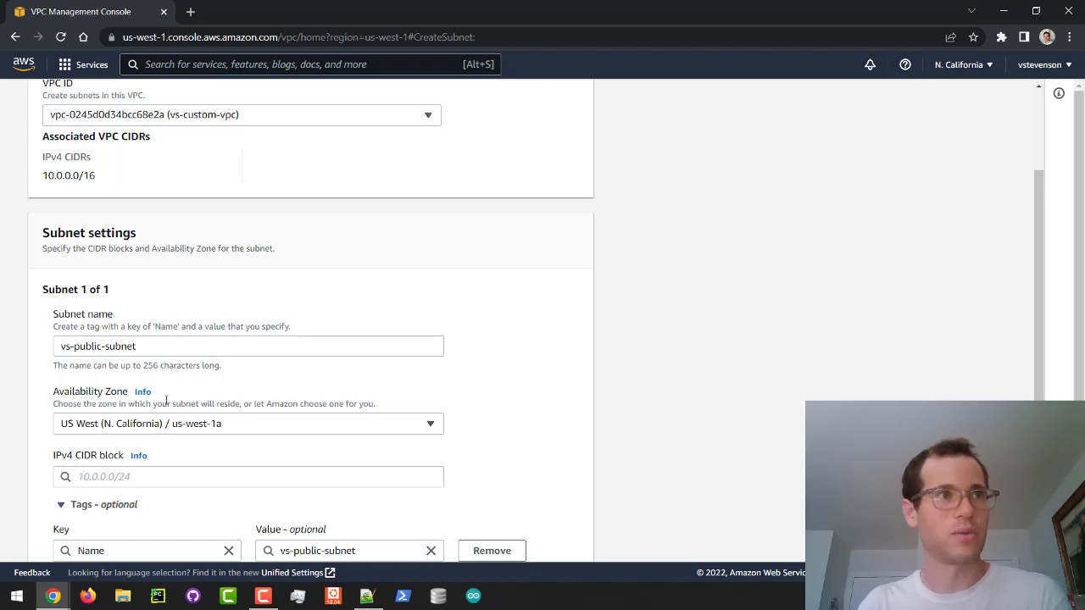
# Set the public subnet's IPv4 CIDR block to 10.0.1.0/24, taken from the CIDR notes.
pyautogui.click(351, 481)
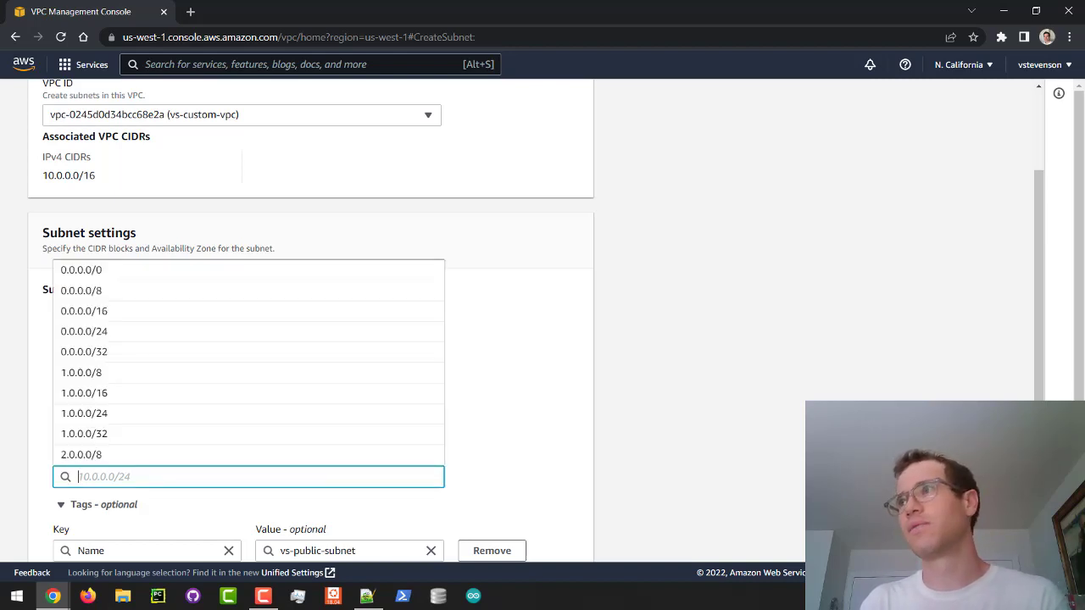
pyautogui.hotkey('alt', 'Tab')
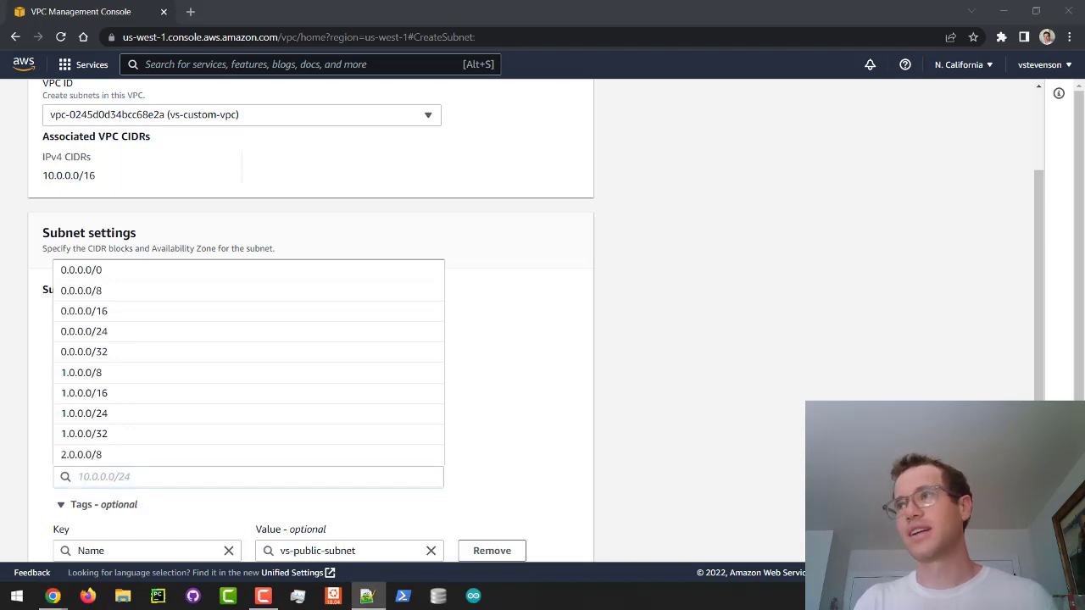
pyautogui.click(227, 476)
pyautogui.write('10.0.1.0/24')
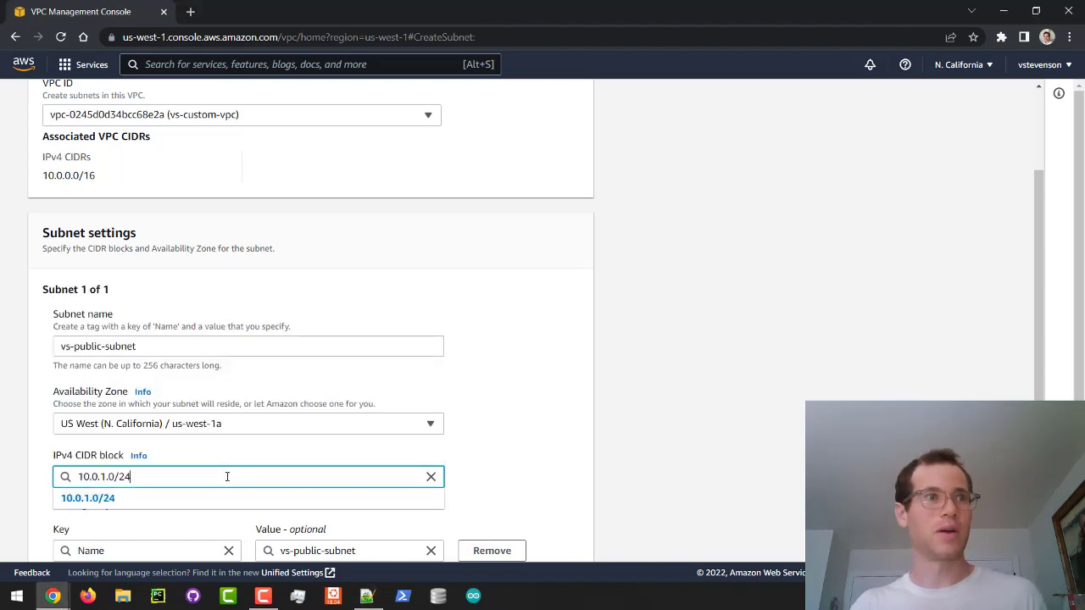
pyautogui.click(113, 502)
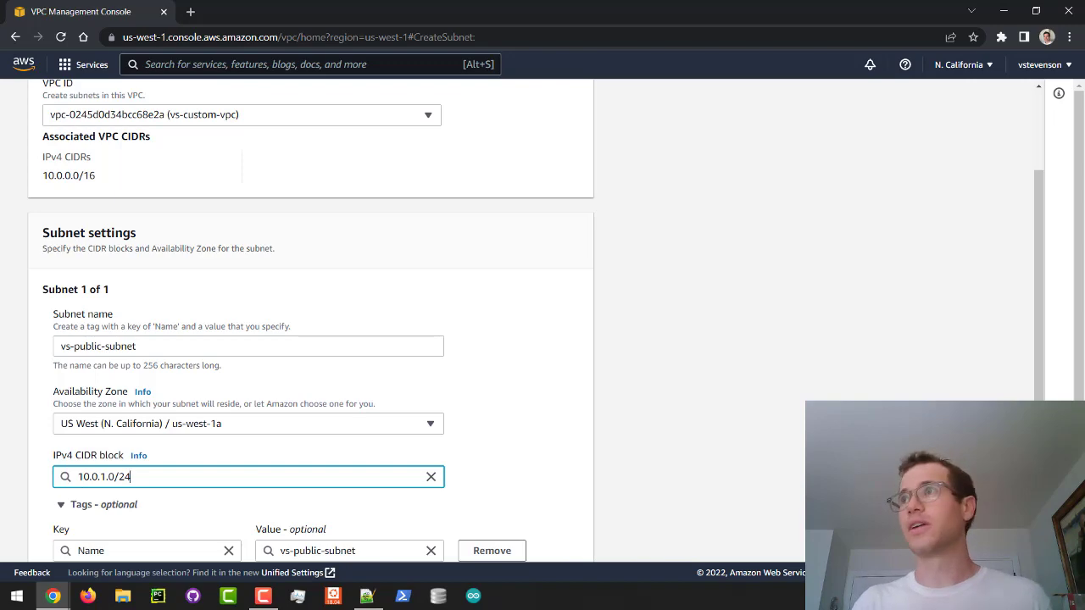
# Switch to the CIDR notes in Notepad++ and examine the address range listed for vs-public-subnet.
pyautogui.hotkey('alt', 'Tab')
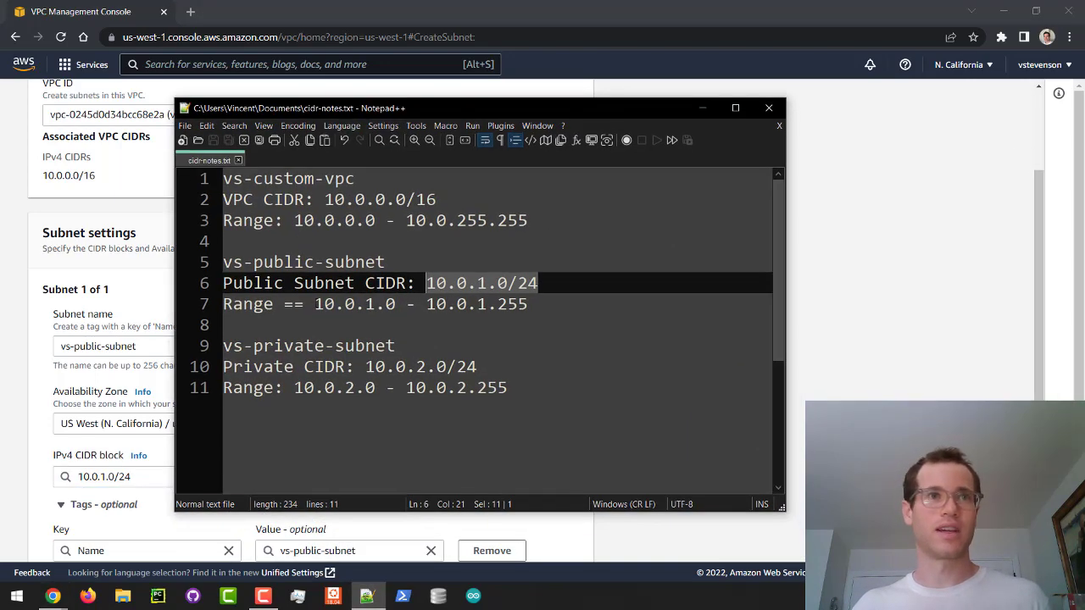
pyautogui.moveTo(314, 303); pyautogui.dragTo(396, 304)
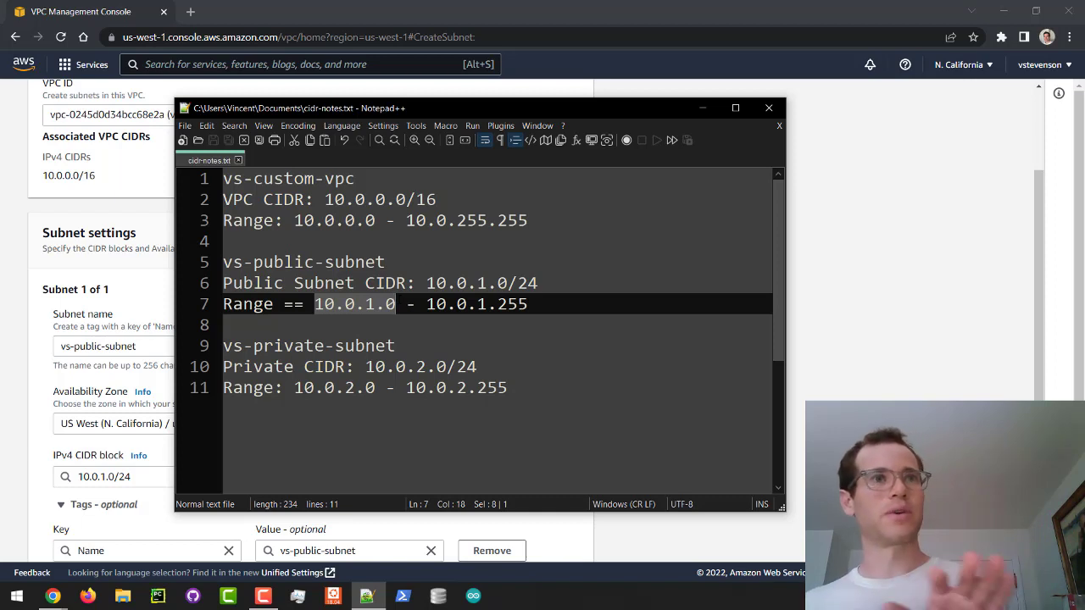
pyautogui.click(380, 303)
pyautogui.moveTo(315, 303); pyautogui.dragTo(528, 303)
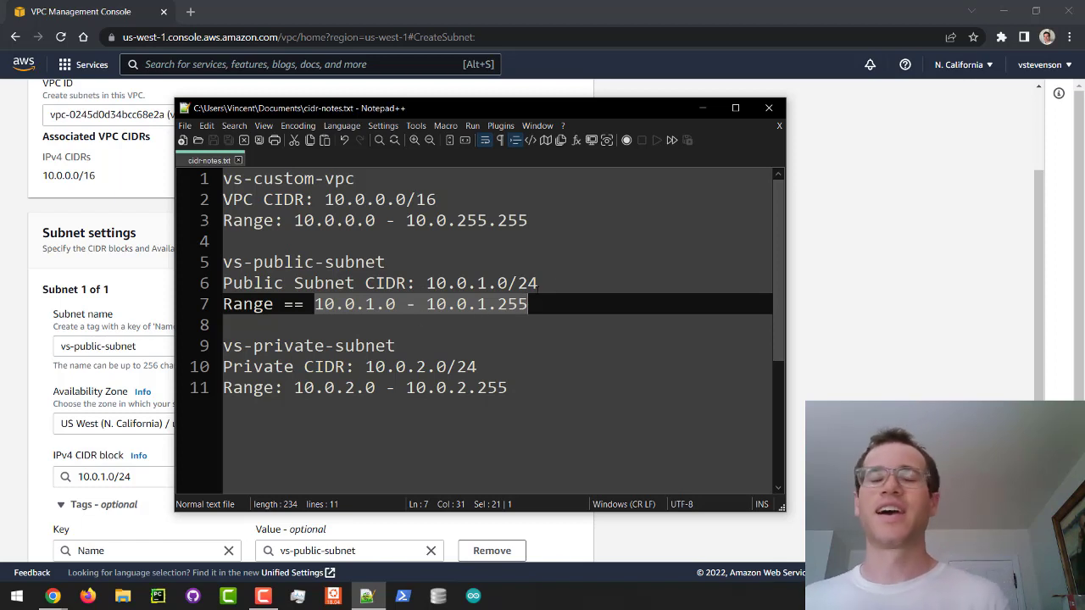
pyautogui.click(395, 306)
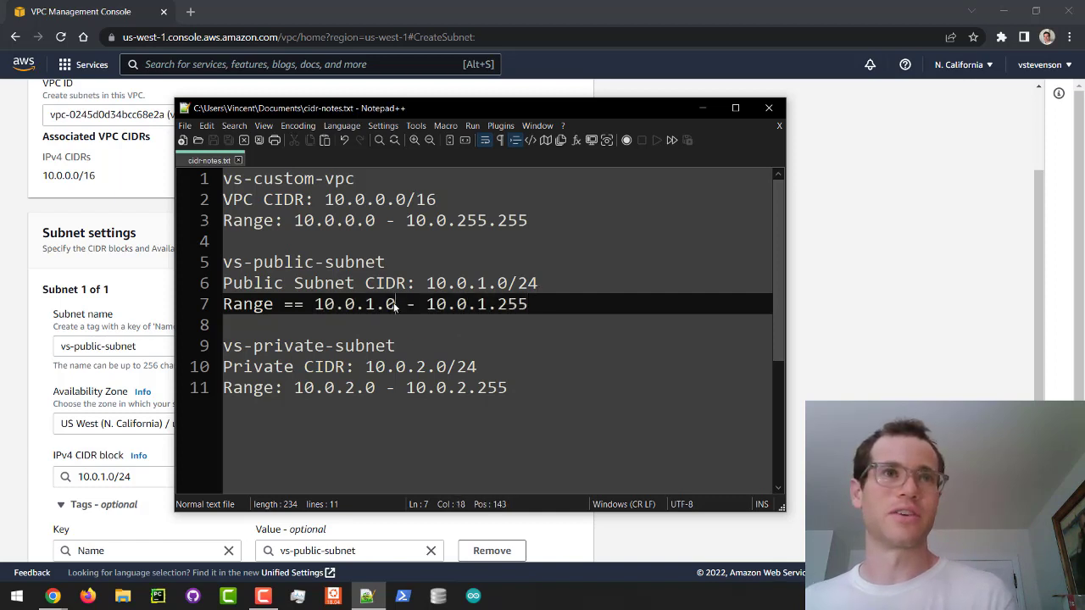
pyautogui.moveTo(390, 304); pyautogui.dragTo(529, 306)
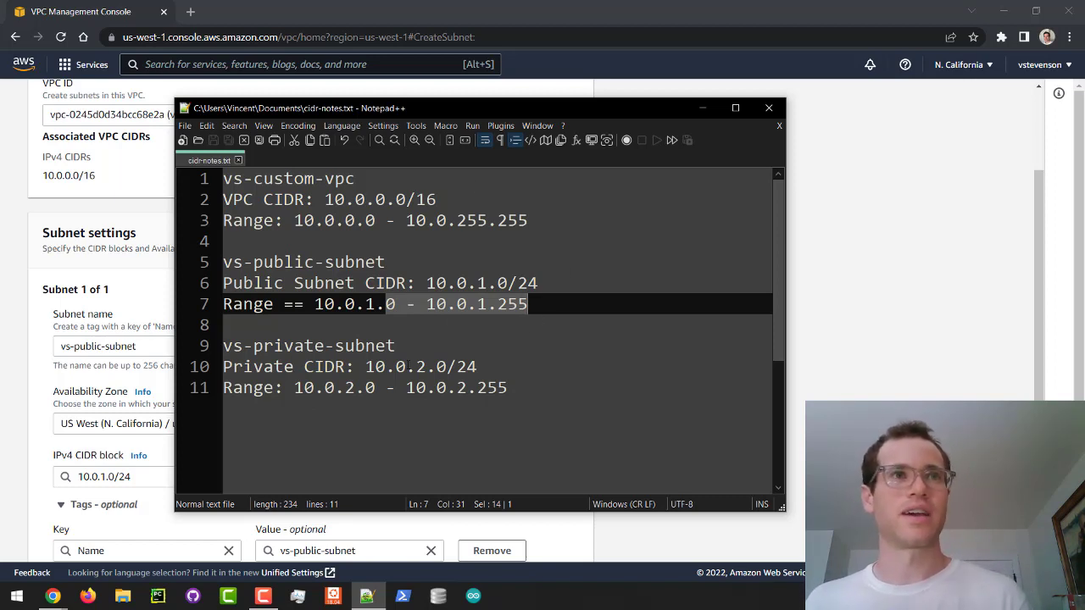
# Move the notes window aside and add a second subnet entry to the subnet creation form in the browser.
pyautogui.moveTo(419, 107); pyautogui.dragTo(1084, 254)
pyautogui.scroll(-4, 471, 388)
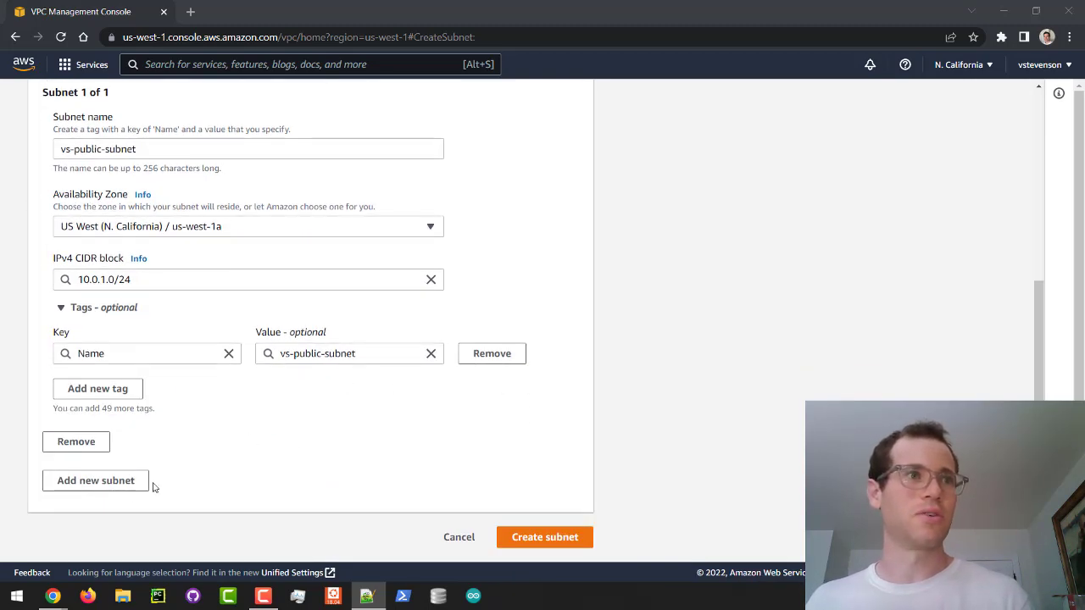
pyautogui.click(138, 481)
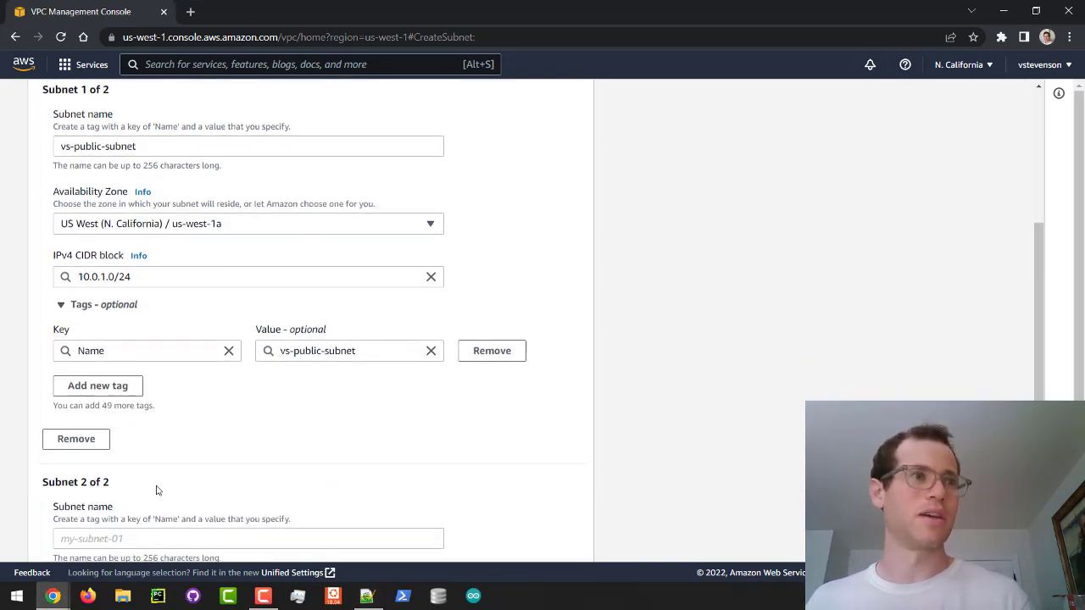
pyautogui.scroll(1, 216, 463)
pyautogui.scroll(3, 216, 463)
pyautogui.scroll(-7, 212, 365)
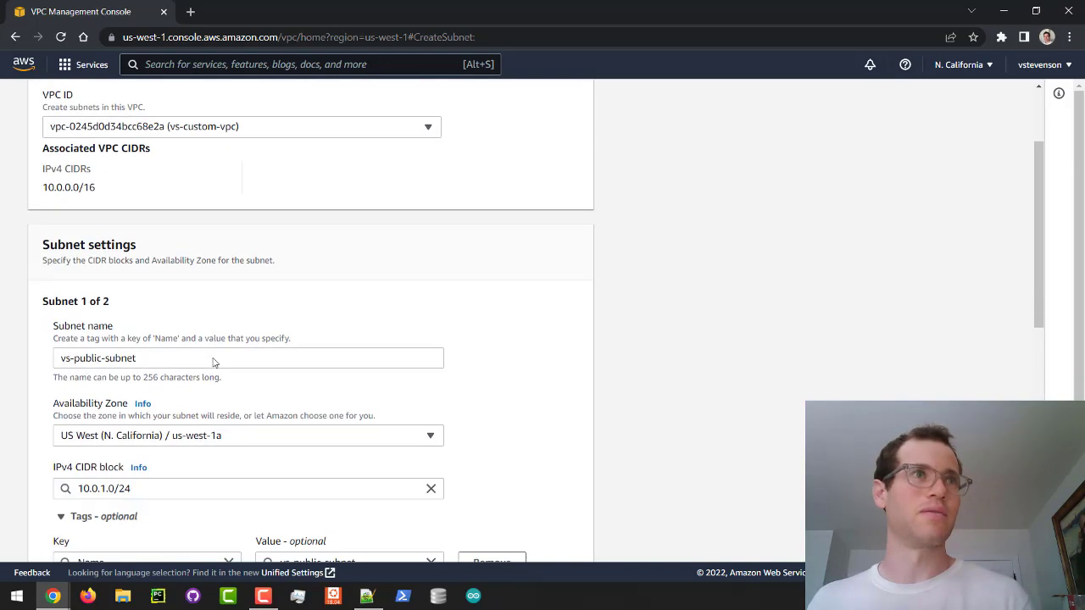
# Name the second subnet vs-private-subnet, copied from the CIDR notes, and place it in US West (N. California) / us-west-1a.
pyautogui.click(132, 262)
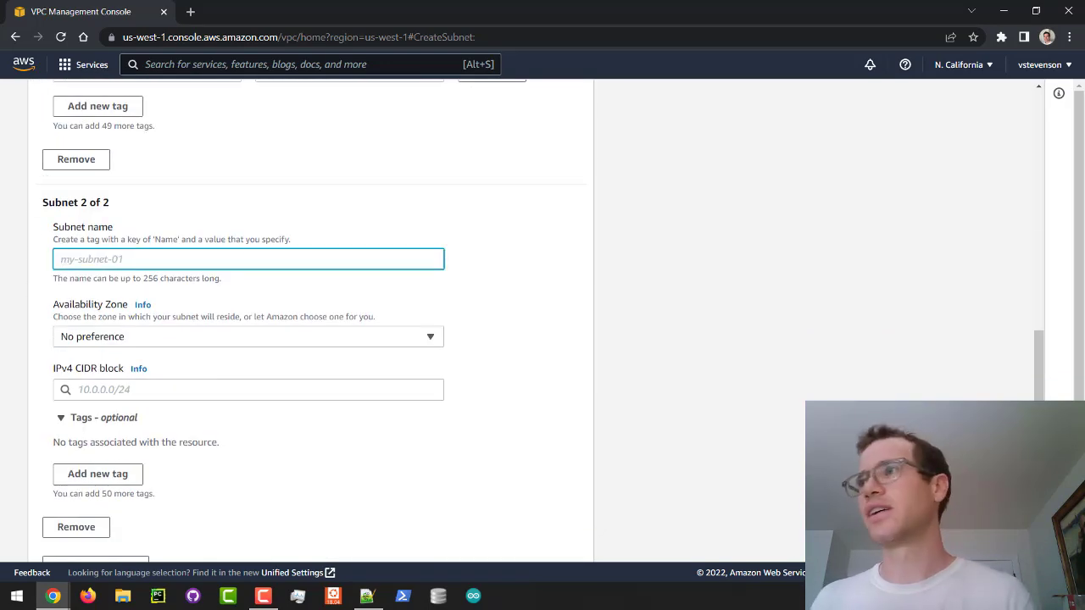
pyautogui.hotkey('alt', 'Tab')
pyautogui.moveTo(857, 215); pyautogui.dragTo(606, 113)
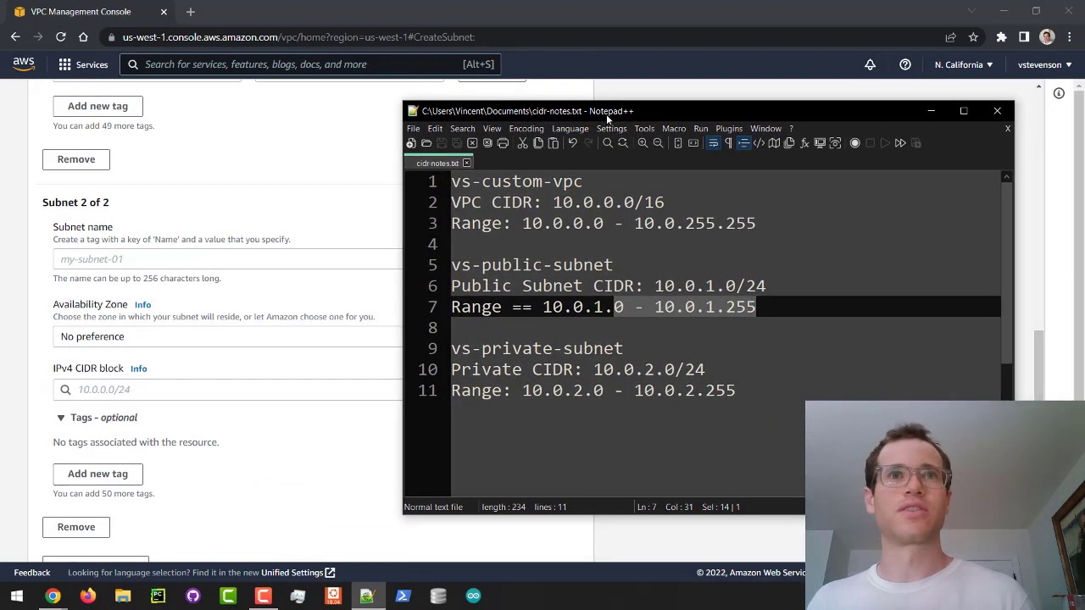
pyautogui.moveTo(623, 348); pyautogui.dragTo(451, 349)
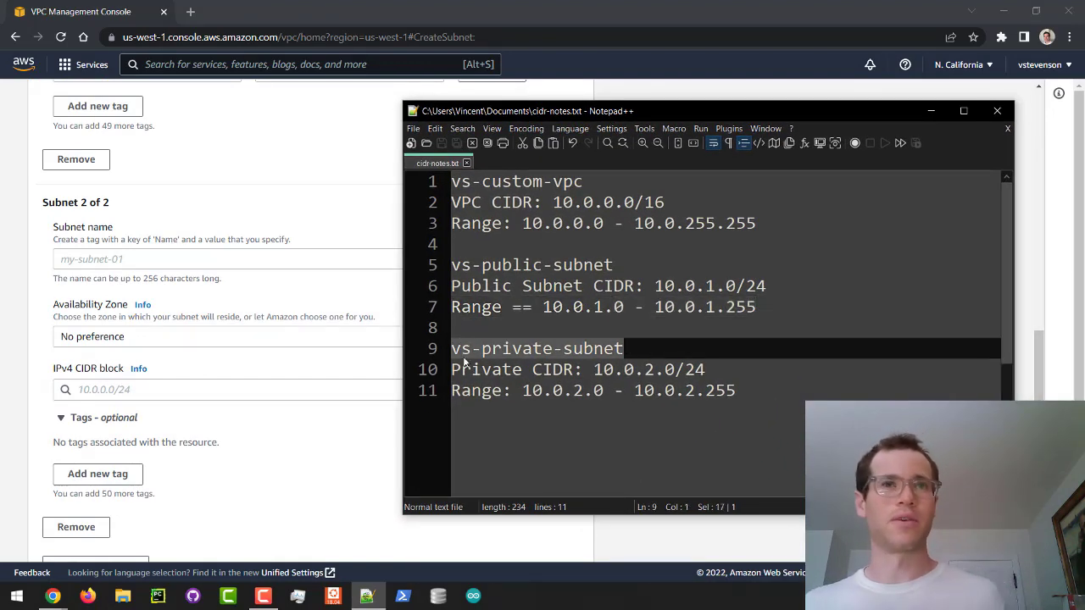
pyautogui.hotkey('ctrl', 'c')
pyautogui.hotkey('alt', 'Tab')
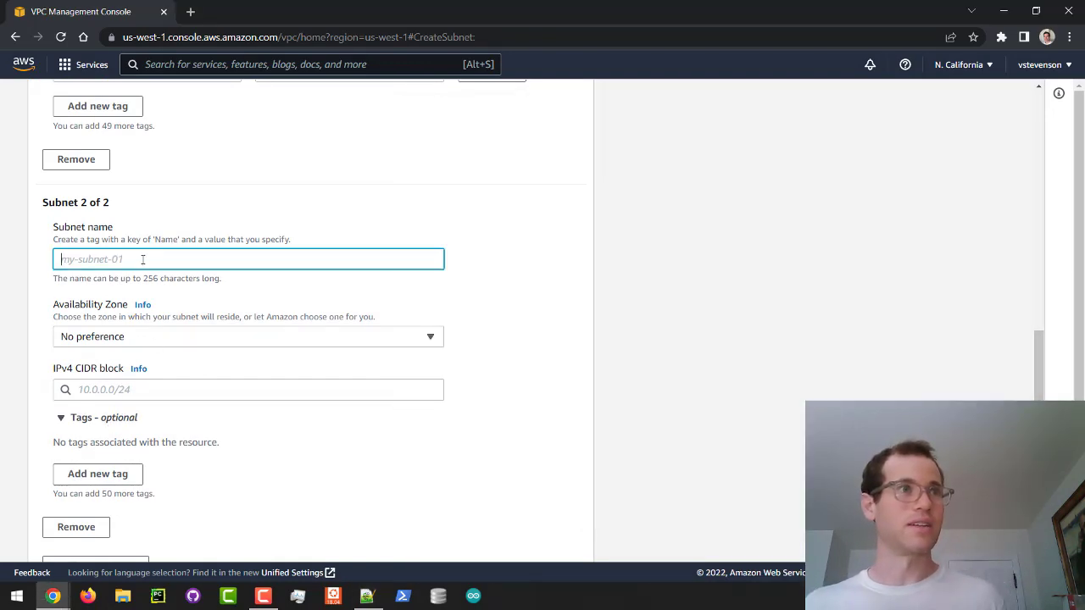
pyautogui.hotkey('ctrl', 'v')
pyautogui.click(143, 336)
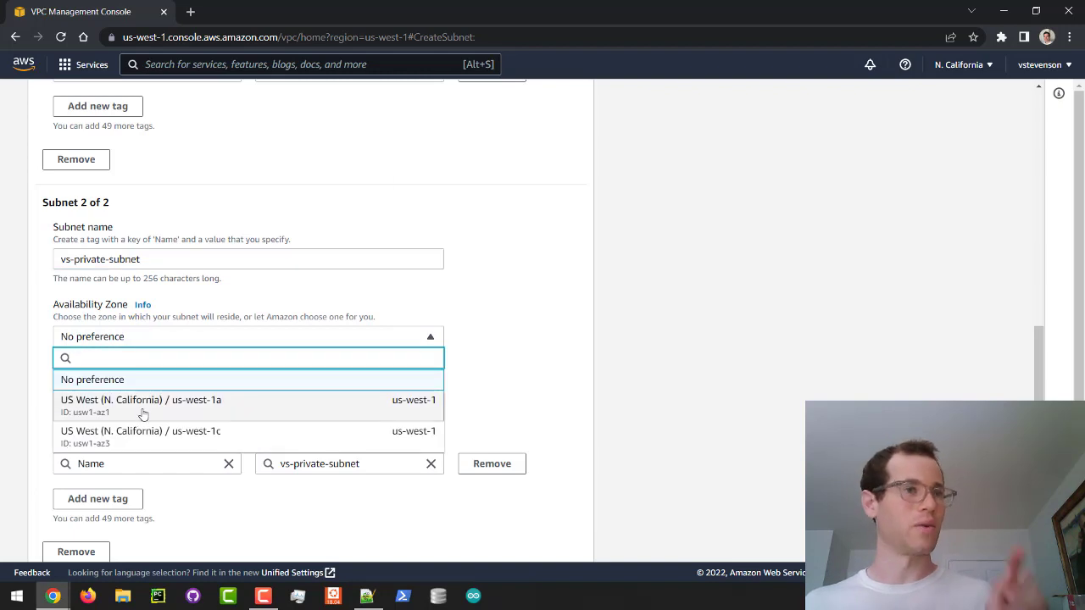
pyautogui.click(141, 415)
# Set the private subnet's IPv4 CIDR block to 10.0.2.0/24, copied from the CIDR notes in Notepad++.
pyautogui.click(227, 390)
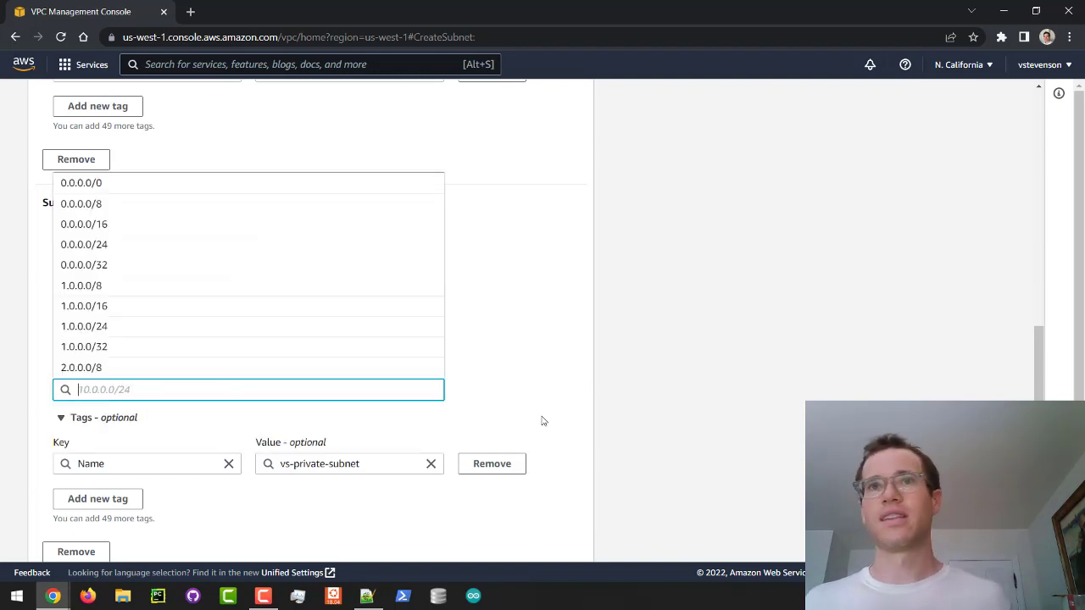
pyautogui.click(367, 596)
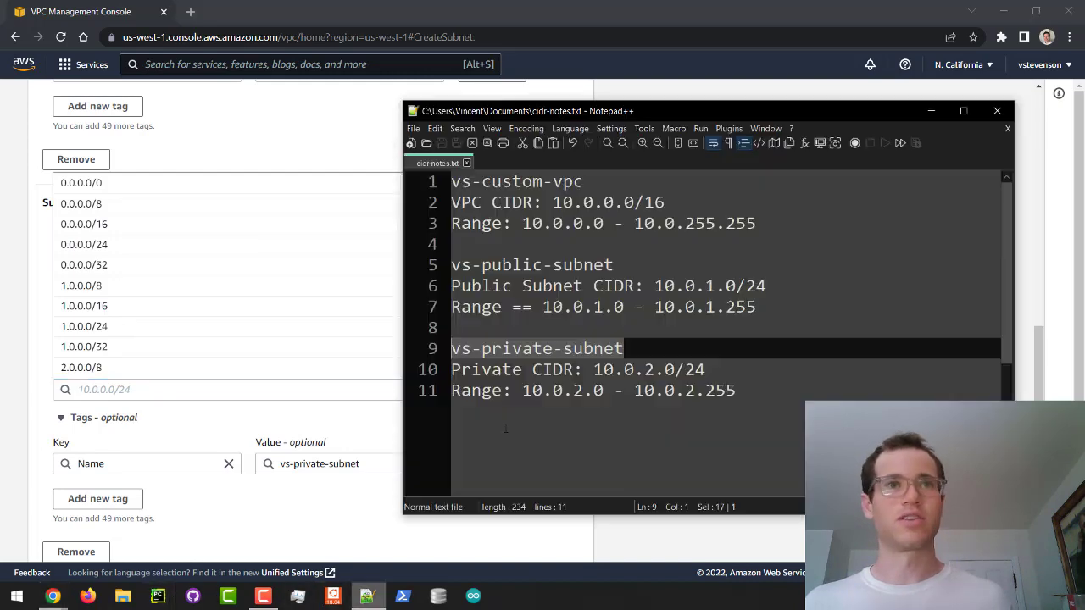
pyautogui.click(634, 369)
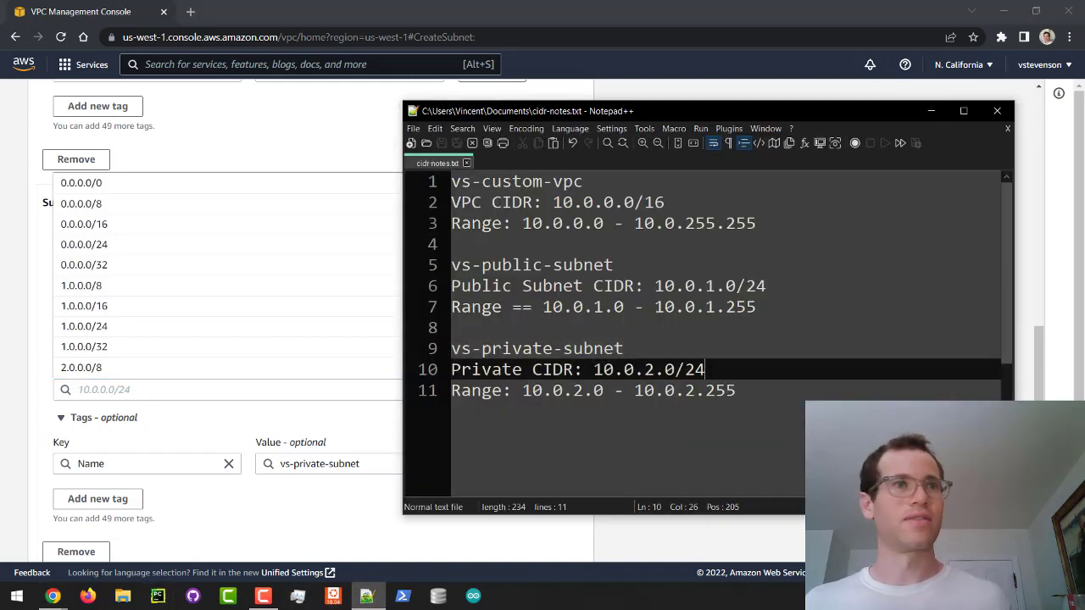
pyautogui.moveTo(705, 370); pyautogui.dragTo(593, 370)
pyautogui.hotkey('alt', 'Tab')
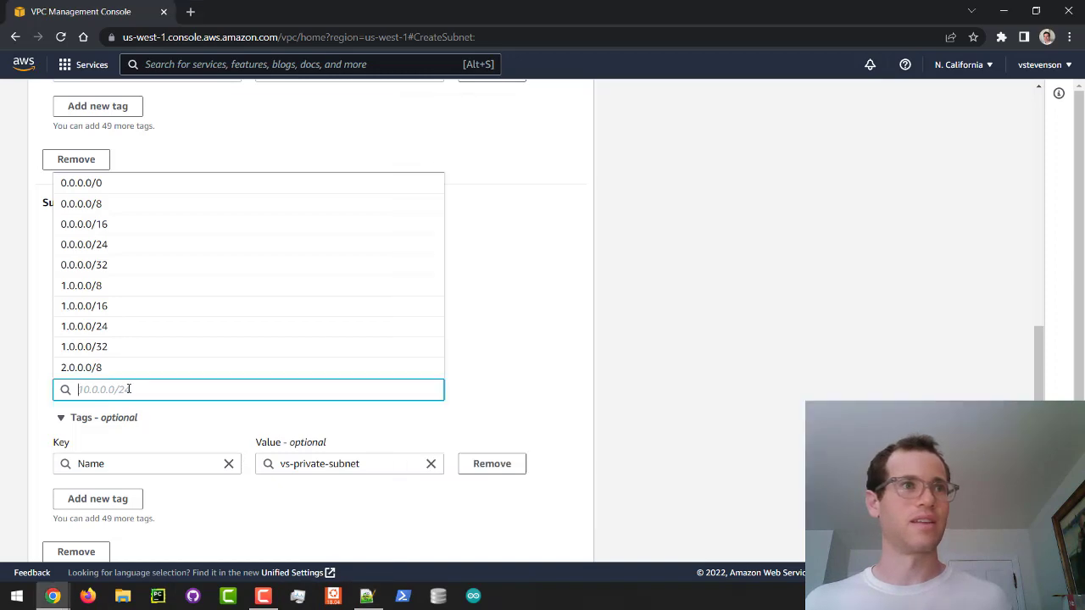
pyautogui.hotkey('ctrl', 'v')
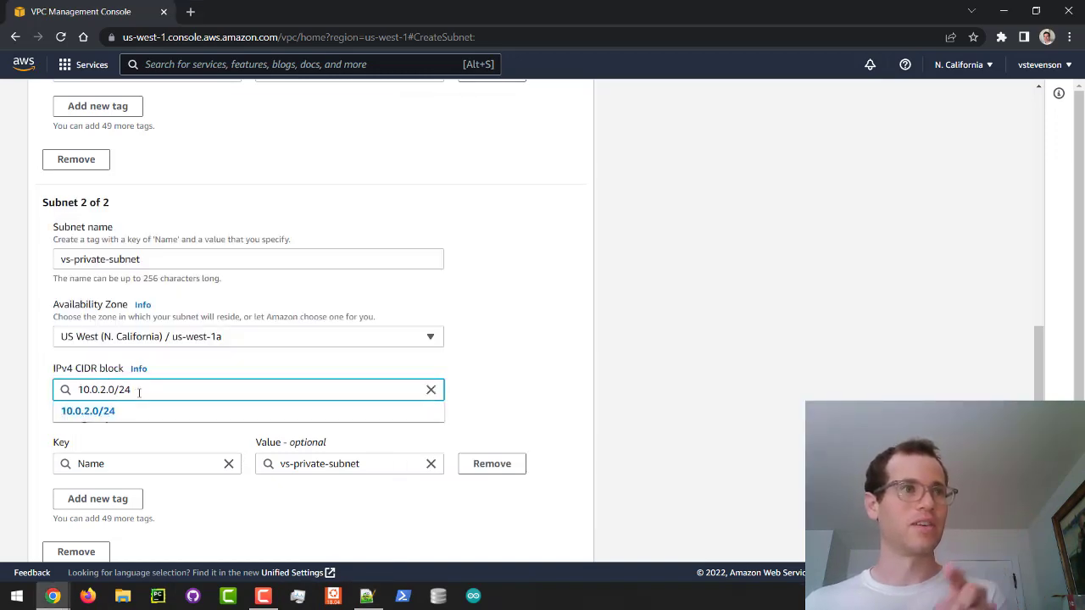
pyautogui.scroll(3, 142, 395)
pyautogui.scroll(-3, 144, 407)
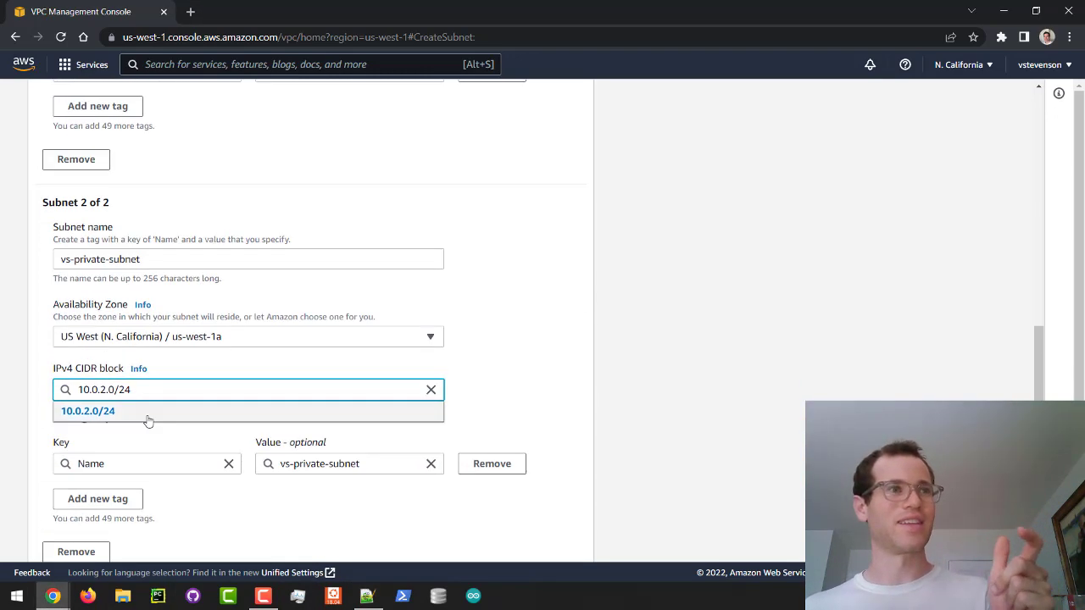
pyautogui.scroll(2, 146, 417)
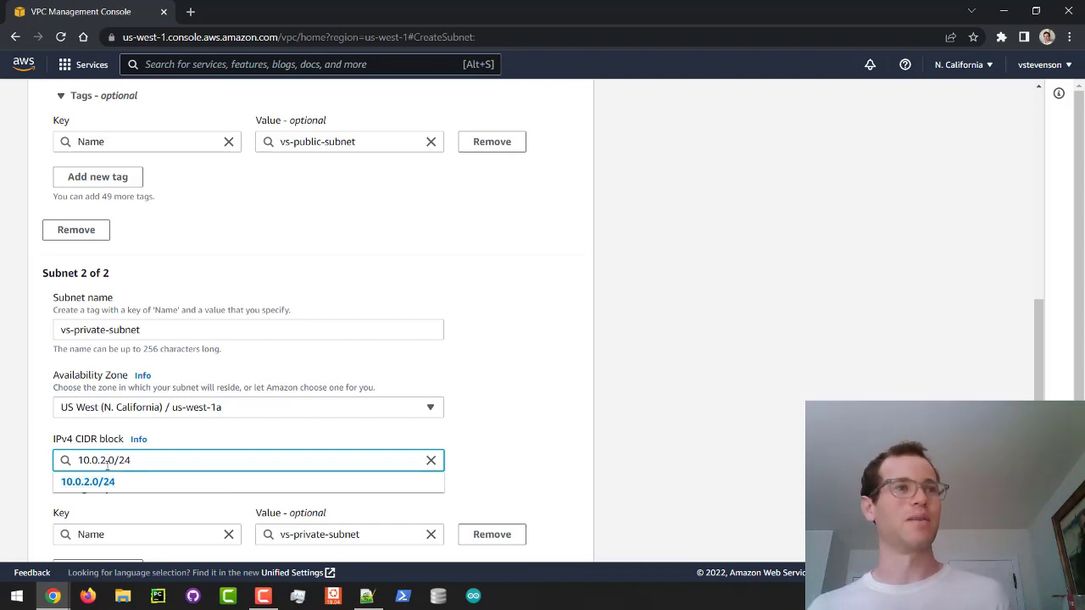
pyautogui.click(41, 446)
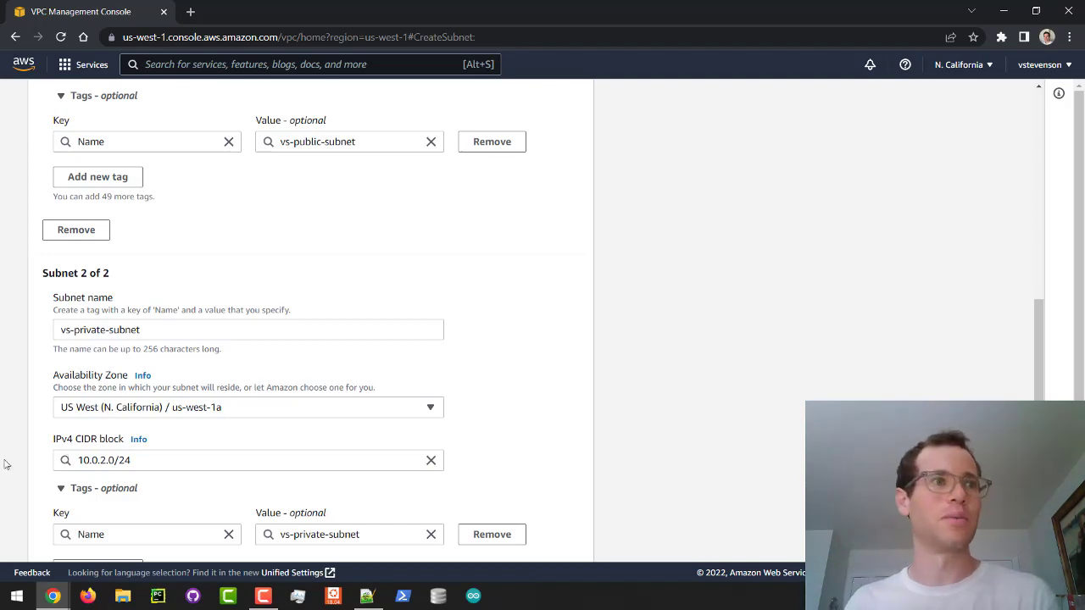
# Create both the public and the private subnet in the custom VPC.
pyautogui.scroll(-3, 4, 465)
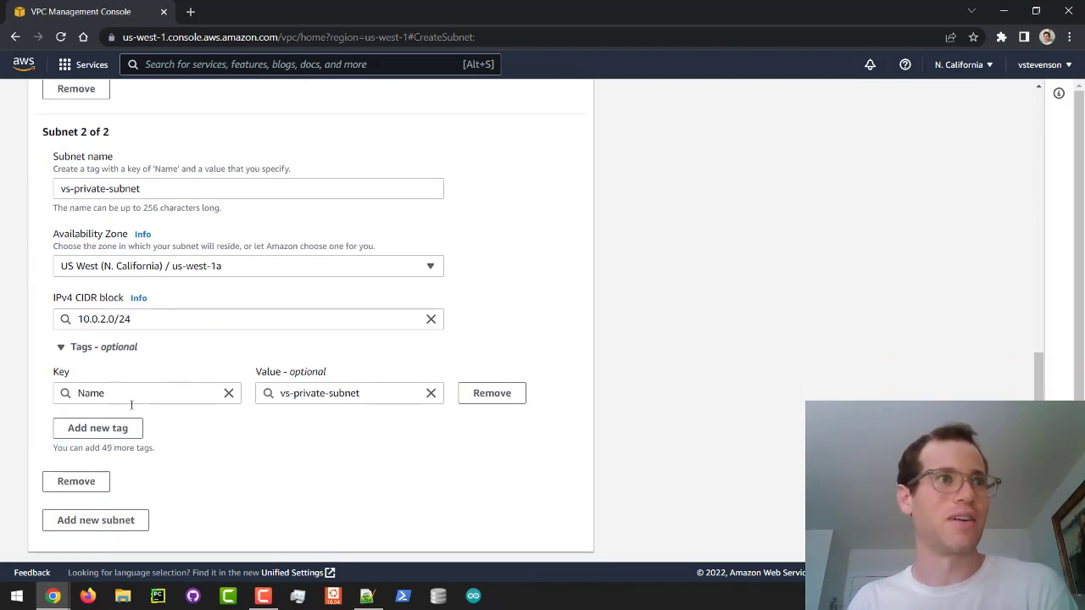
pyautogui.scroll(-1, 131, 404)
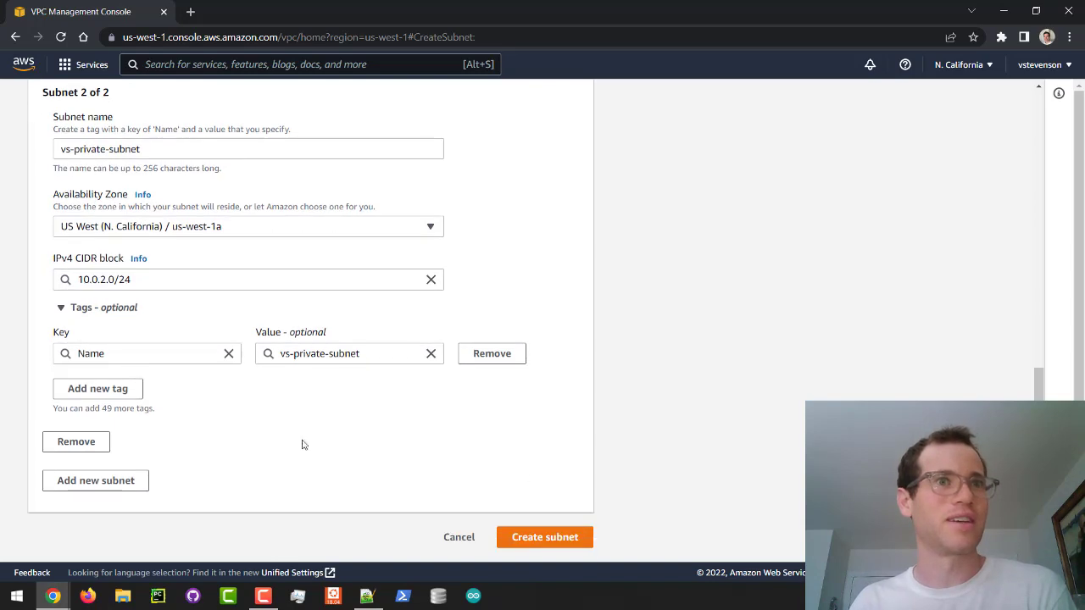
pyautogui.click(544, 537)
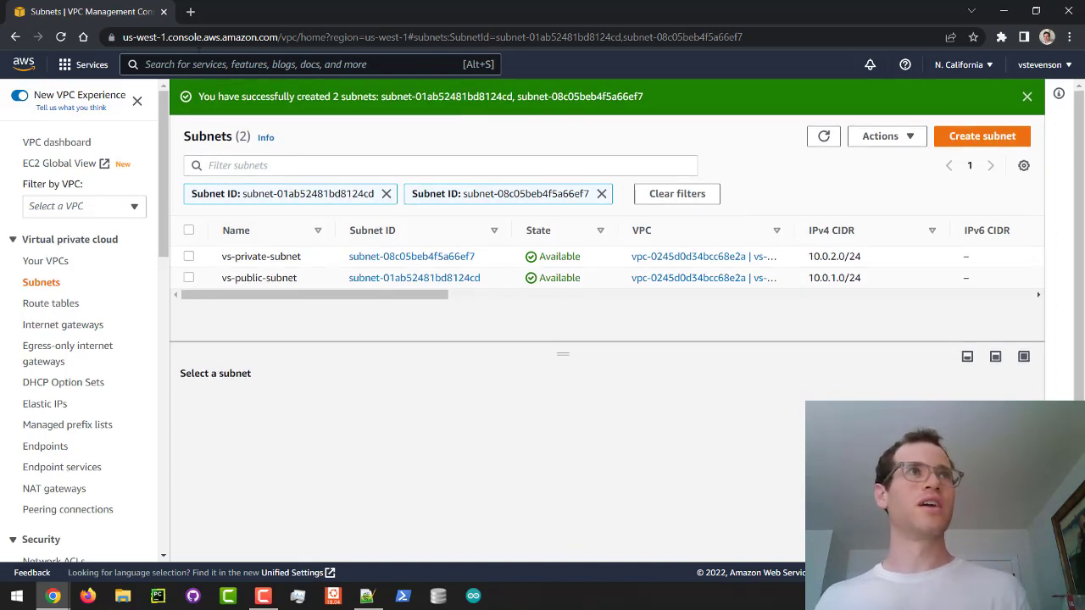
# Search for the EC2 service, open its running instances list and start launching a new instance.
pyautogui.click(145, 64)
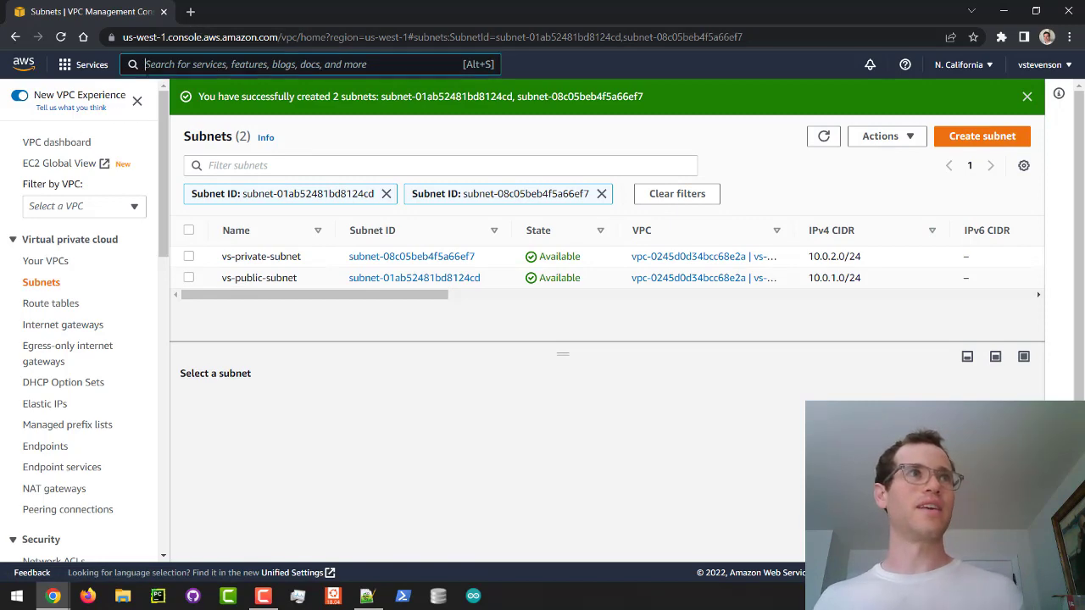
pyautogui.write('ec2')
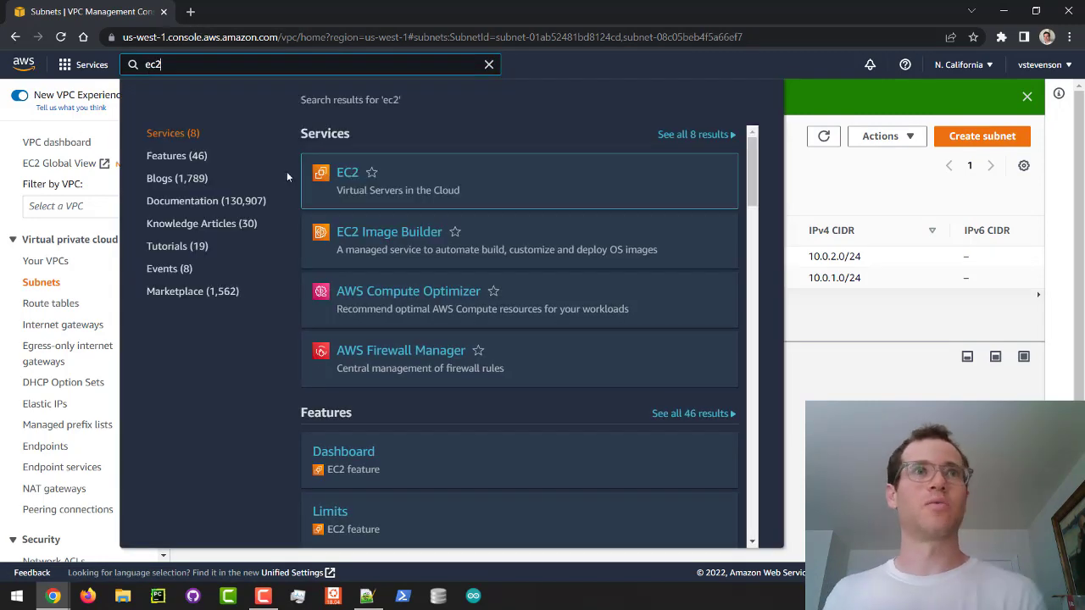
pyautogui.click(351, 175)
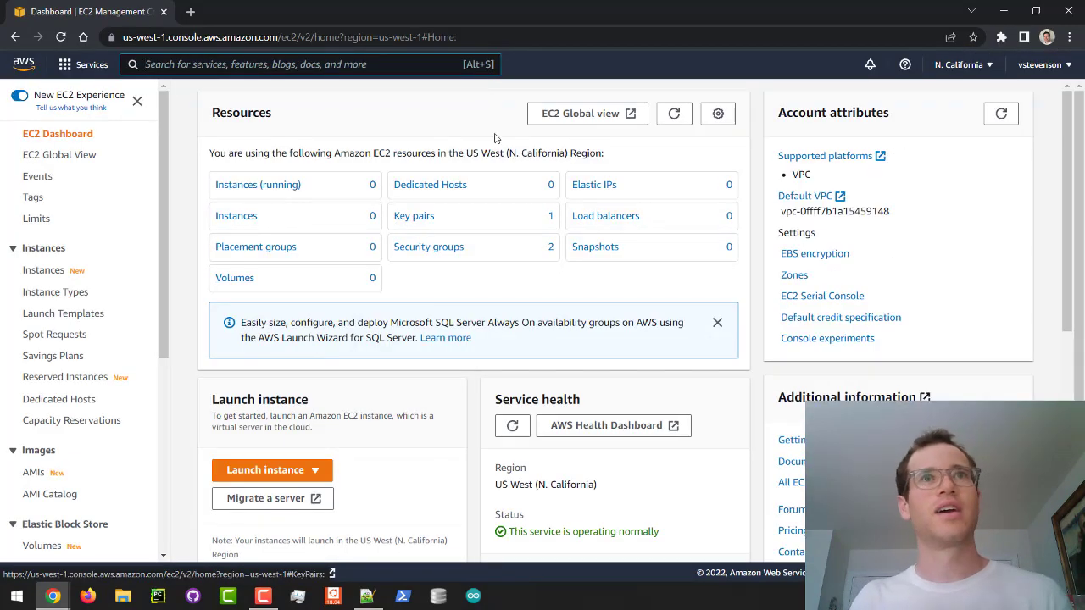
pyautogui.click(371, 183)
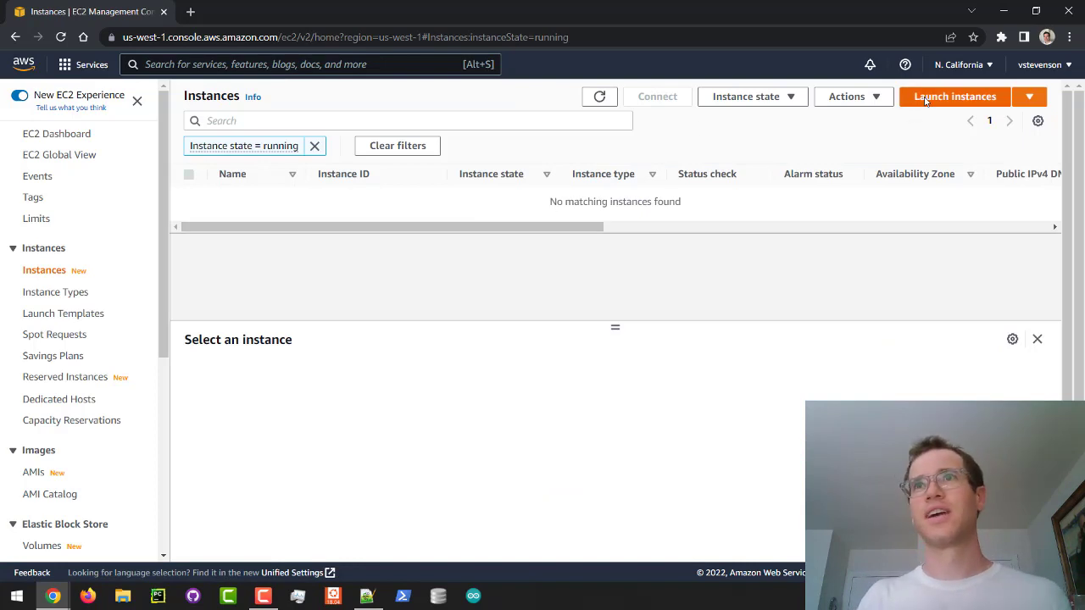
pyautogui.click(926, 98)
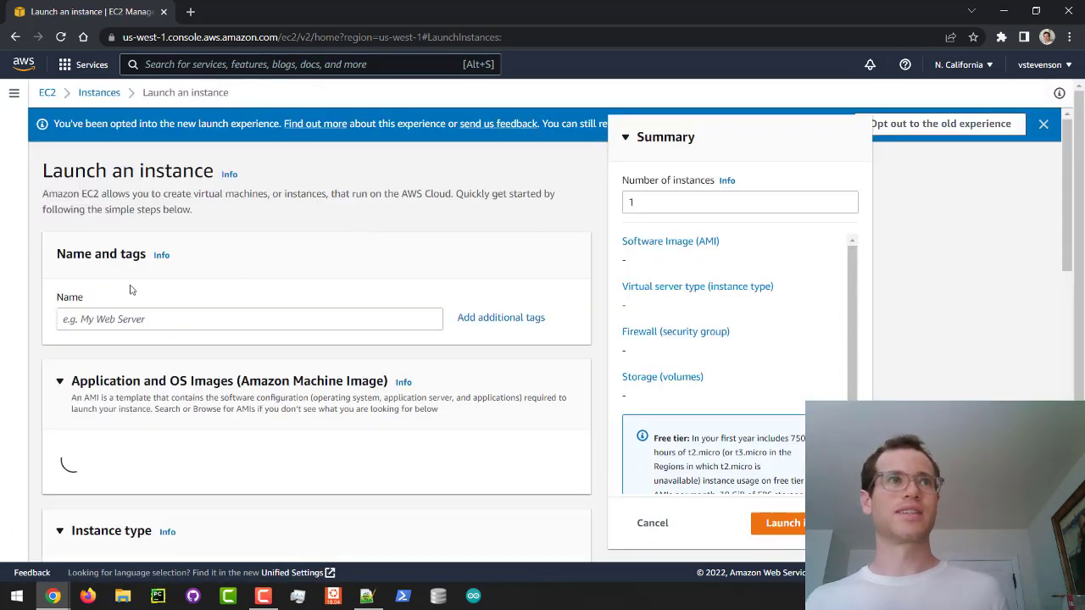
# Name the new EC2 instance vs-public-instance.
pyautogui.click(172, 331)
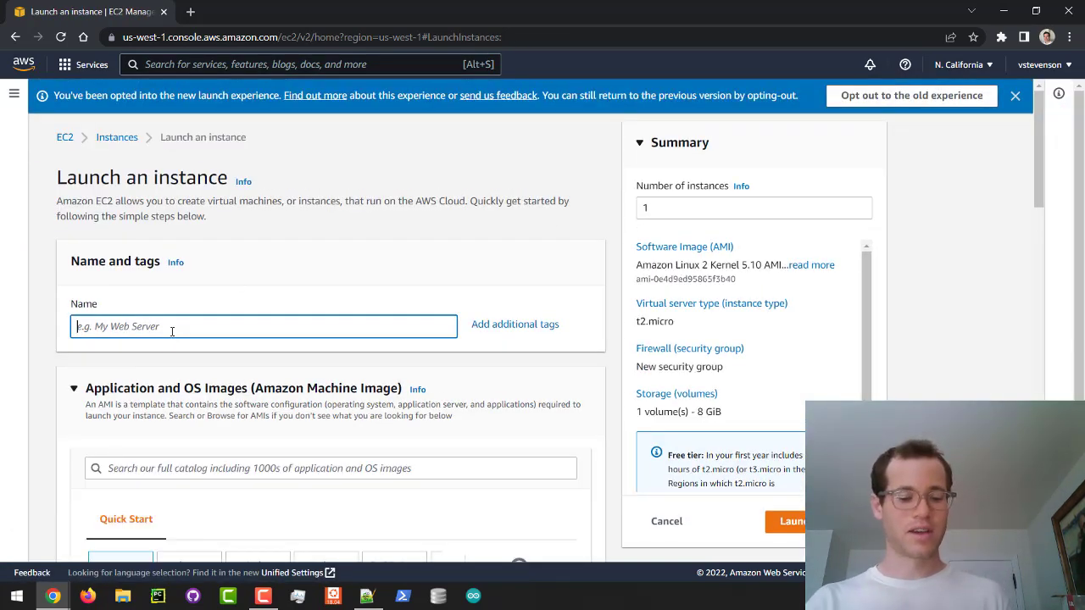
pyautogui.write('vs-public-insta')
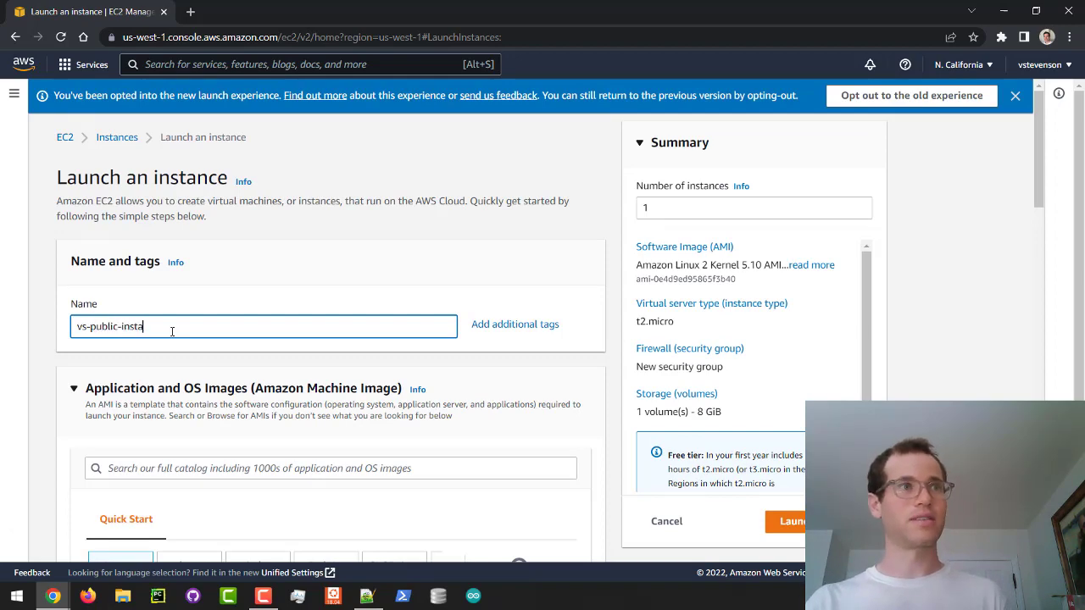
pyautogui.write('nce')
# Create a new RSA key pair named kp1 in .pem format for the instance's login.
pyautogui.scroll(-2, 266, 394)
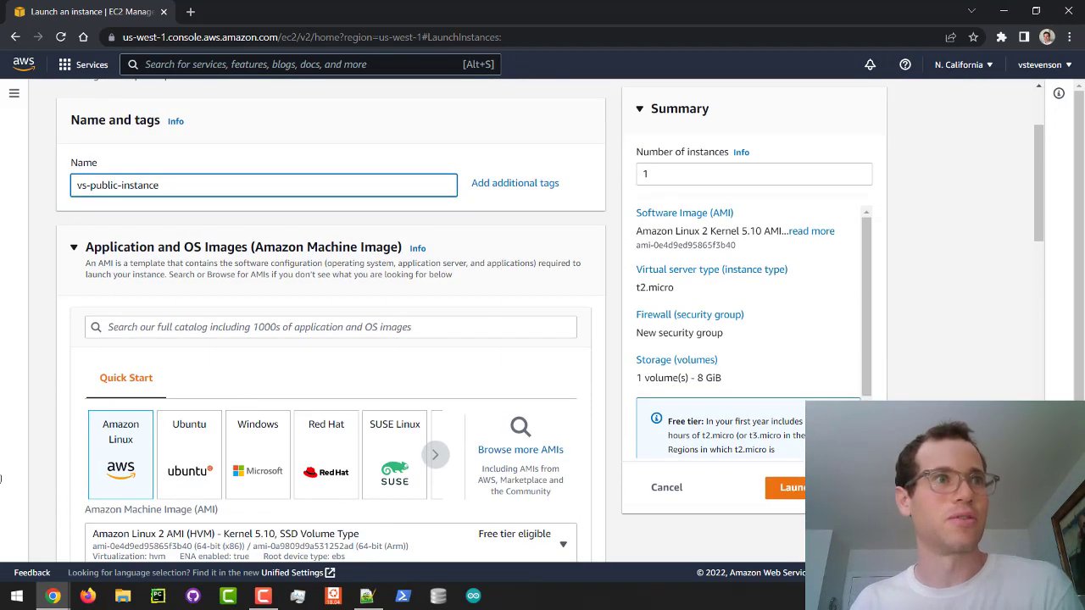
pyautogui.scroll(-2, 74, 484)
pyautogui.scroll(-1, 74, 484)
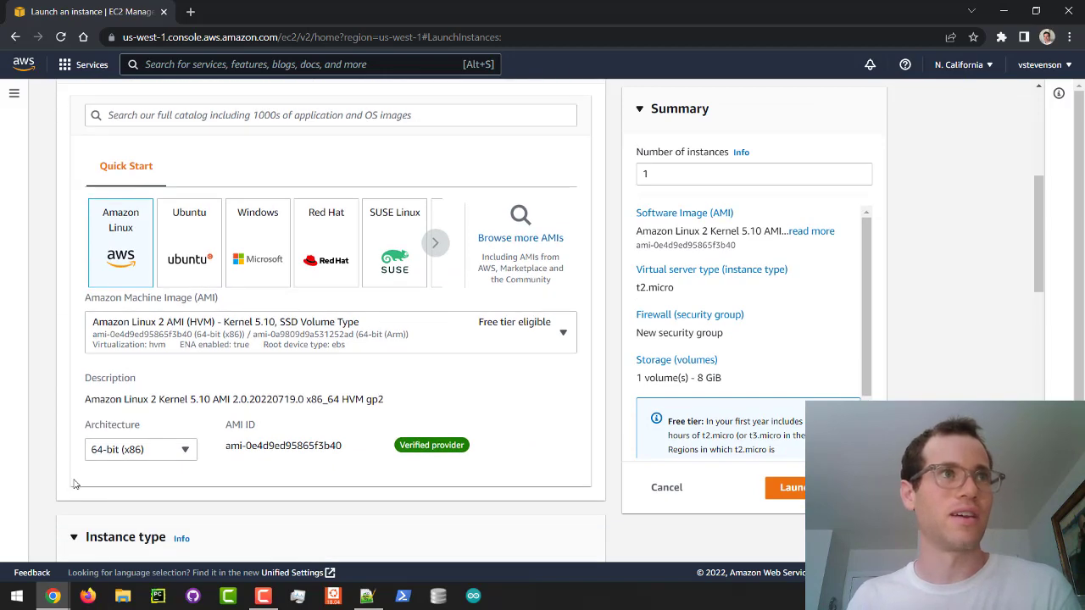
pyautogui.scroll(-2, 258, 337)
pyautogui.scroll(-2, 415, 424)
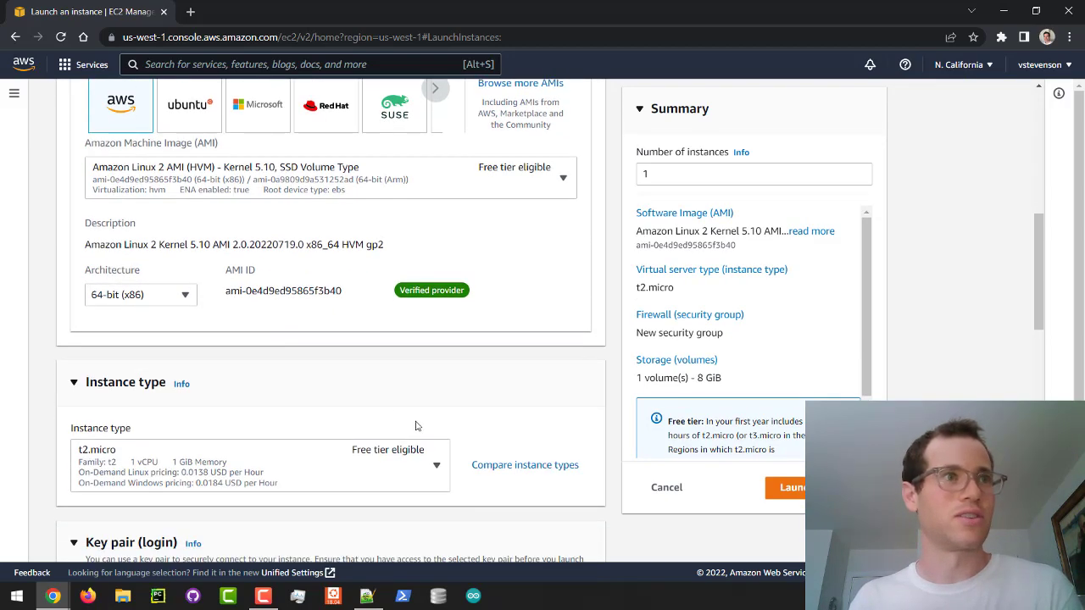
pyautogui.scroll(-2, 237, 364)
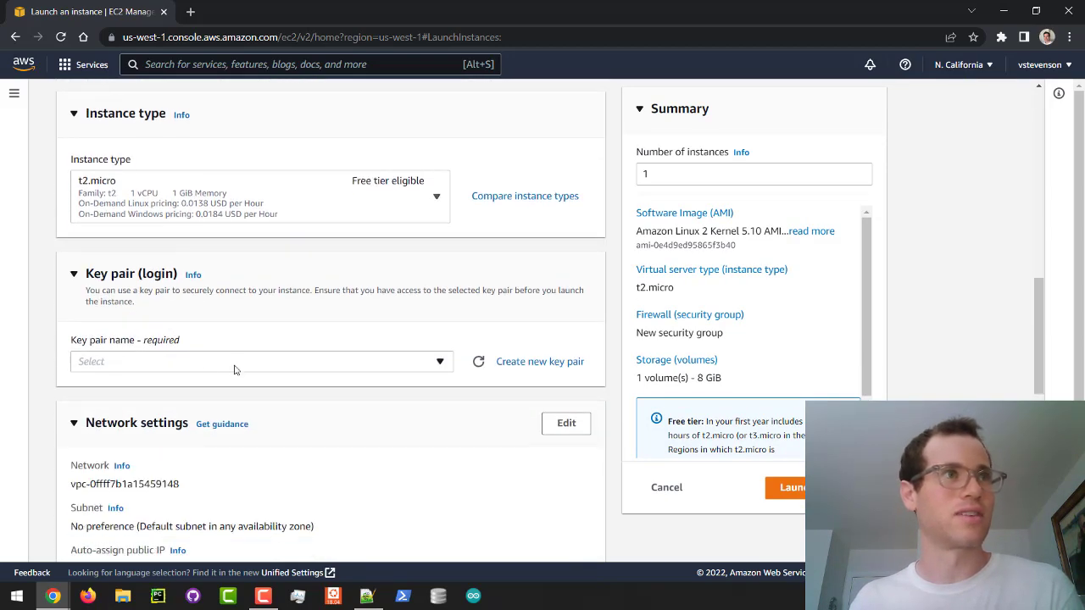
pyautogui.click(129, 363)
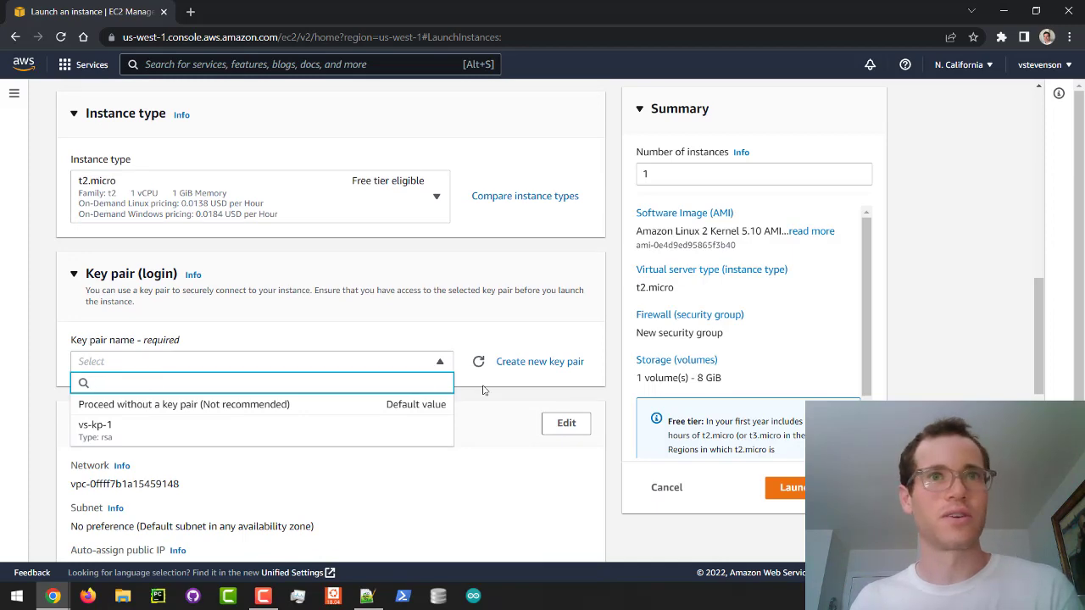
pyautogui.click(504, 363)
pyautogui.click(415, 277)
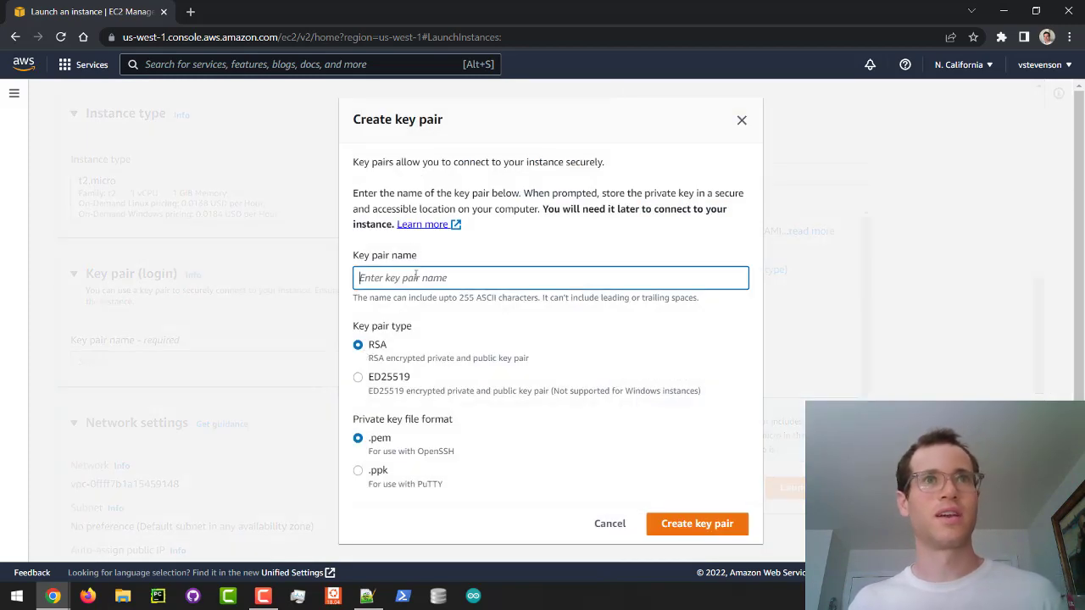
pyautogui.write('kp1')
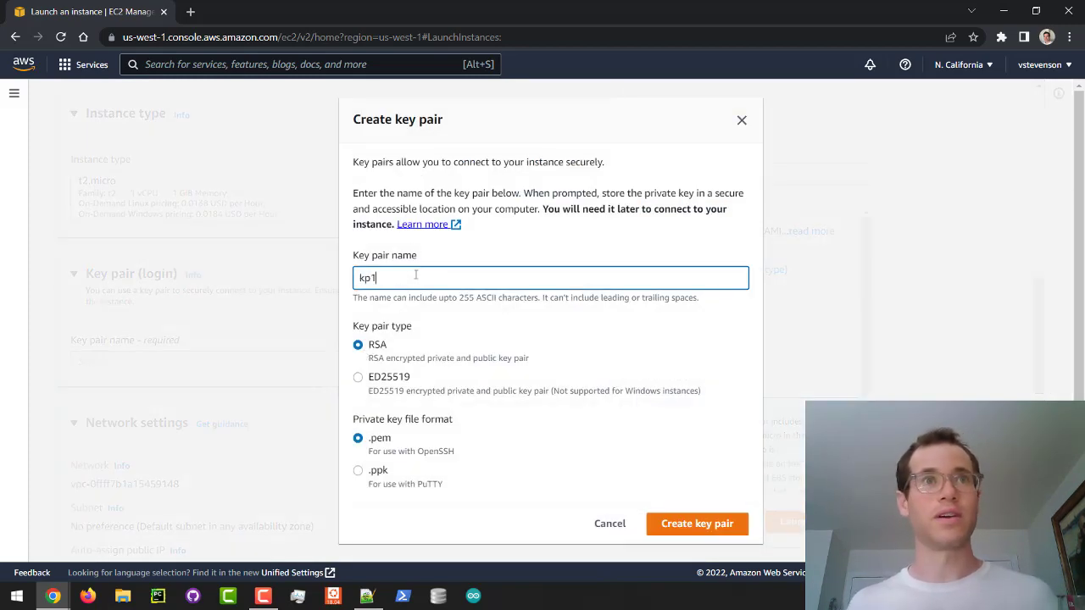
pyautogui.click(674, 522)
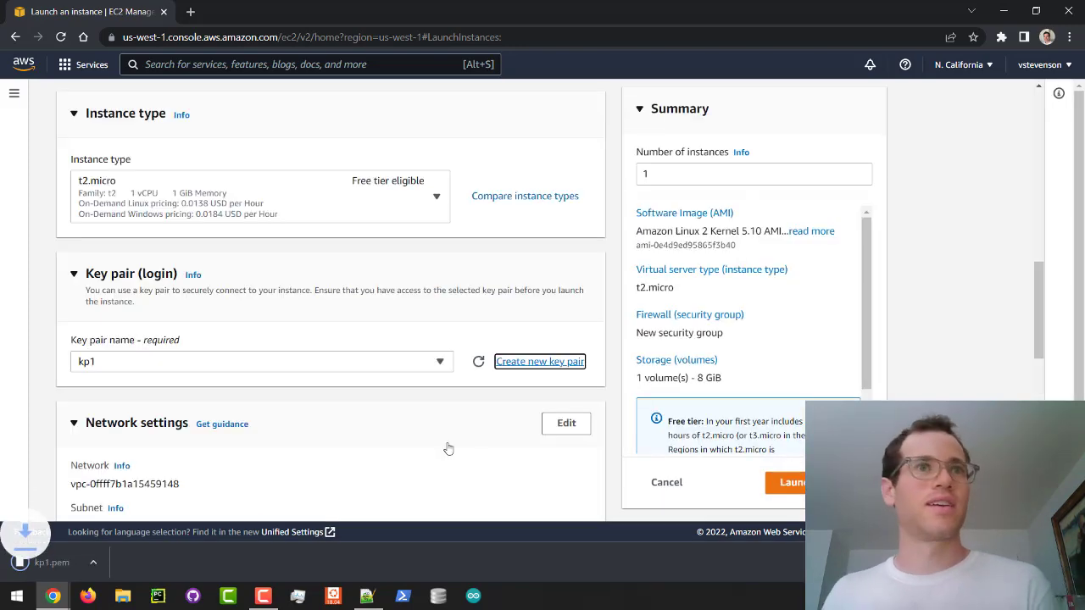
# Edit the instance's network settings and choose vs-custom-vpc as its VPC.
pyautogui.scroll(-3, 313, 446)
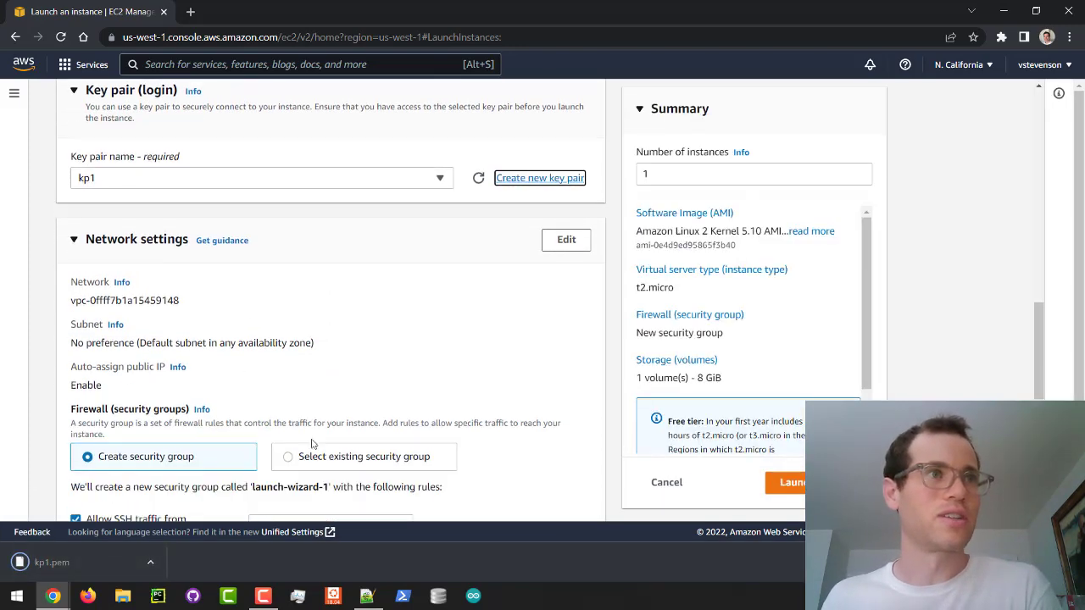
pyautogui.scroll(3, 356, 311)
pyautogui.scroll(-1, 373, 399)
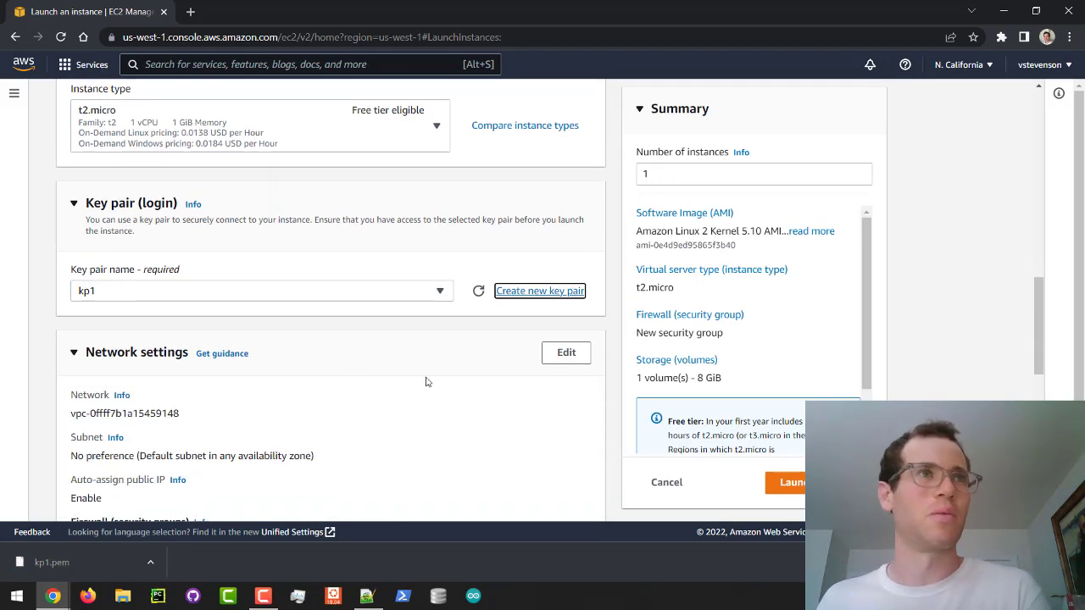
pyautogui.scroll(1, 509, 305)
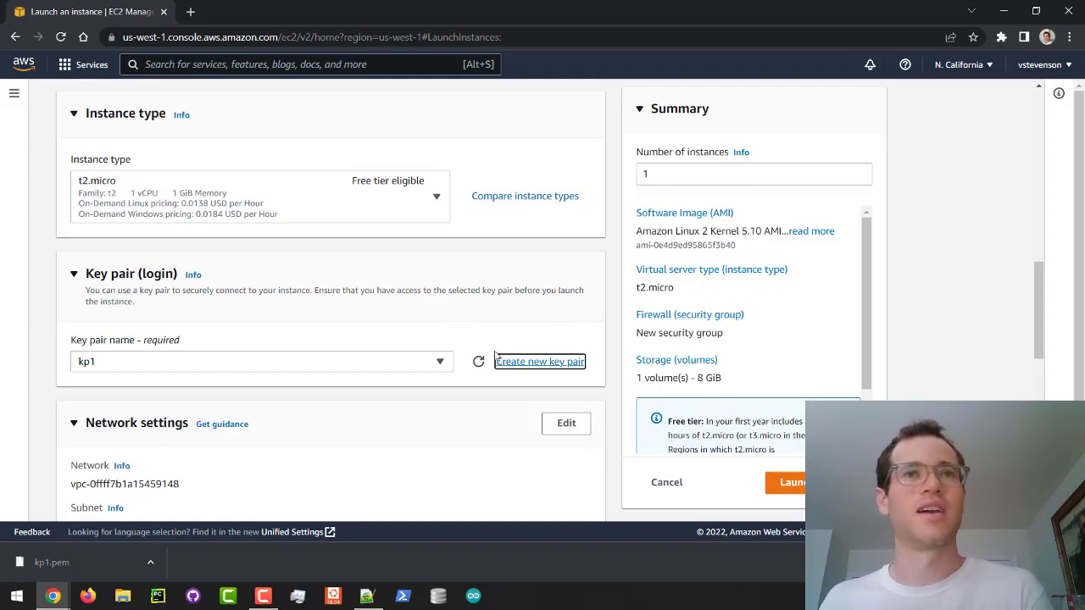
pyautogui.scroll(-3, 377, 376)
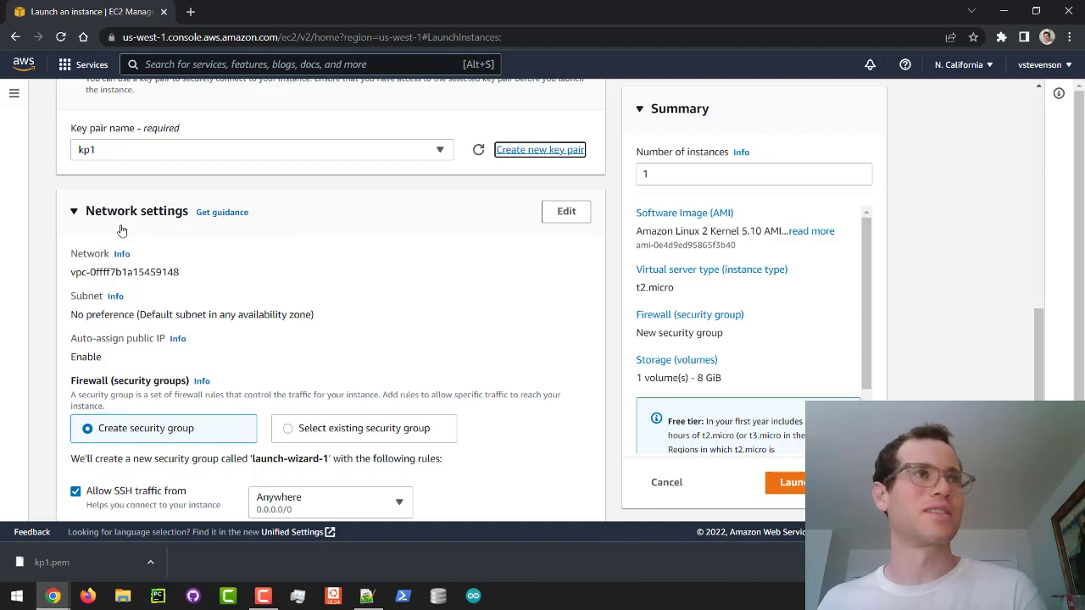
pyautogui.click(565, 212)
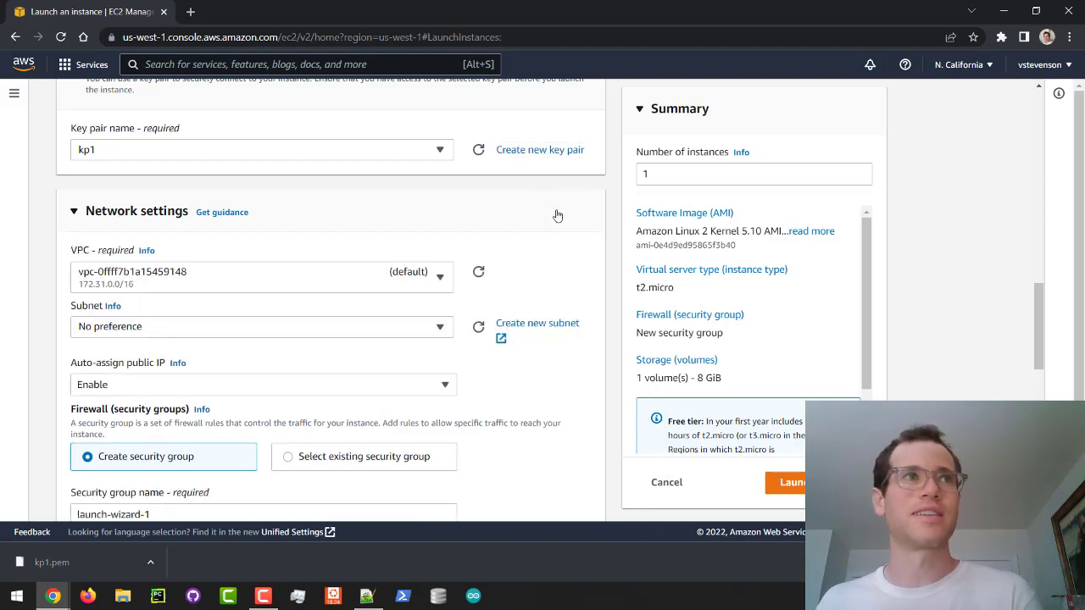
pyautogui.click(240, 290)
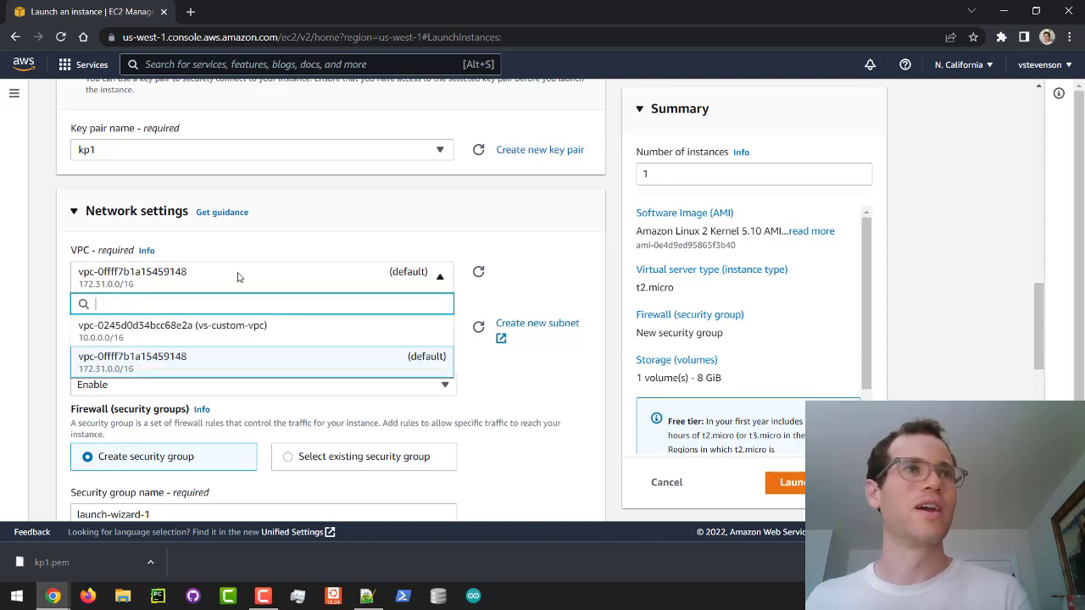
pyautogui.click(209, 331)
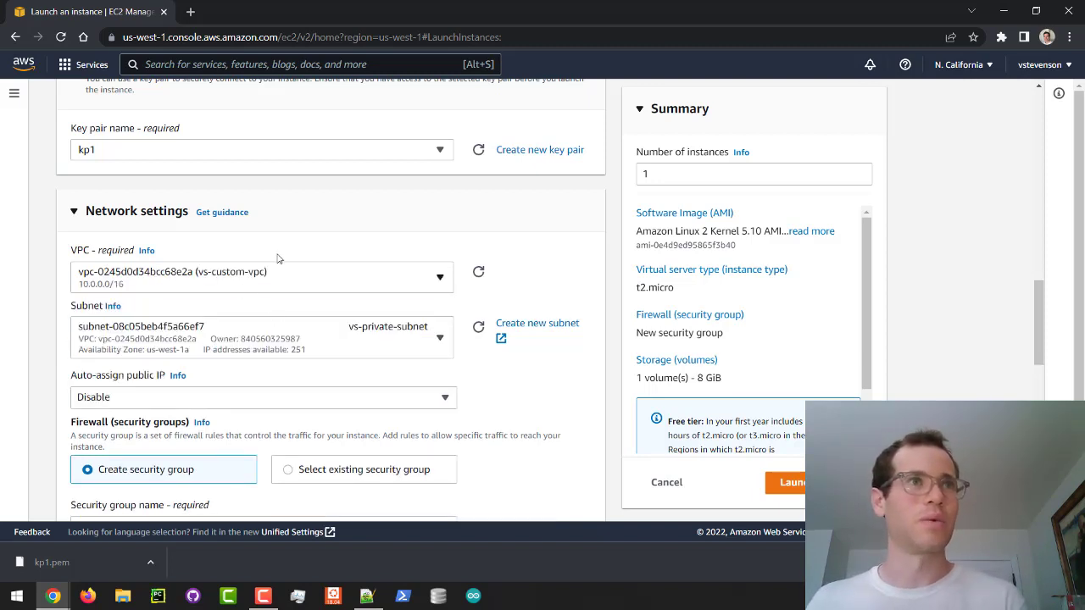
# Place the instance in vs-public-subnet and enable auto-assignment of a public IP.
pyautogui.click(294, 326)
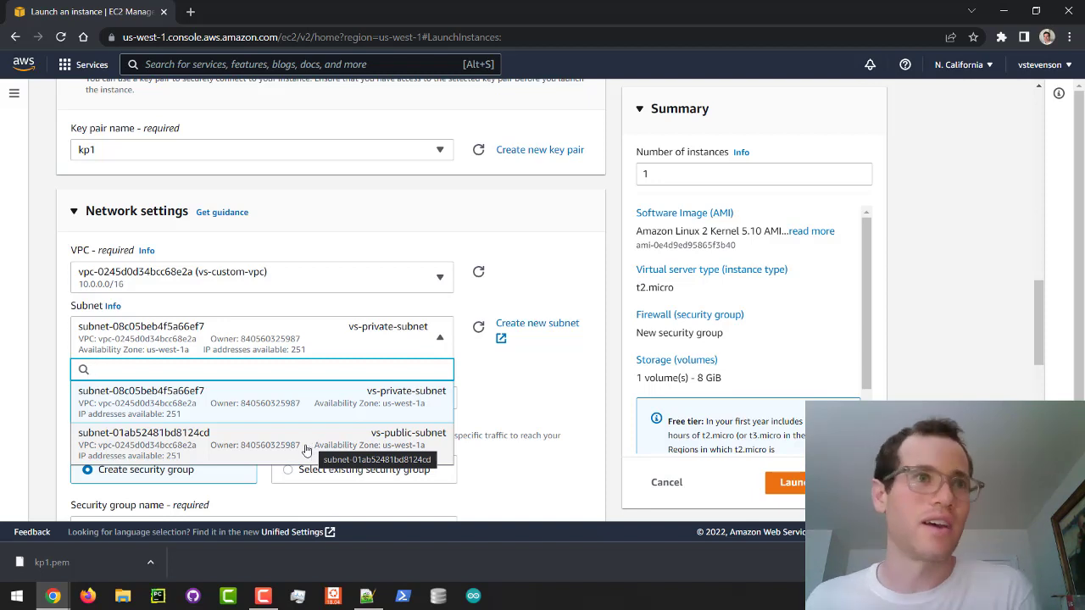
pyautogui.click(312, 447)
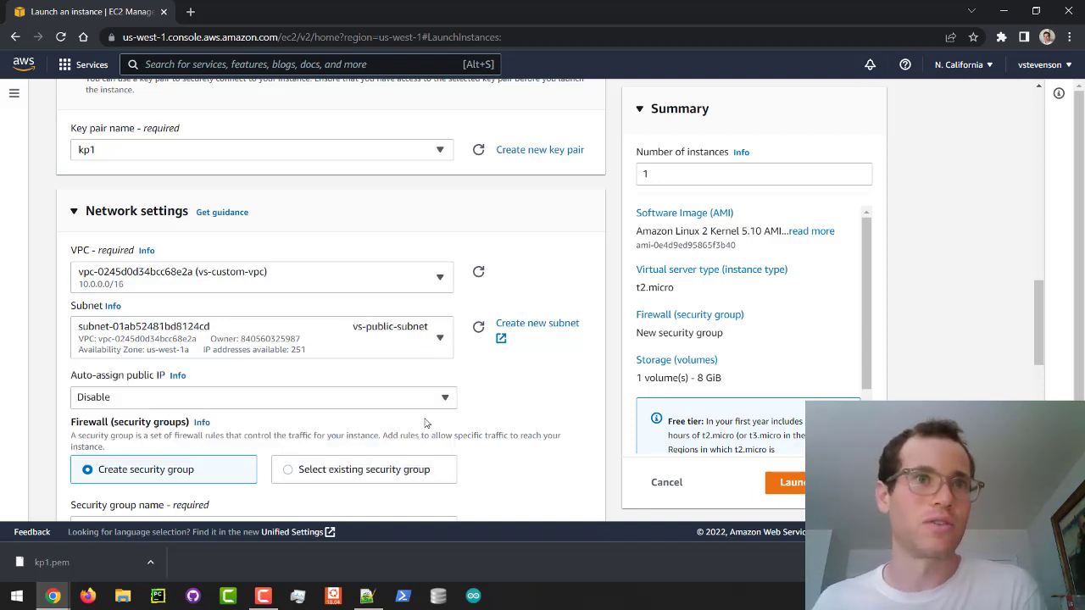
pyautogui.click(119, 401)
pyautogui.click(121, 421)
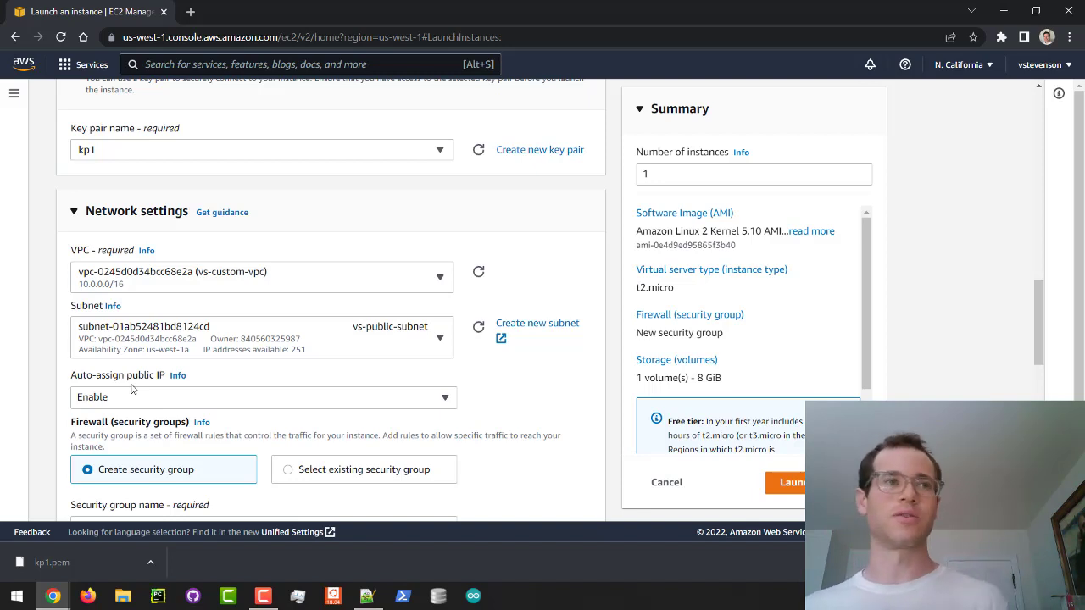
# Review the new security group's inbound SSH rule and the options for its source type.
pyautogui.scroll(-2, 131, 388)
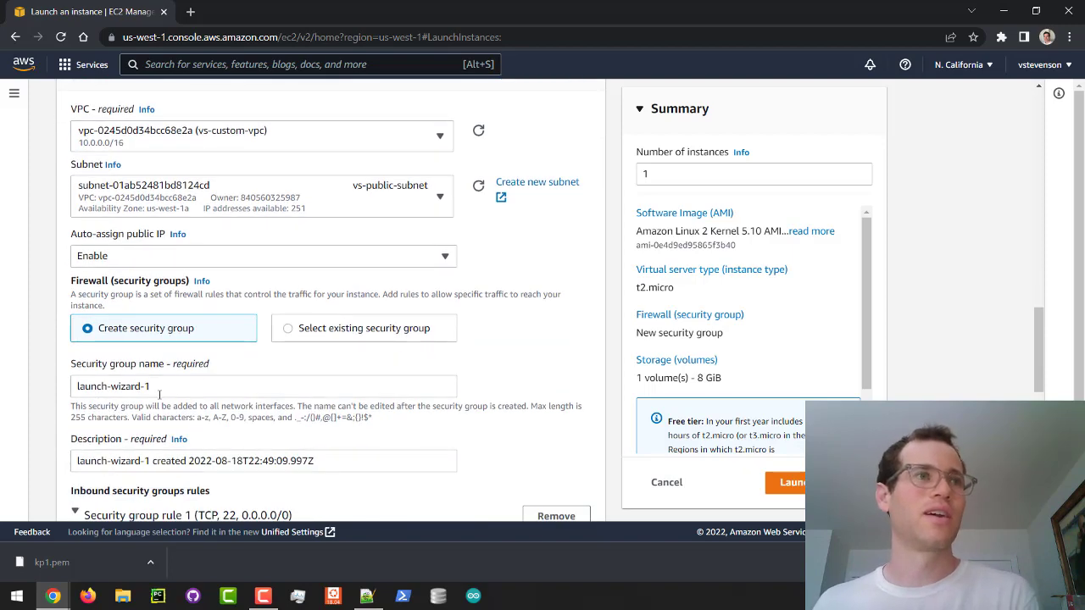
pyautogui.scroll(-1, 159, 395)
pyautogui.scroll(-2, 164, 364)
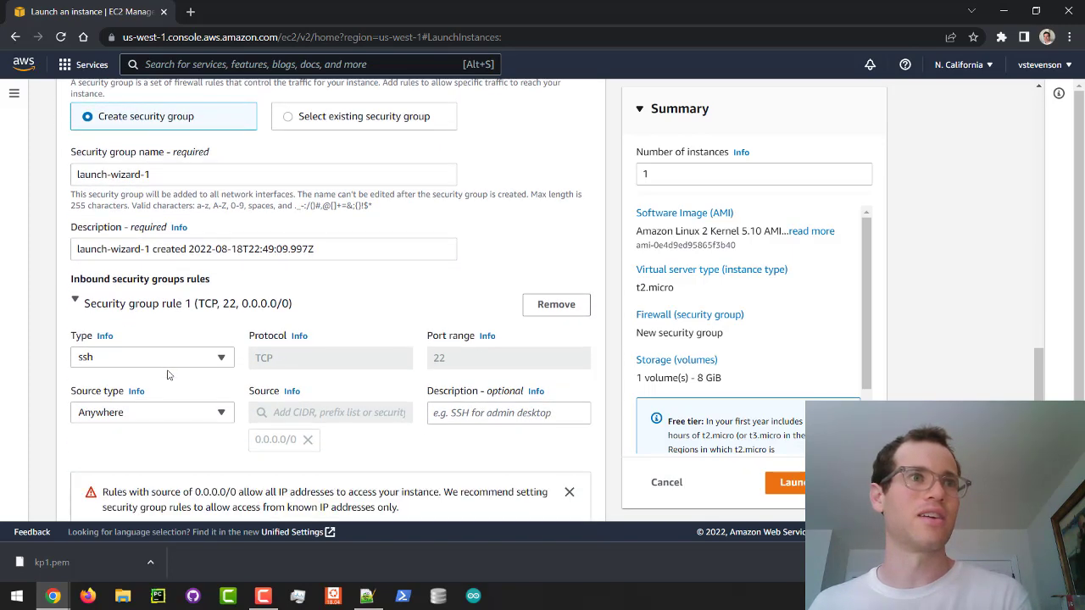
pyautogui.scroll(1, 167, 375)
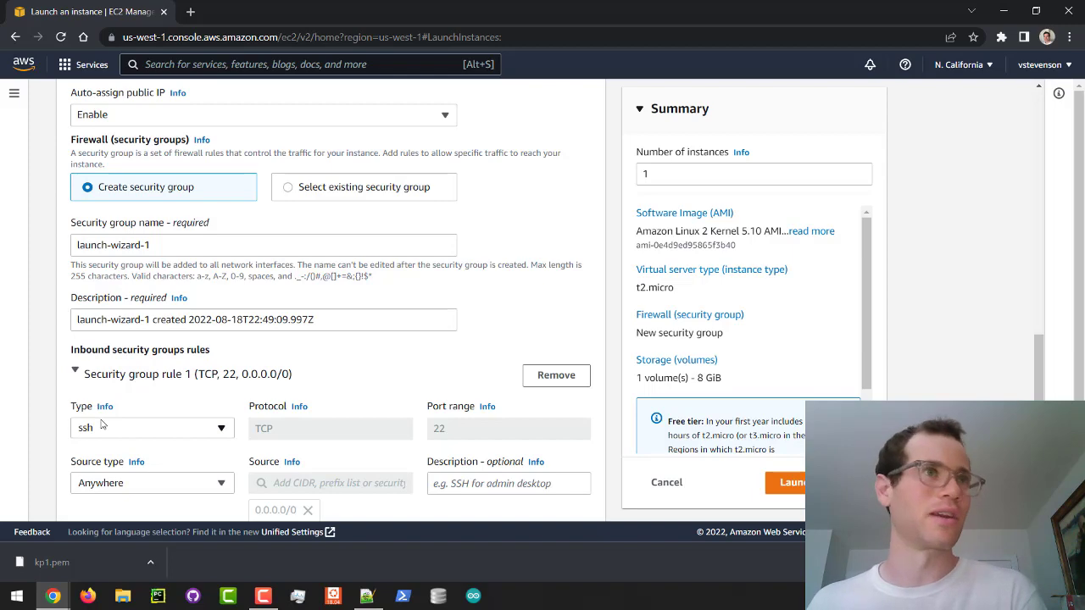
pyautogui.scroll(-1, 80, 461)
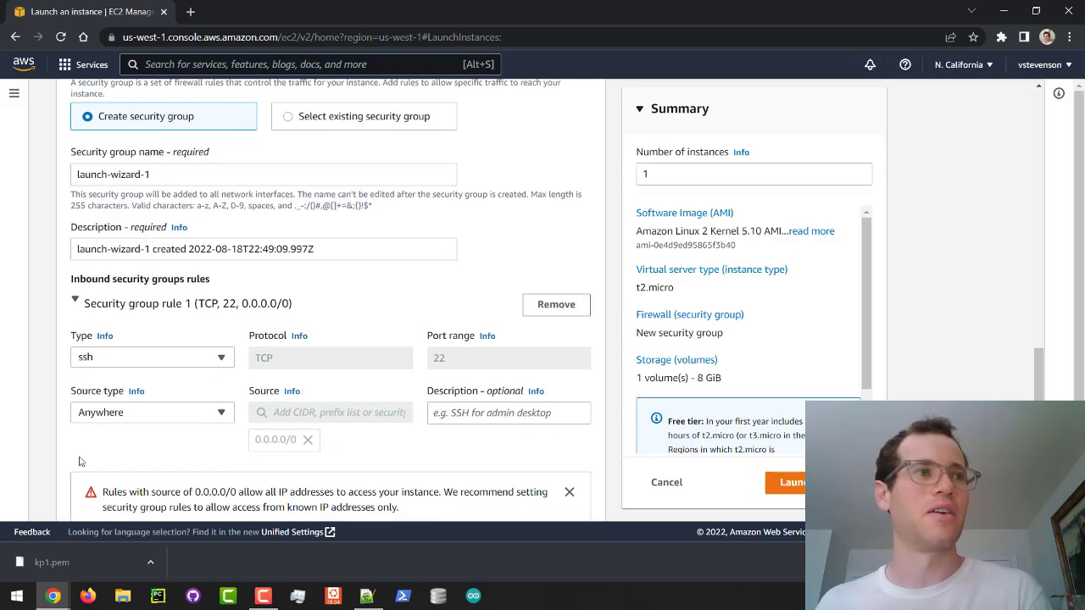
pyautogui.click(139, 412)
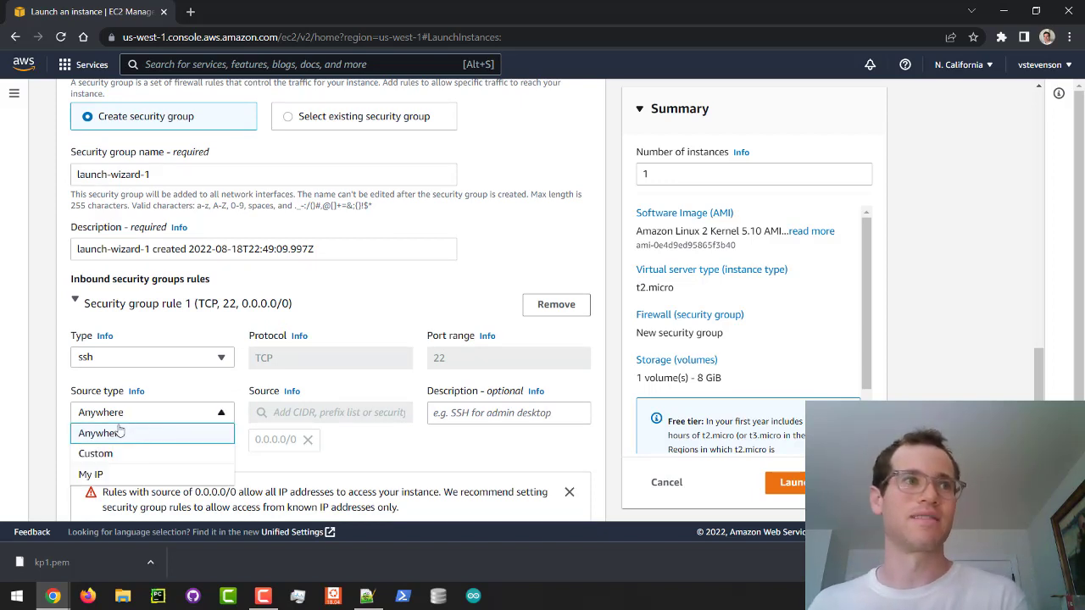
pyautogui.click(71, 419)
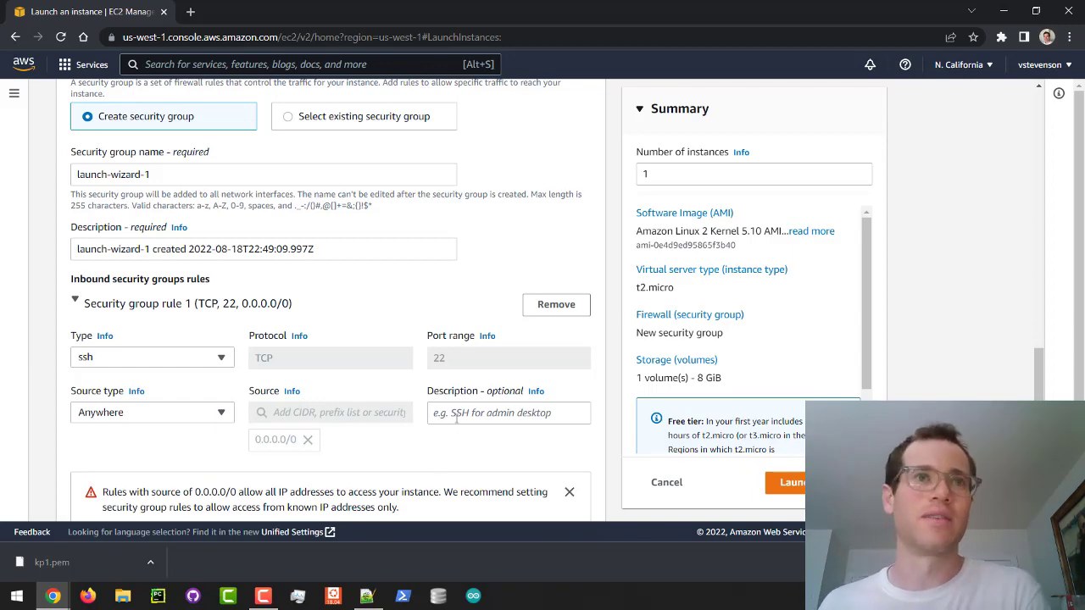
# Launch the configured instance and open the list of EC2 instances.
pyautogui.scroll(-2, 428, 432)
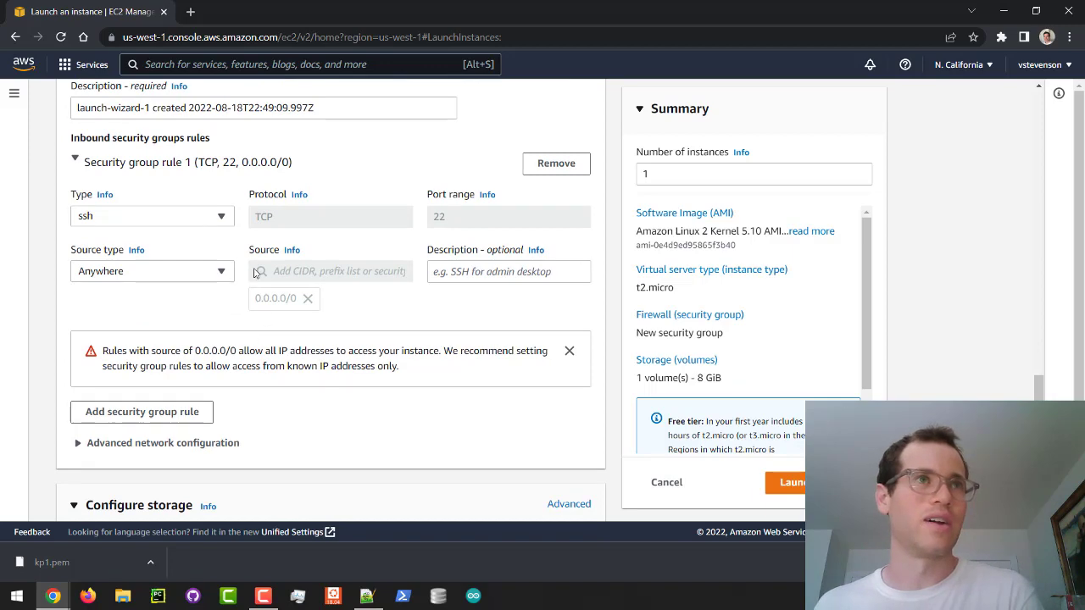
pyautogui.scroll(-3, 415, 303)
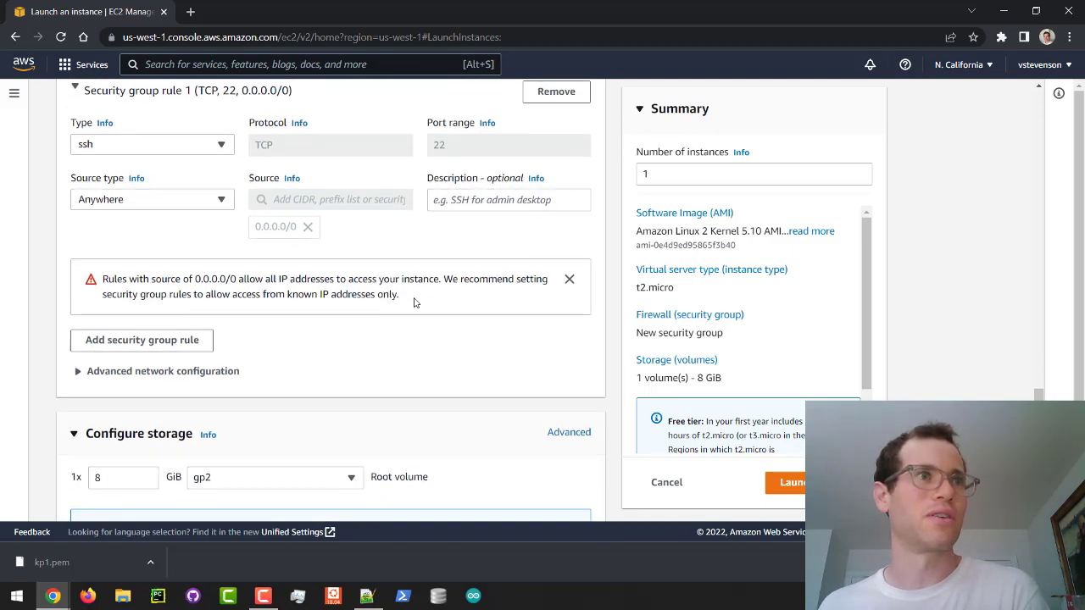
pyautogui.scroll(-1, 119, 357)
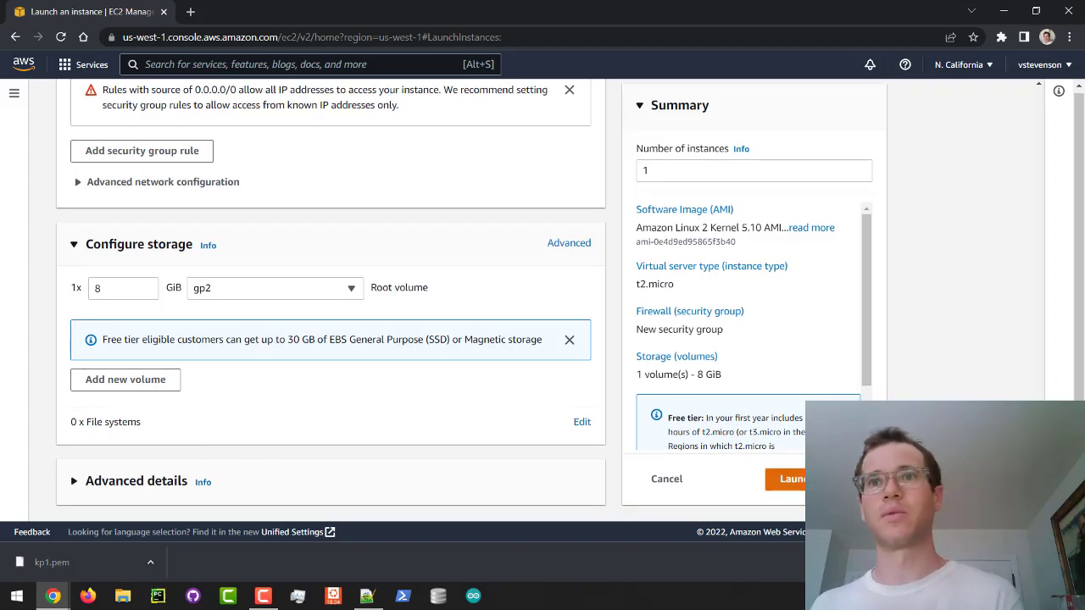
pyautogui.click(788, 478)
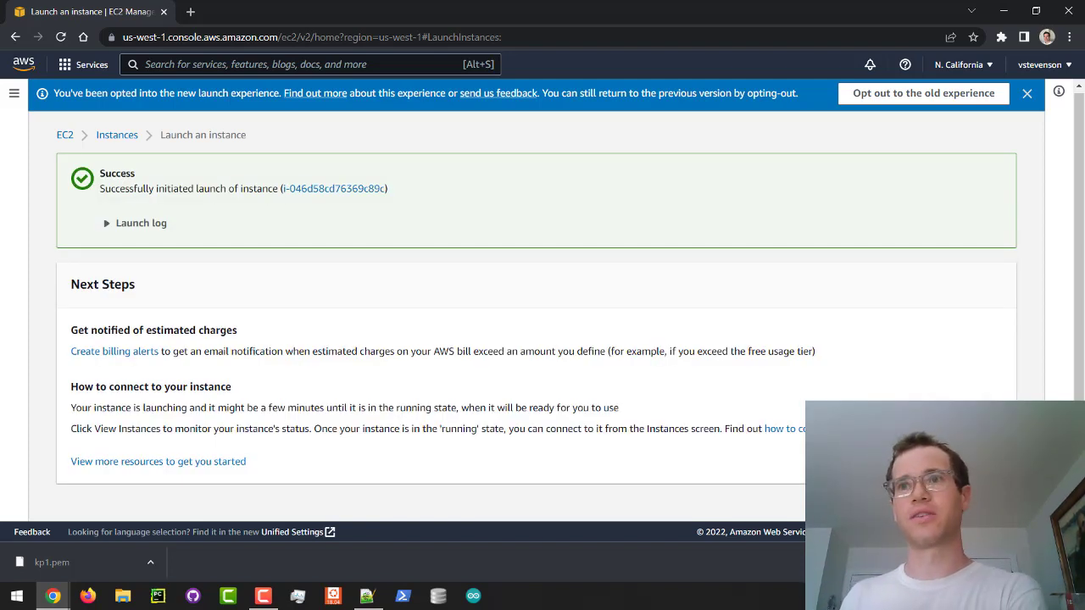
pyautogui.click(966, 502)
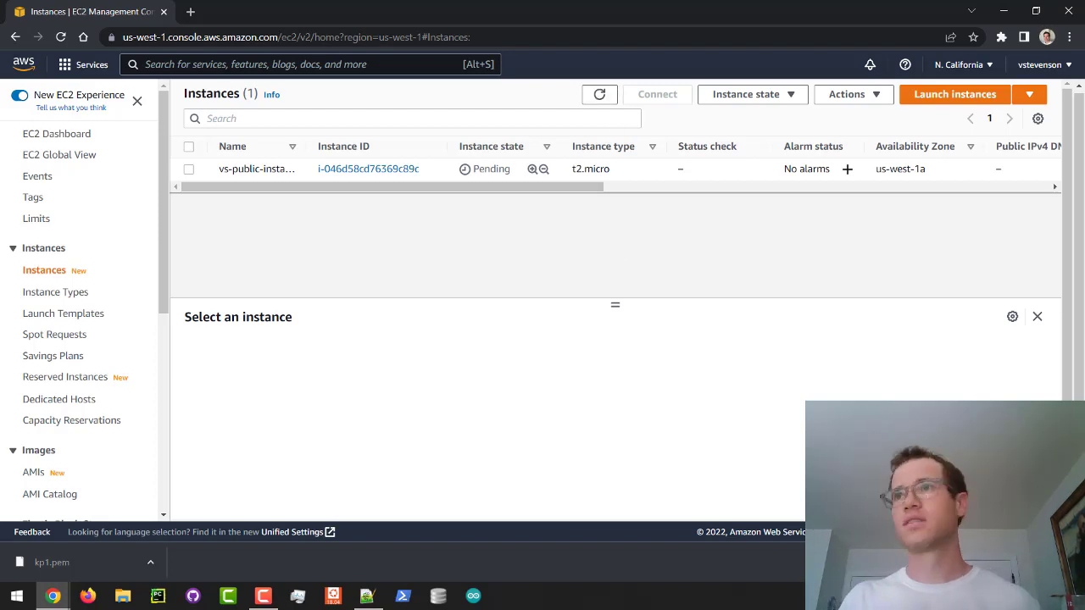
pyautogui.click(632, 201)
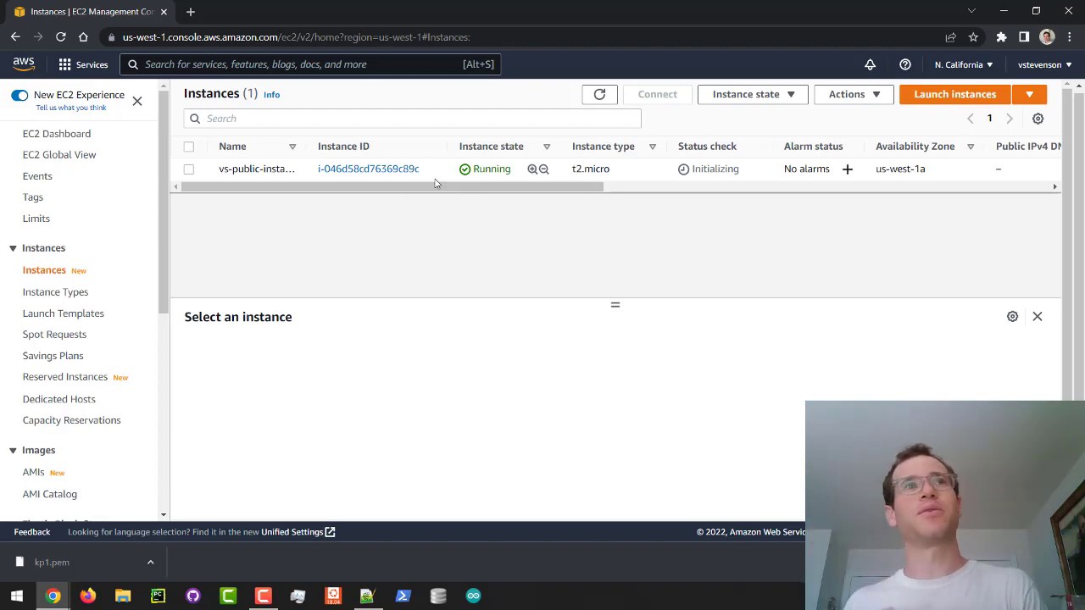
# Open the details of vs-public-instance and compare its private IPv4 address with the public subnet range in the Notepad++ CIDR notes.
pyautogui.click(388, 170)
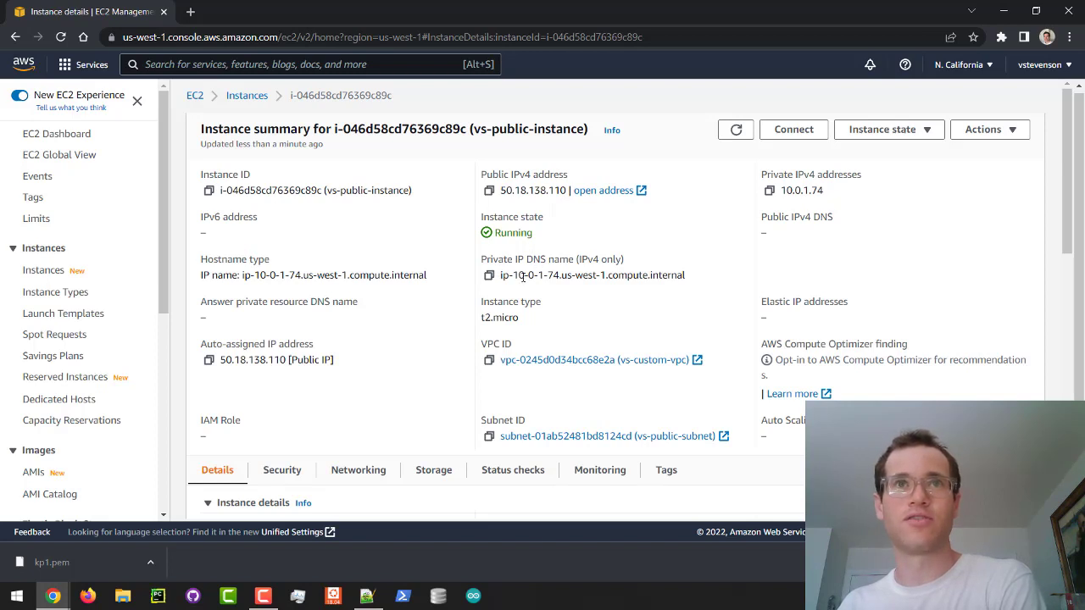
pyautogui.moveTo(781, 191); pyautogui.dragTo(835, 193)
pyautogui.click(826, 196)
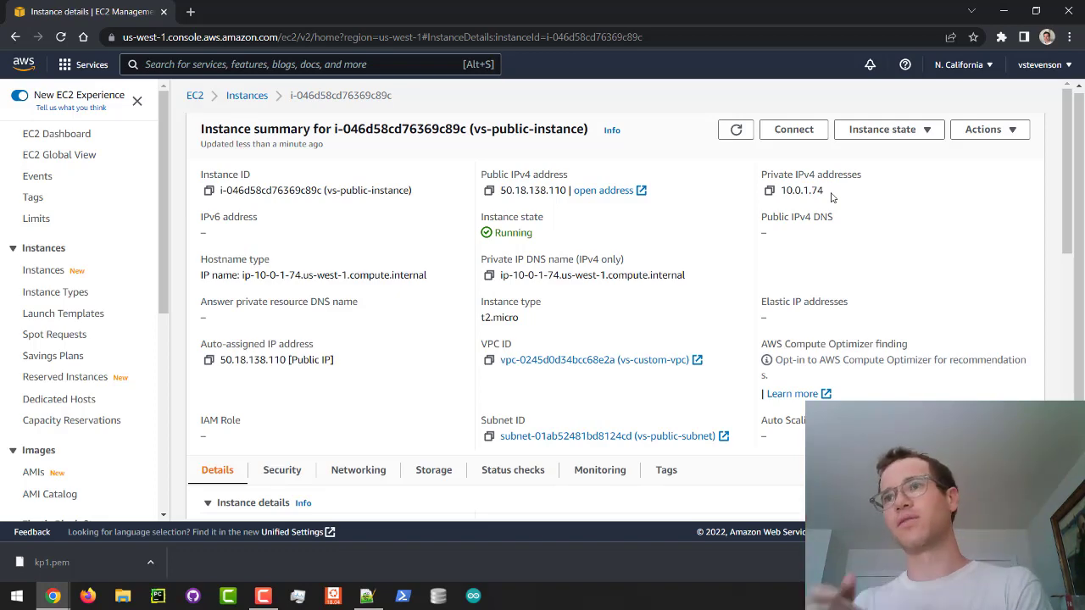
pyautogui.hotkey('alt', 'Tab')
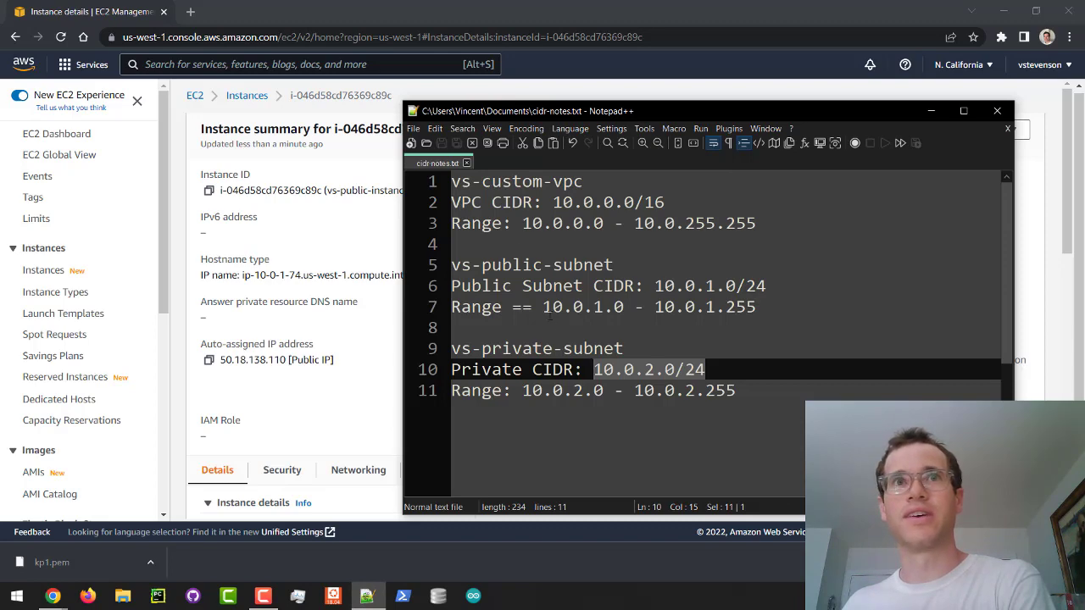
pyautogui.moveTo(544, 310); pyautogui.dragTo(757, 307)
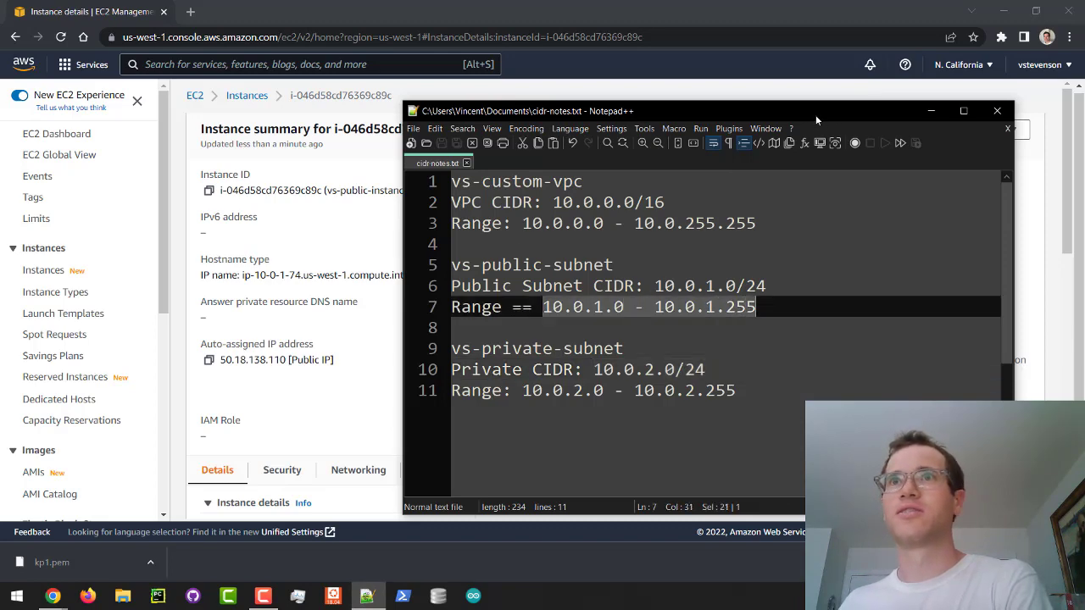
pyautogui.hotkey('alt', 'Tab')
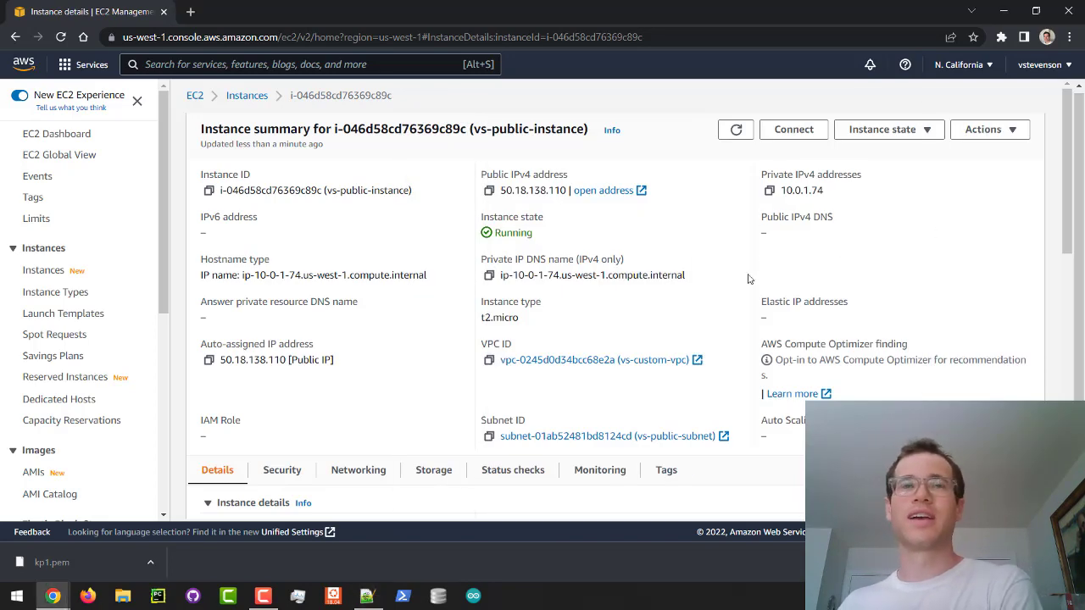
# Try to connect to vs-public-instance through EC2 Instance Connect as ec2-user, and close the connection page.
pyautogui.click(794, 128)
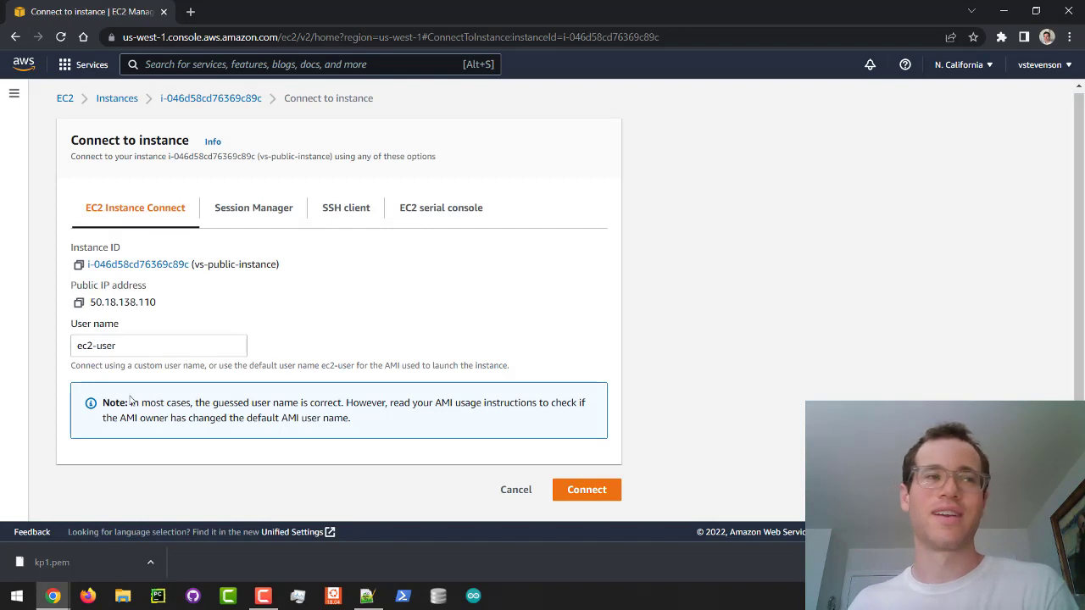
pyautogui.click(557, 488)
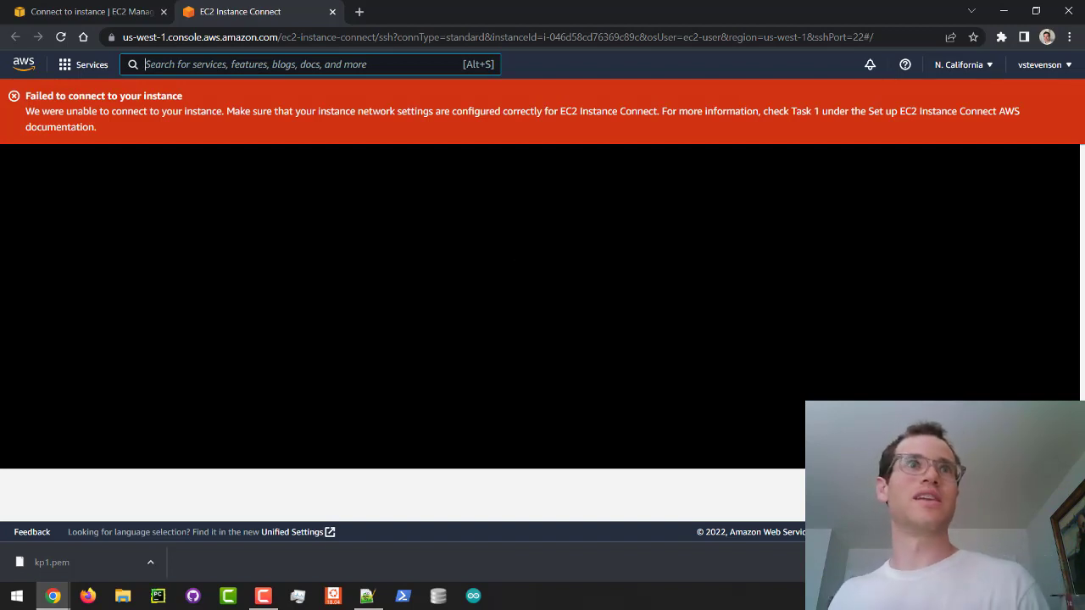
pyautogui.middleClick(248, 13)
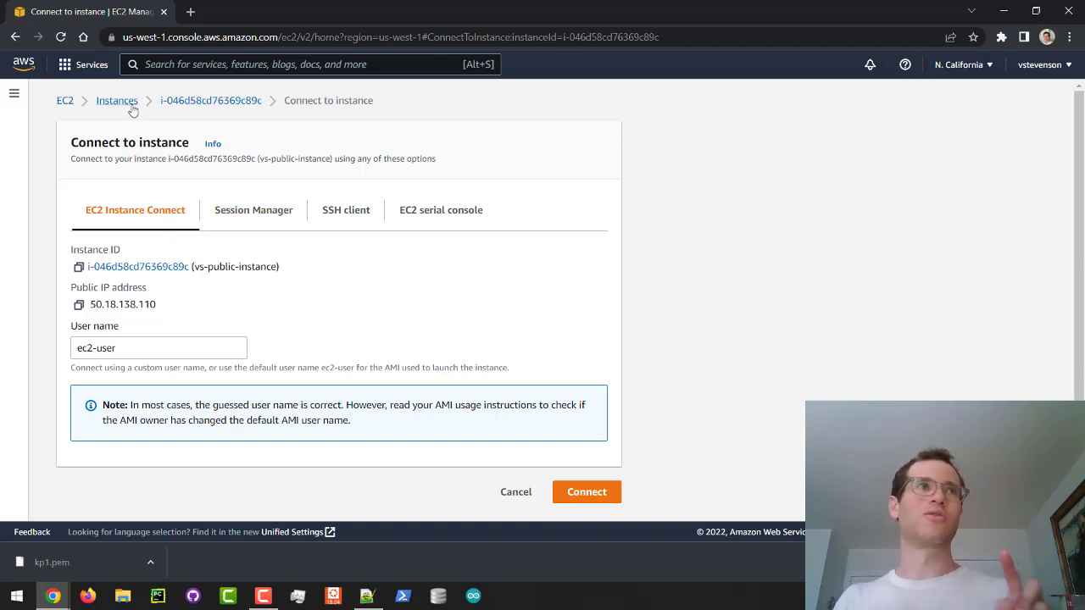
# Go to the VPC service and open its list of internet gateways.
pyautogui.click(144, 65)
pyautogui.write('vpc')
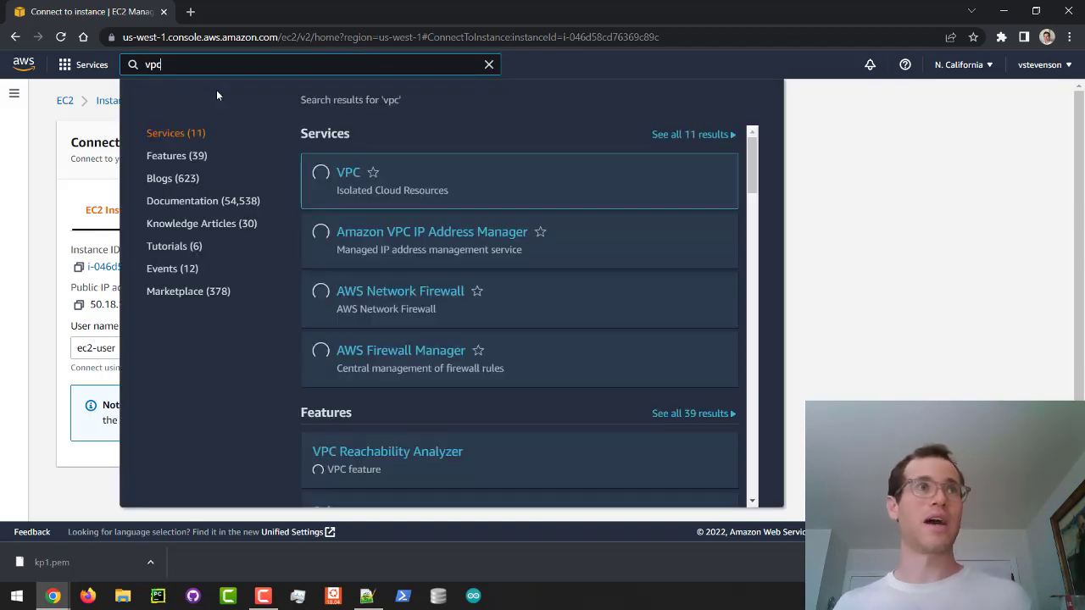
pyautogui.click(348, 184)
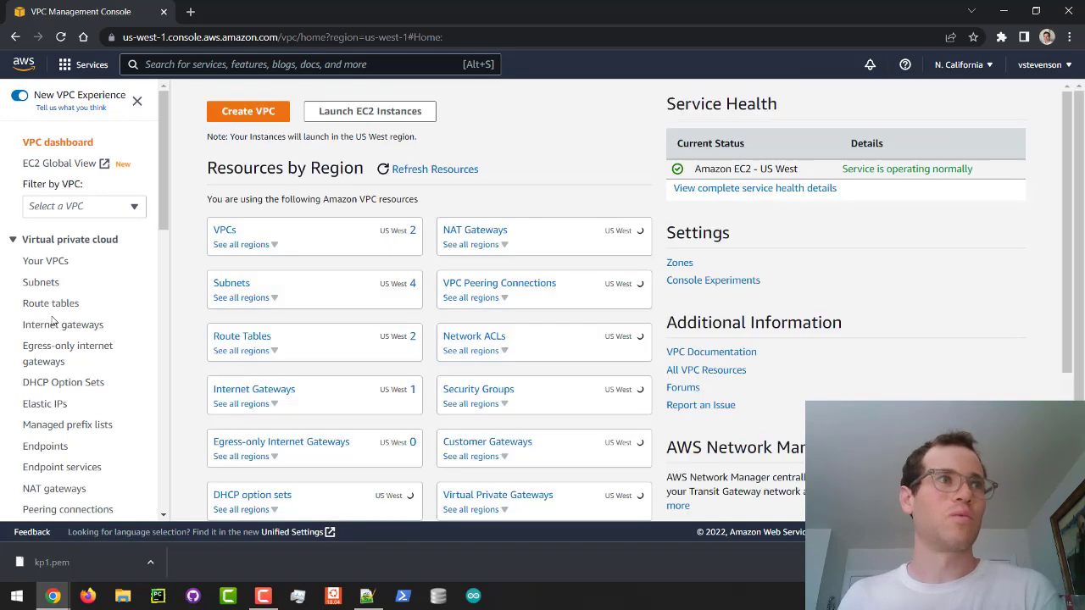
pyautogui.click(96, 328)
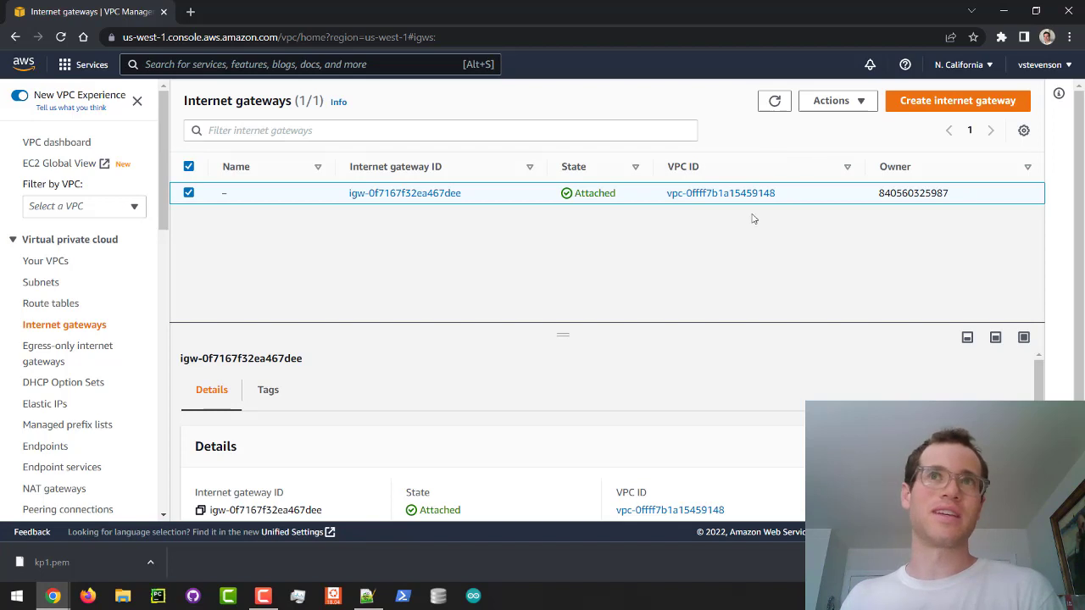
# Create an internet gateway named vs-igw.
pyautogui.click(928, 102)
pyautogui.click(377, 300)
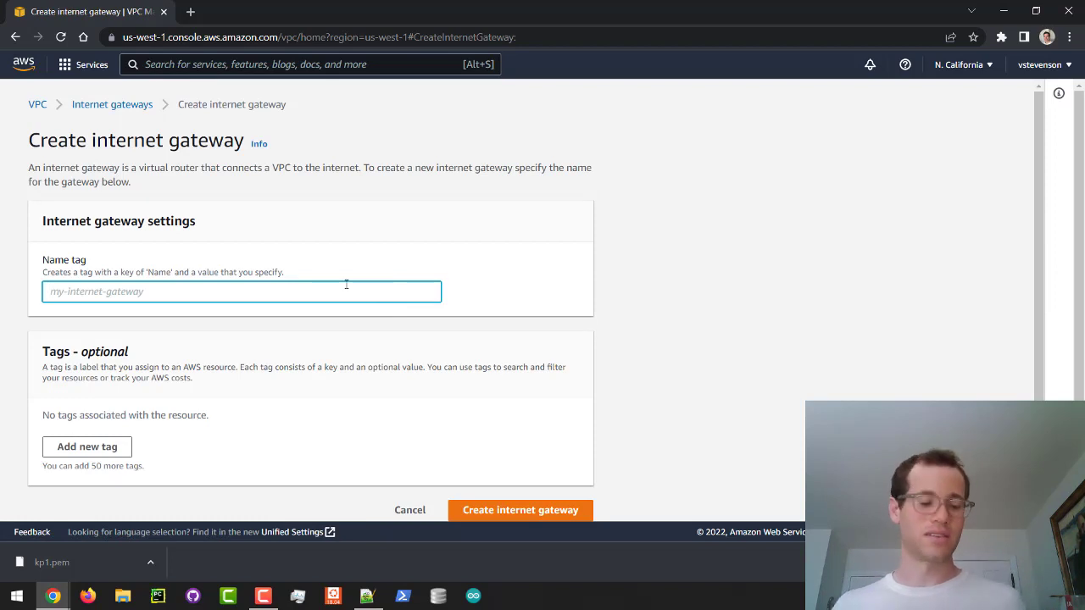
pyautogui.write('vs-igw')
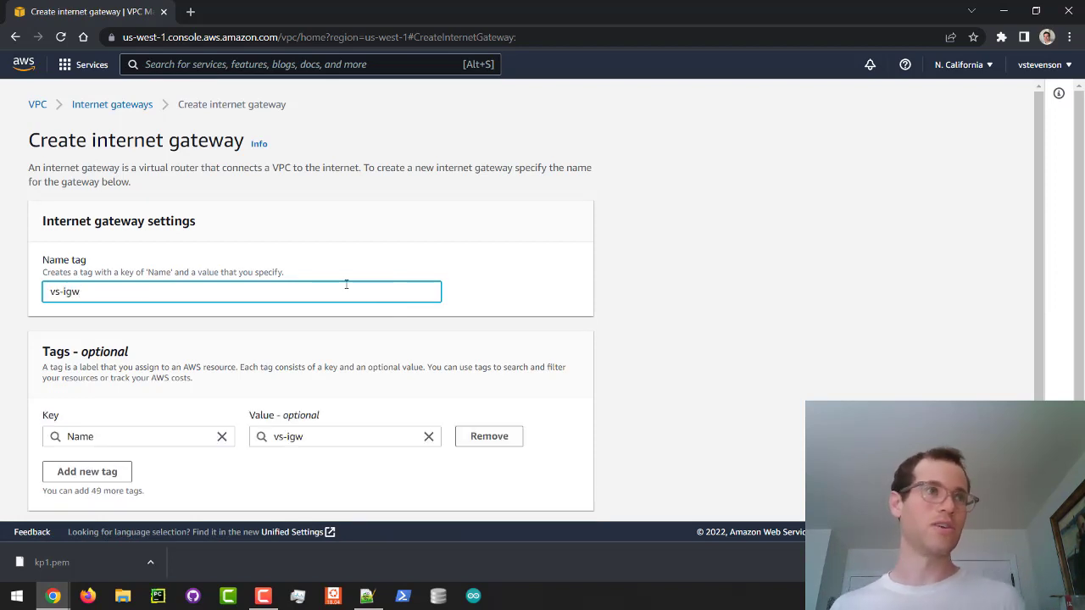
pyautogui.scroll(-1, 398, 335)
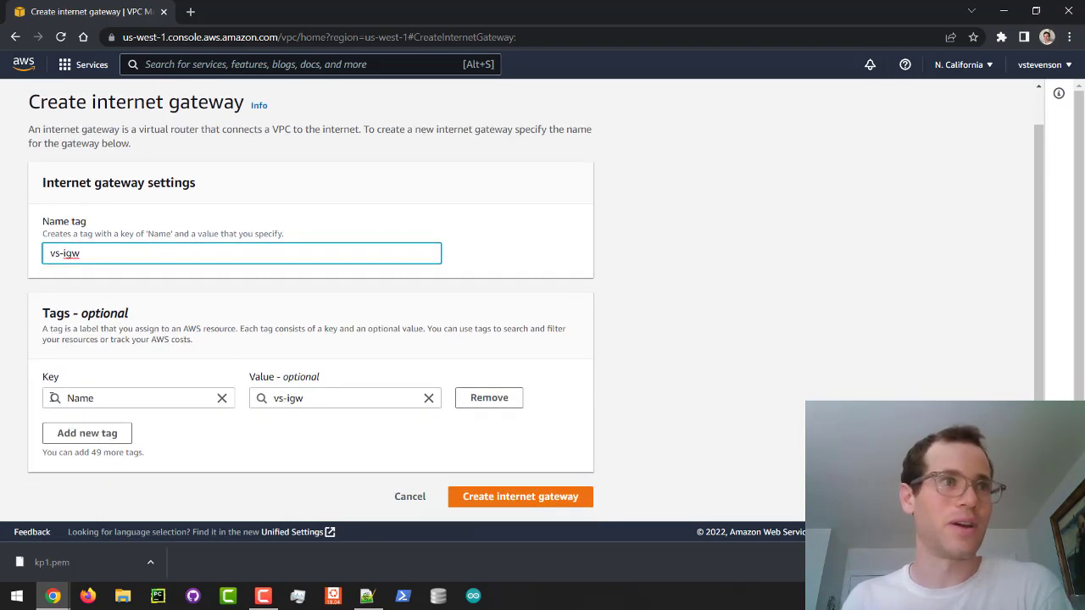
pyautogui.click(479, 506)
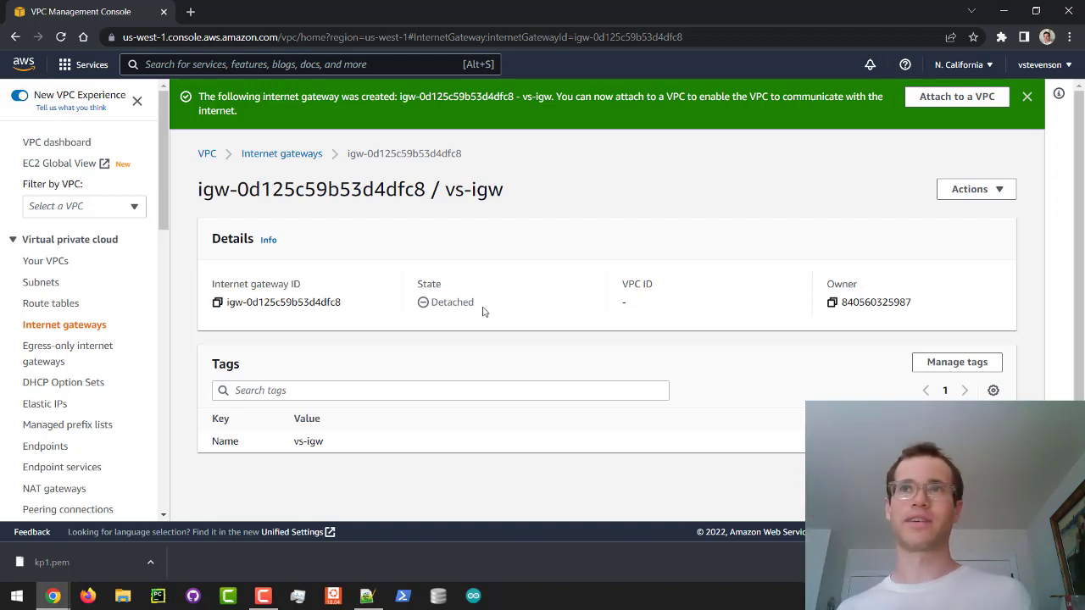
# Attach the vs-igw internet gateway to vs-custom-vpc.
pyautogui.click(983, 193)
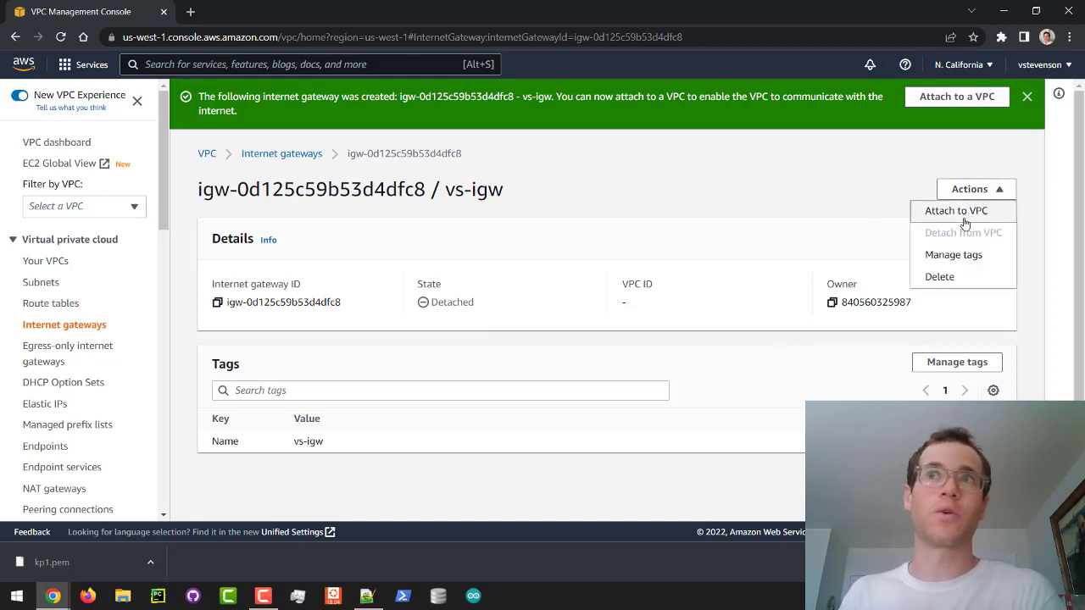
pyautogui.click(988, 217)
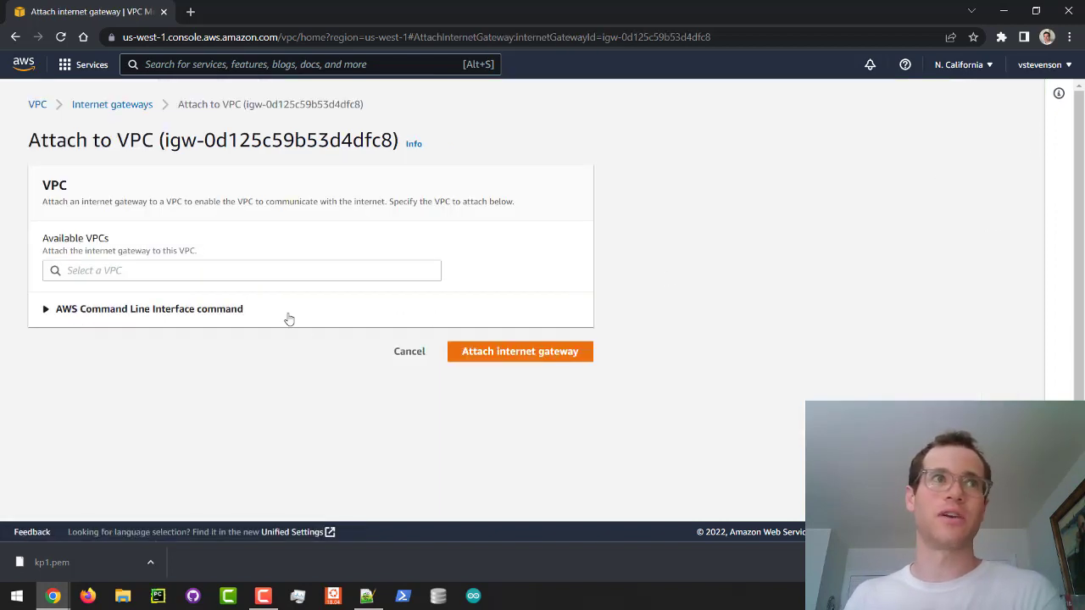
pyautogui.click(226, 273)
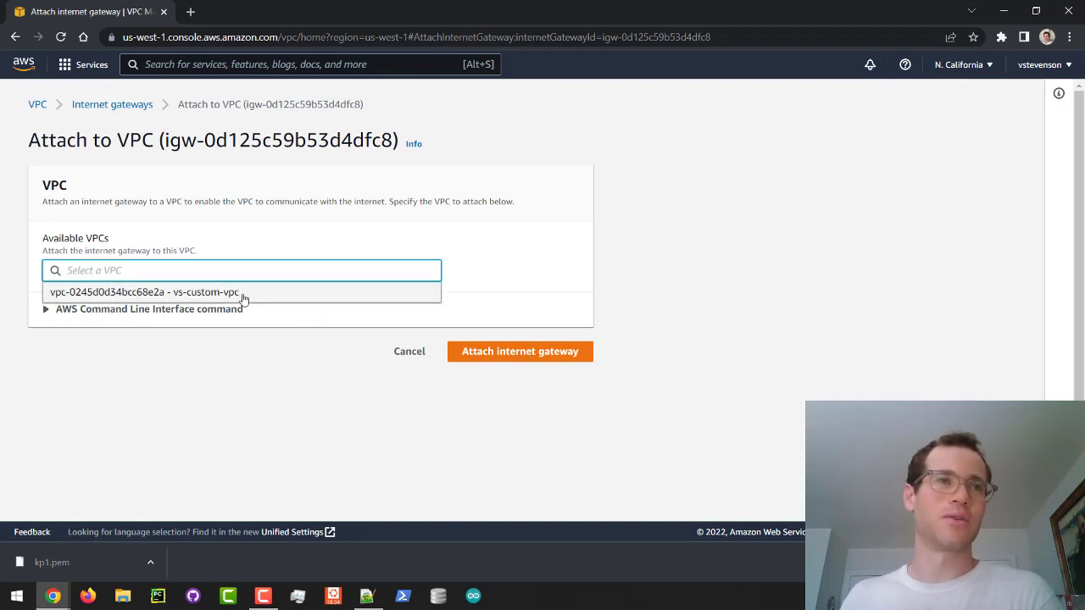
pyautogui.click(207, 300)
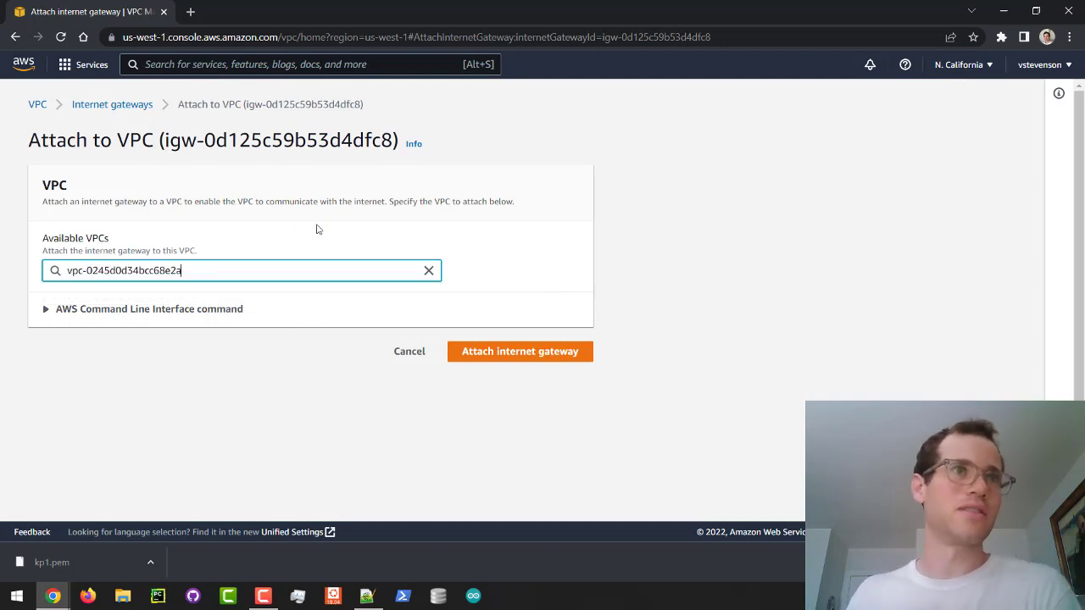
pyautogui.click(530, 354)
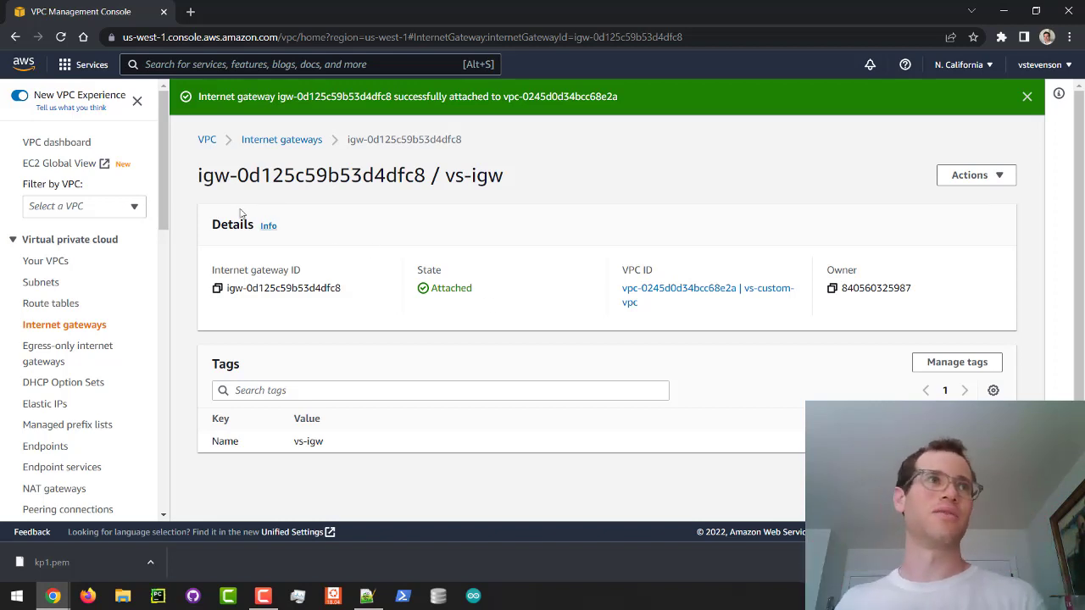
# Open EC2 in a separate browser tab and retry the EC2 Instance Connect session to the running vs-public-instance.
pyautogui.middleClick(24, 64)
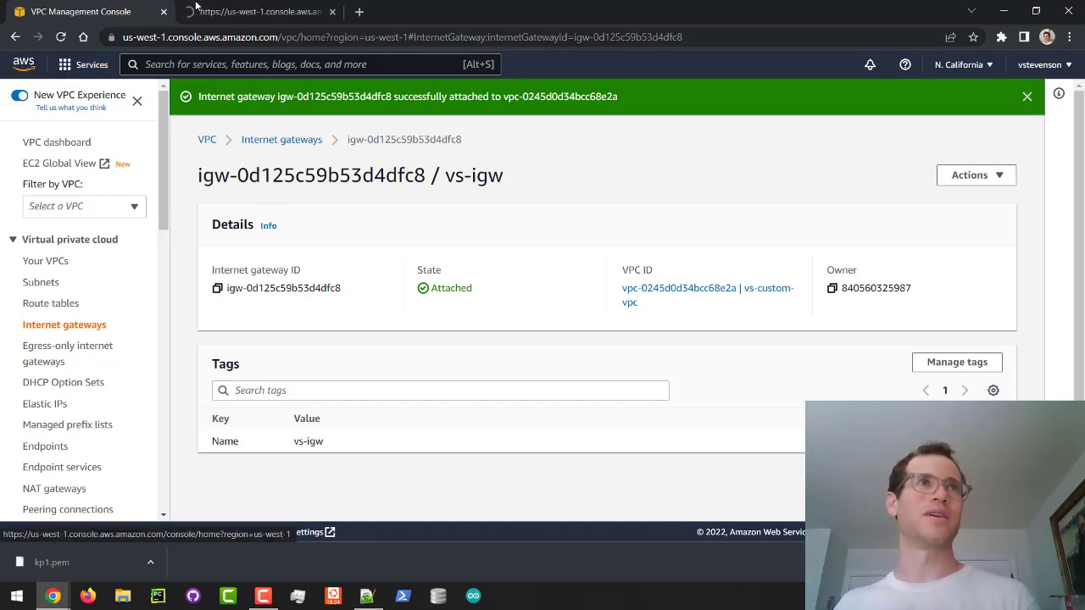
pyautogui.click(251, 11)
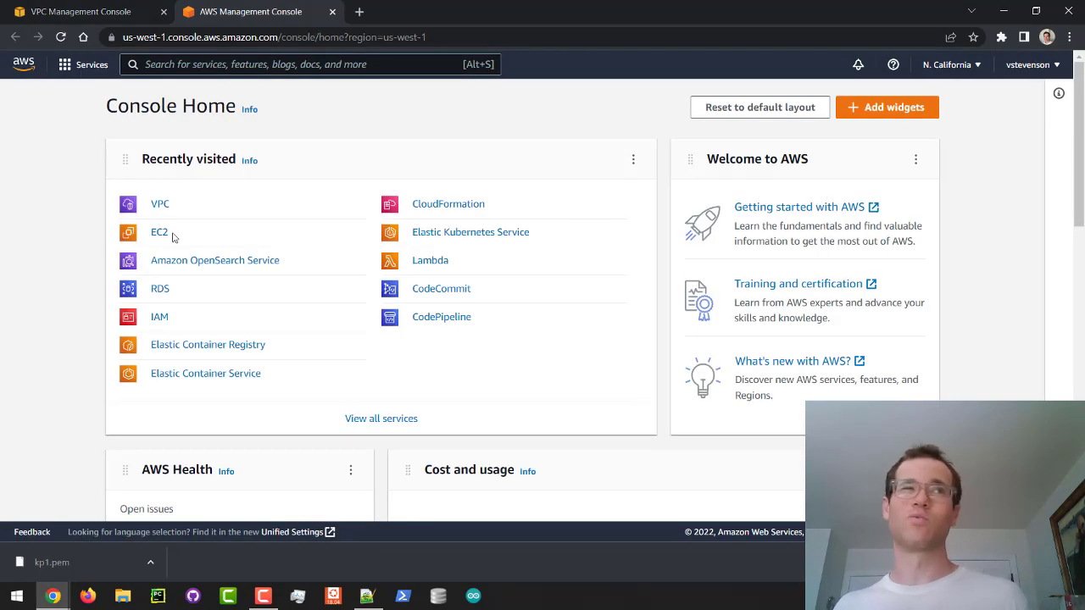
pyautogui.click(172, 237)
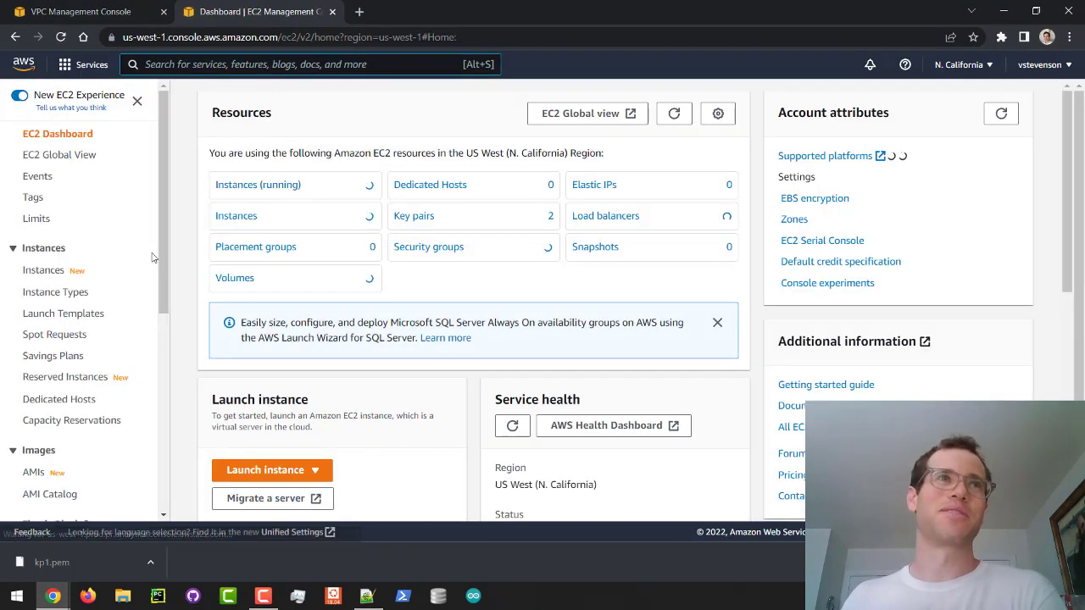
pyautogui.click(348, 188)
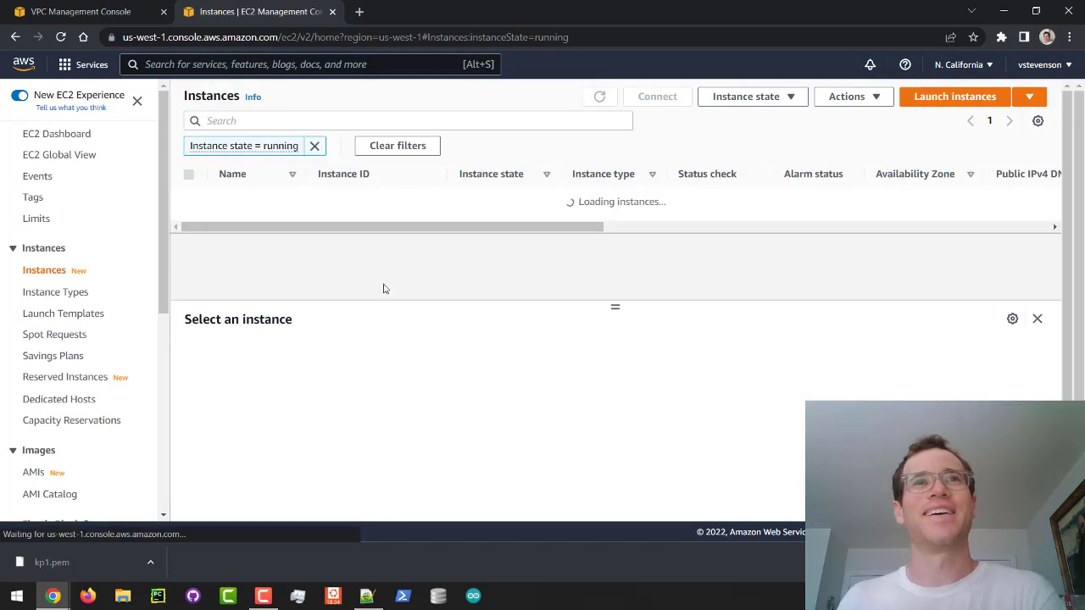
pyautogui.click(339, 202)
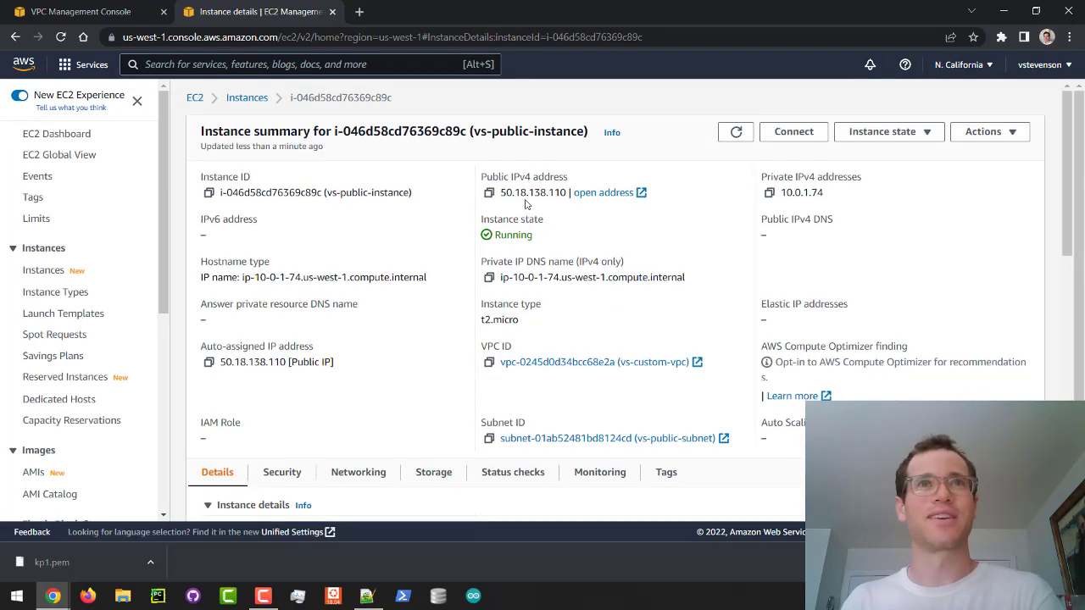
pyautogui.click(792, 132)
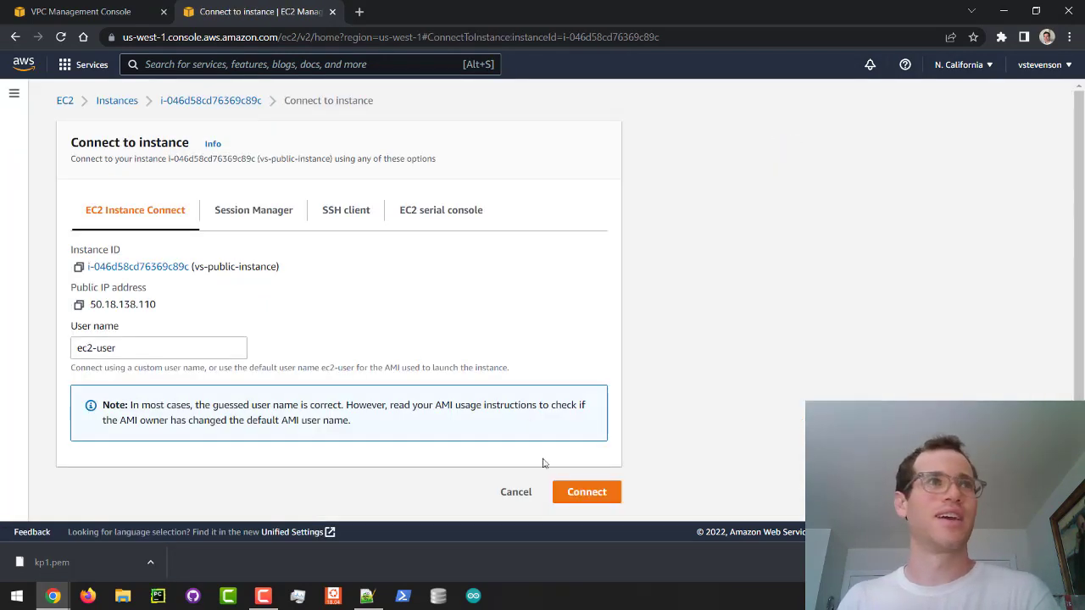
pyautogui.click(583, 491)
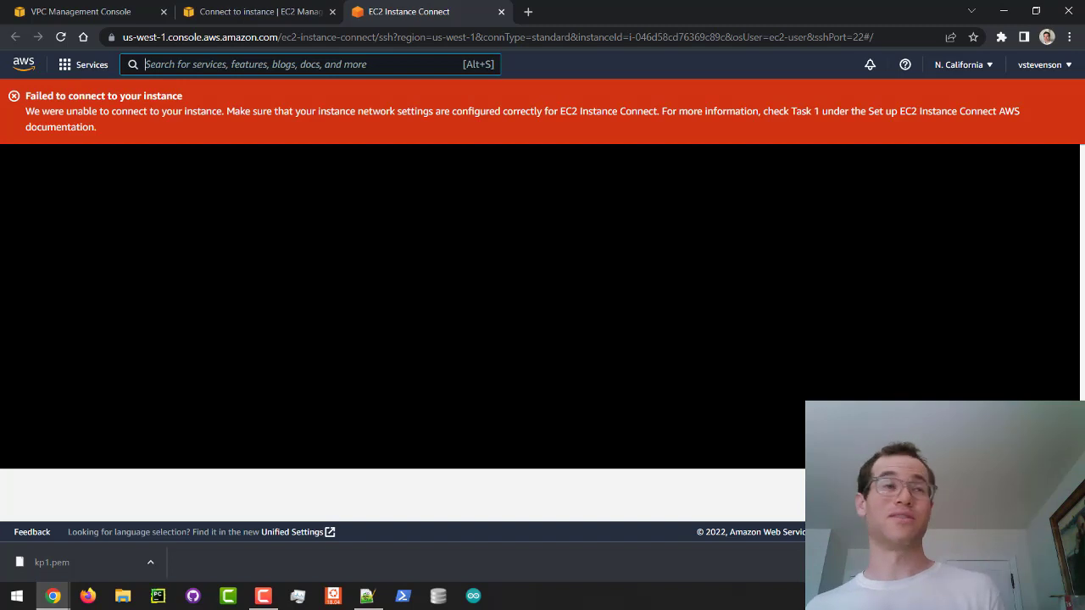
# Return to the VPC console and open its list of route tables.
pyautogui.click(288, 11)
pyautogui.hotkey('ctrl', 'shift', 'Tab')
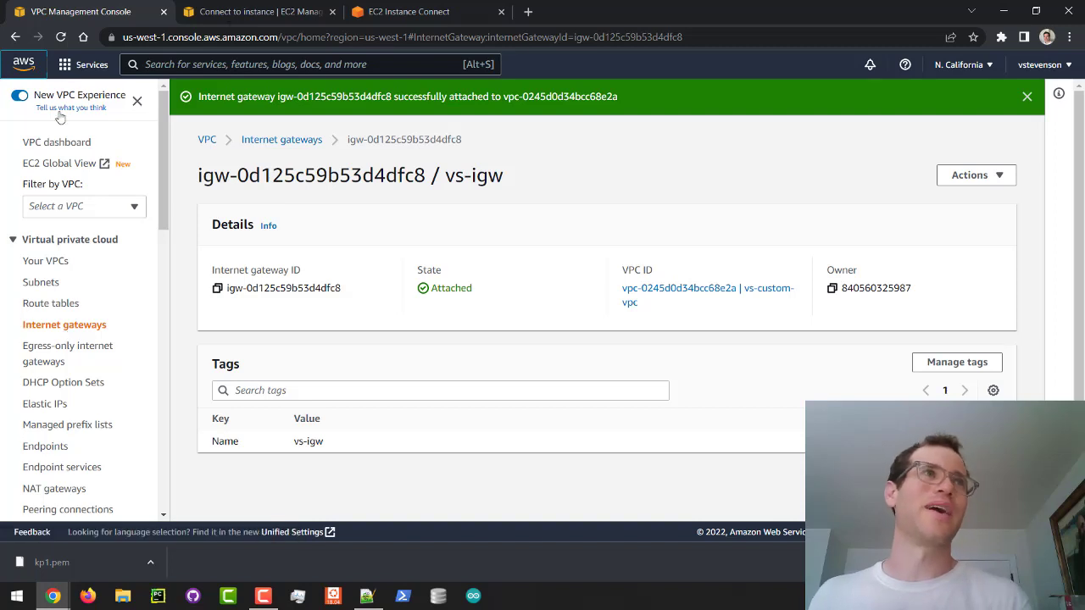
pyautogui.click(65, 144)
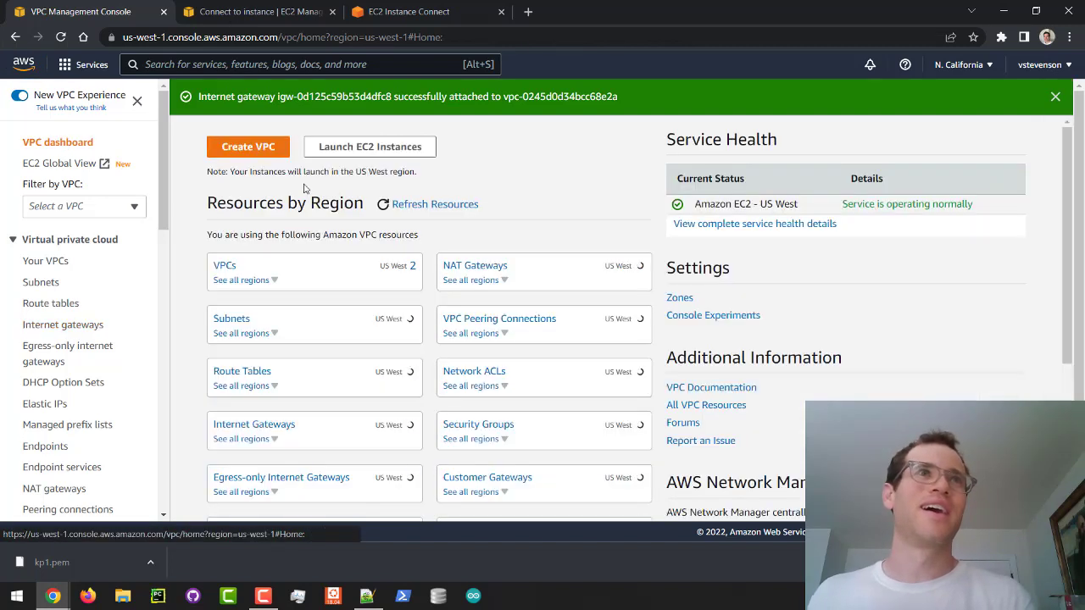
pyautogui.scroll(-2, 84, 243)
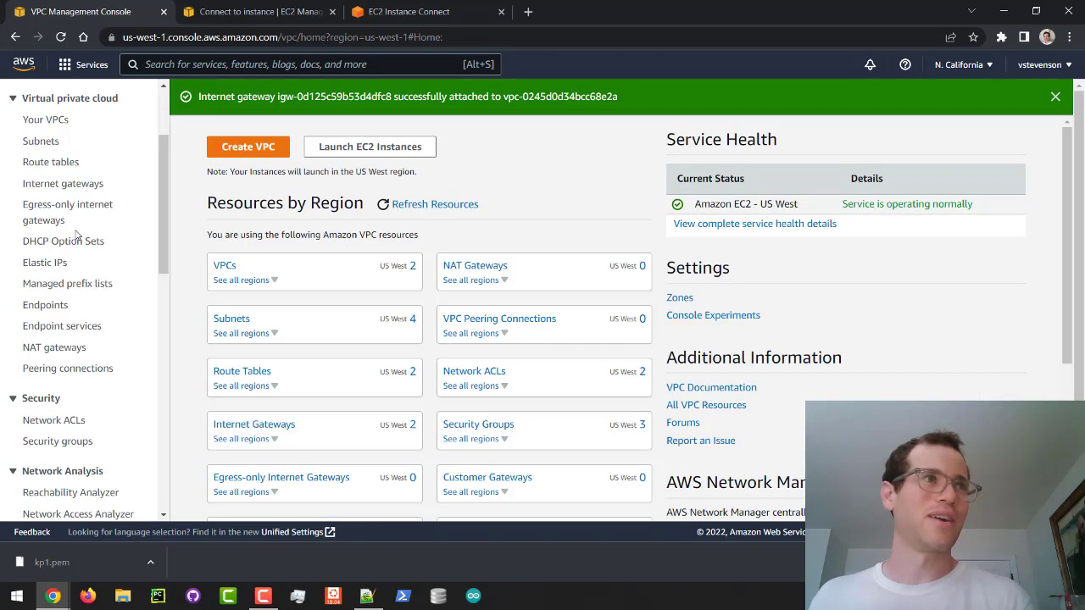
pyautogui.scroll(1, 73, 235)
pyautogui.click(67, 234)
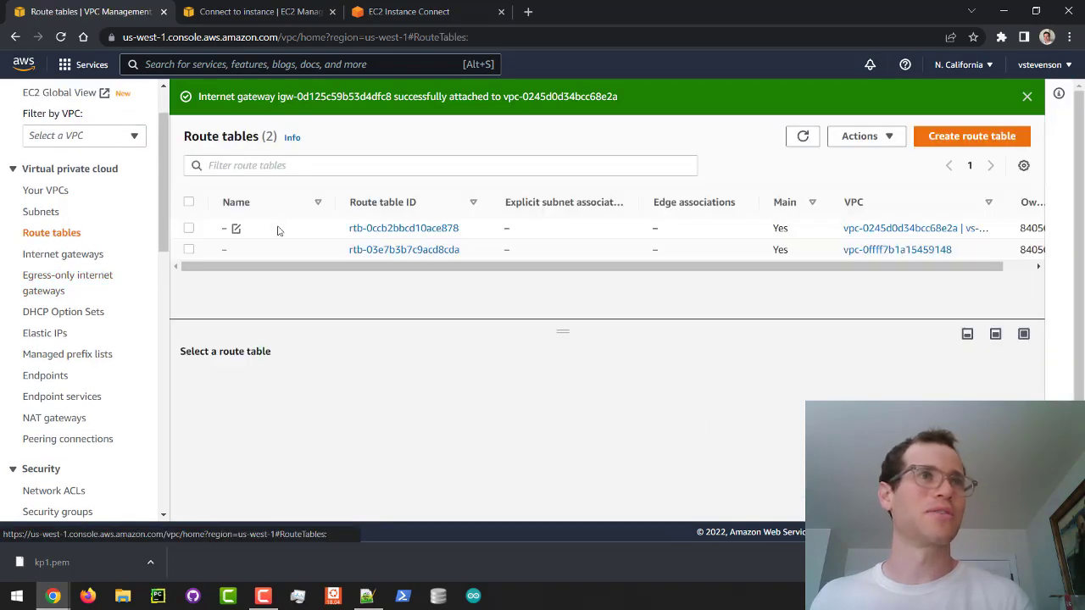
# Create a route table named vs-public-route-table in vs-custom-vpc and review its routes.
pyautogui.click(957, 138)
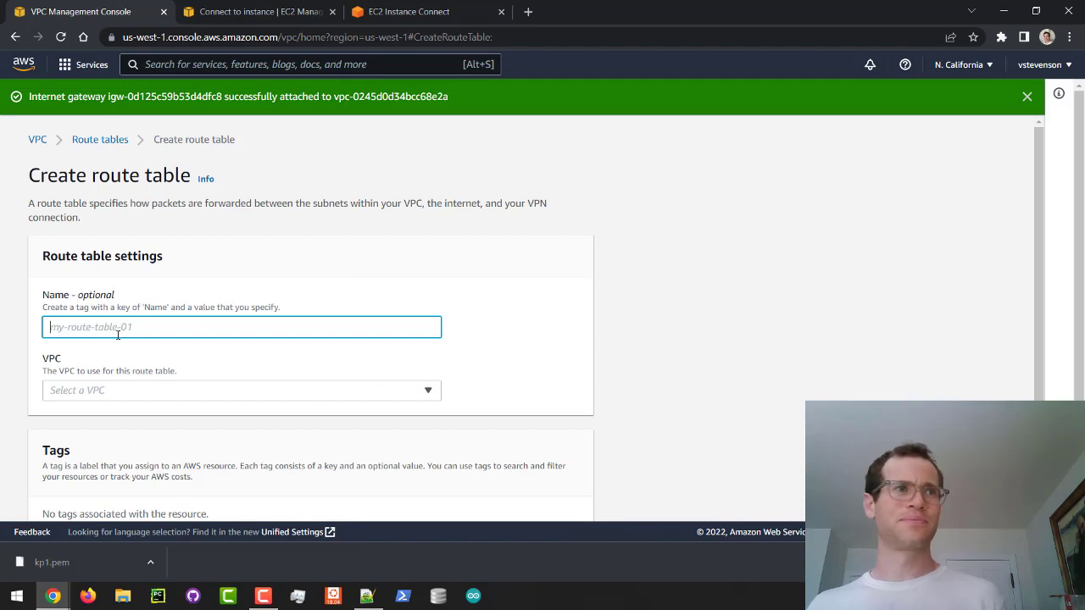
pyautogui.write('vs-public-route-table')
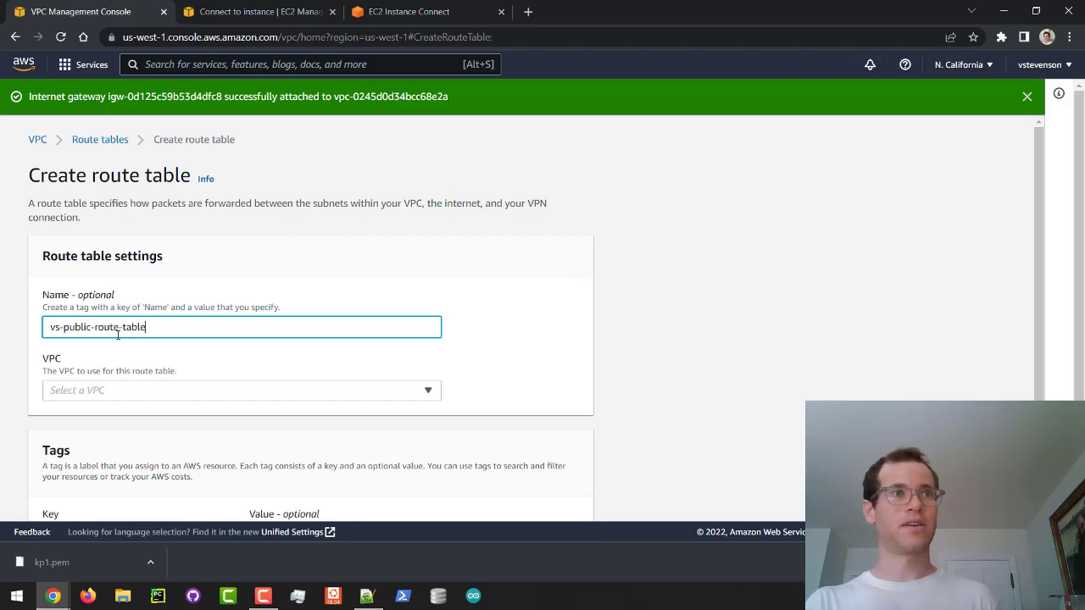
pyautogui.tripleClick(118, 335)
pyautogui.hotkey('ctrl', 'c')
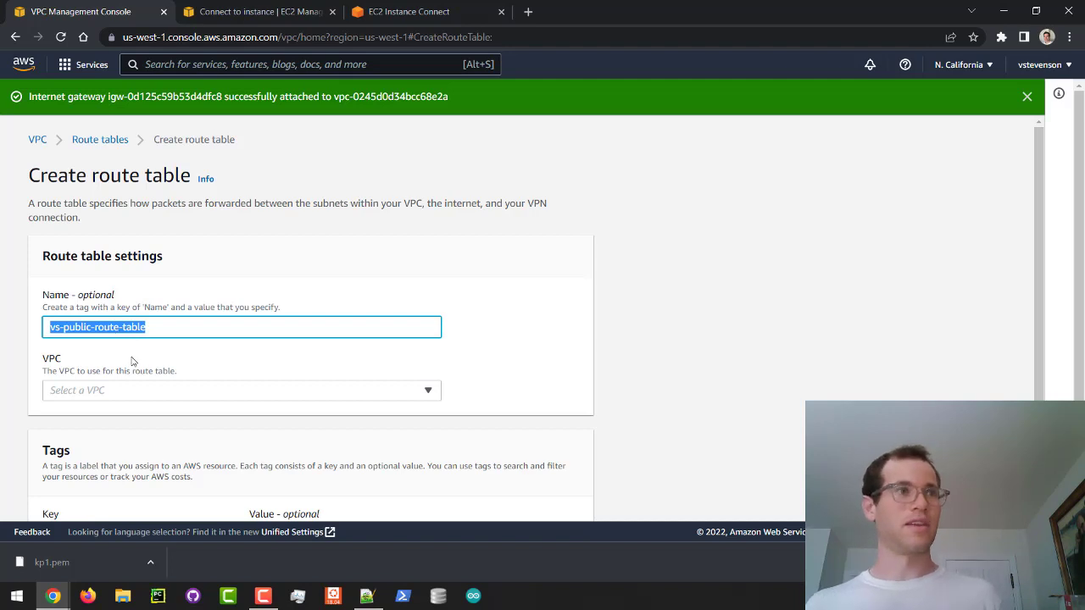
pyautogui.click(131, 361)
pyautogui.click(153, 389)
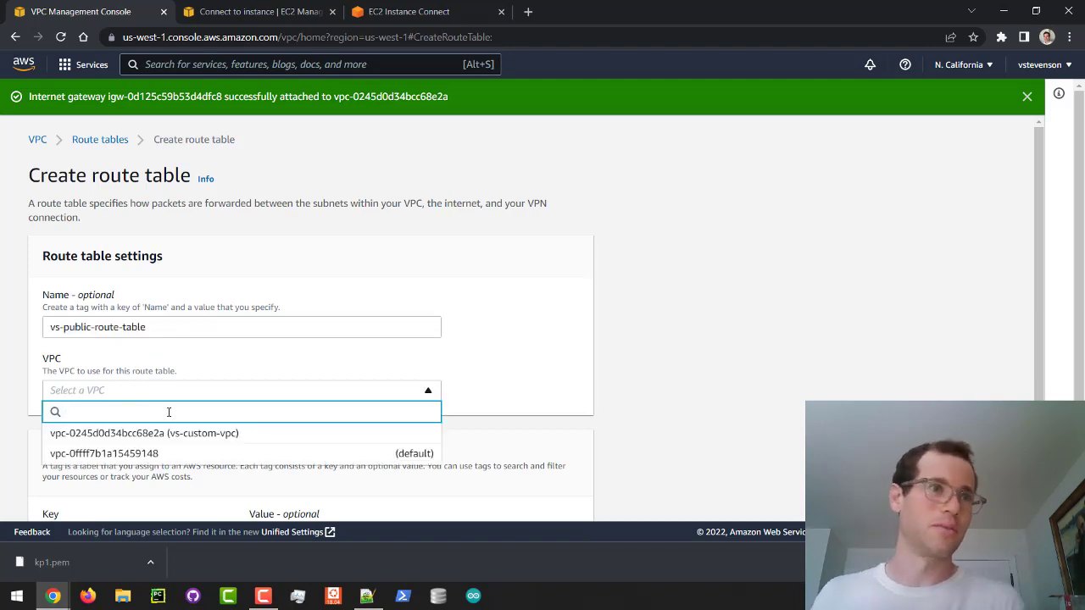
pyautogui.click(159, 436)
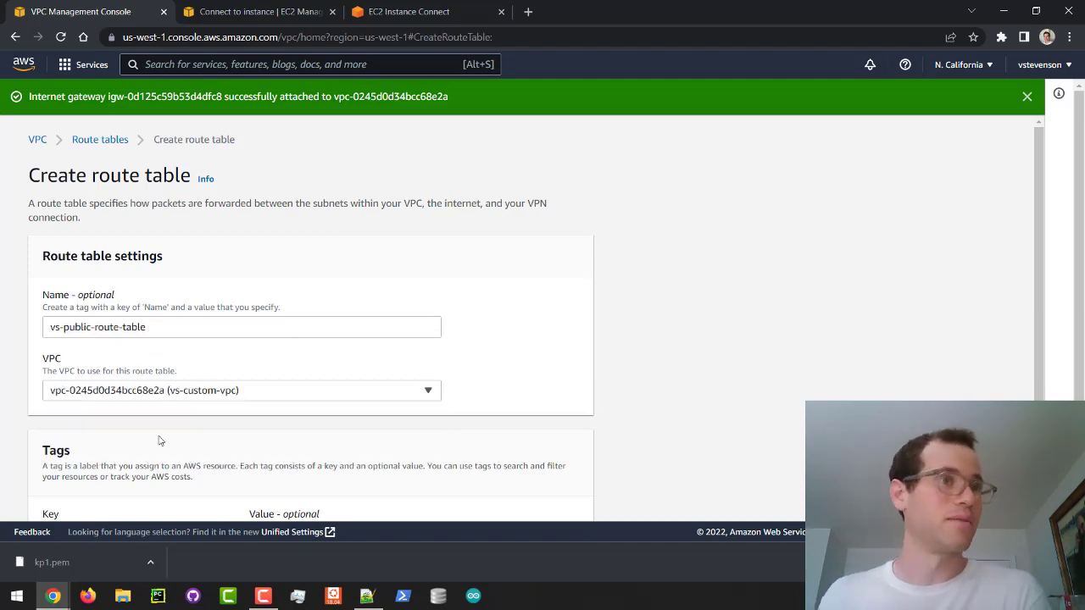
pyautogui.scroll(-2, 96, 438)
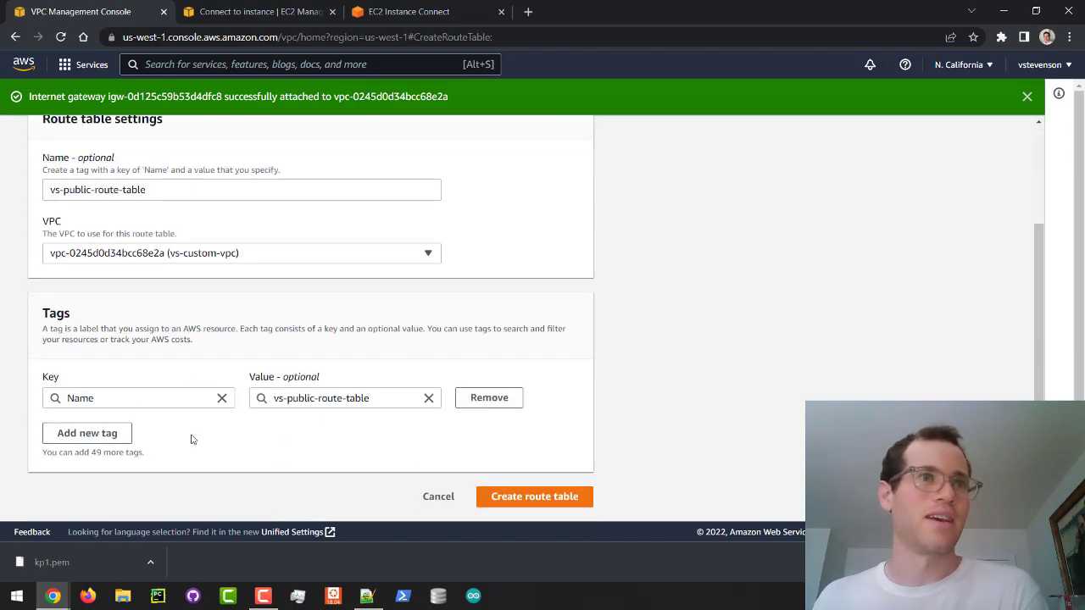
pyautogui.click(509, 497)
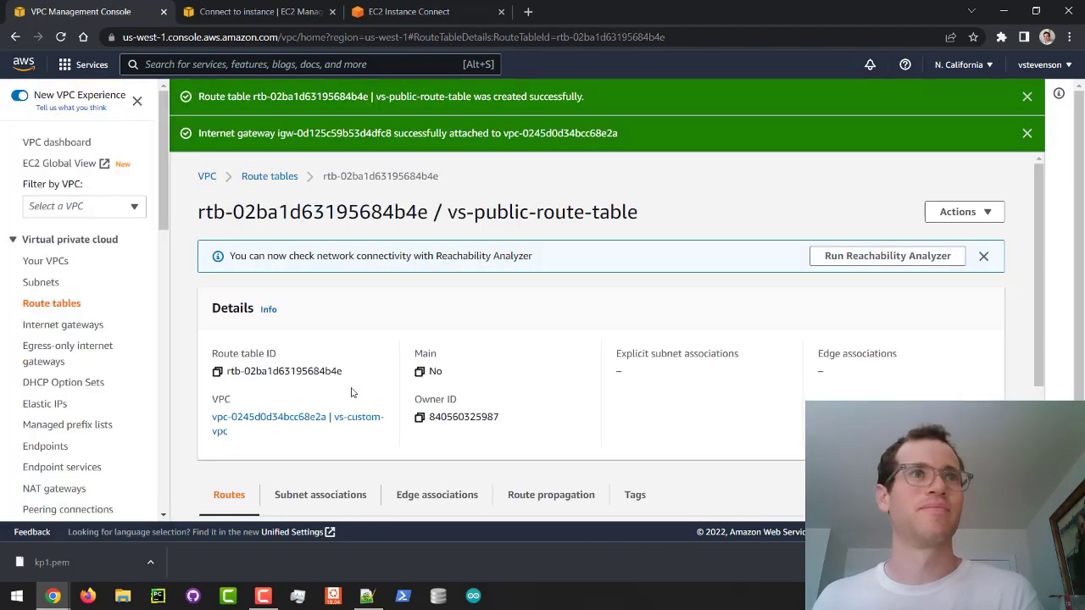
pyautogui.scroll(-3, 351, 392)
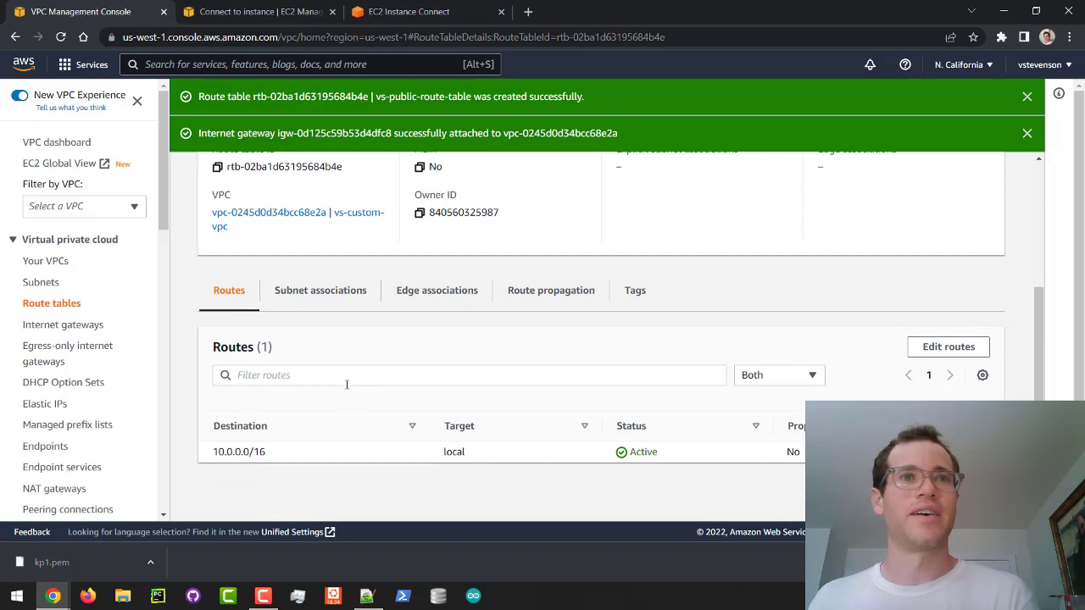
pyautogui.scroll(3, 347, 384)
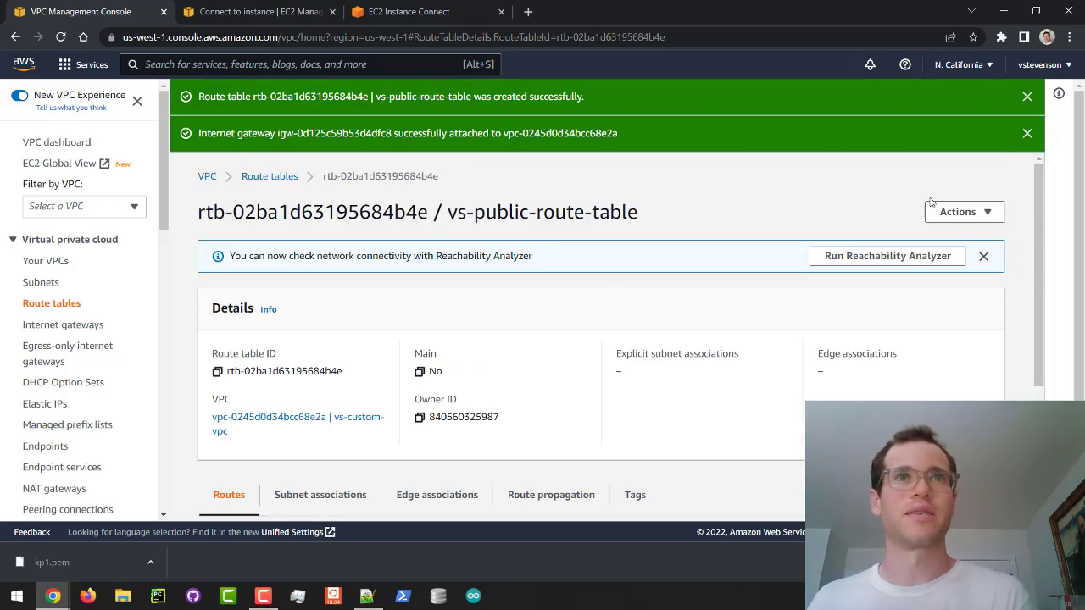
# Create a second route table named vs-private-route-table in vs-custom-vpc.
pyautogui.click(962, 211)
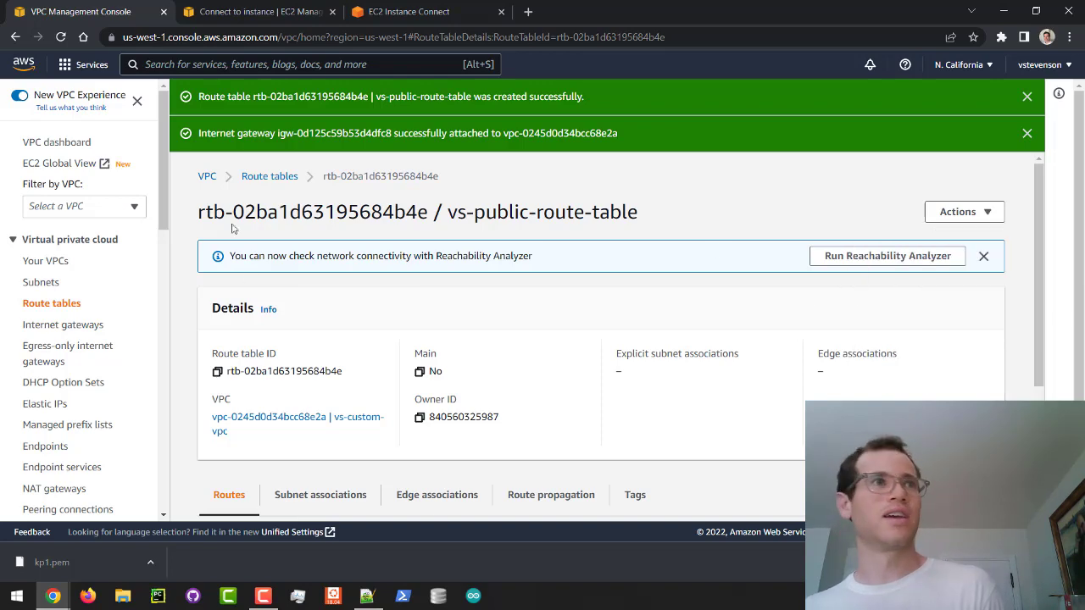
pyautogui.click(254, 177)
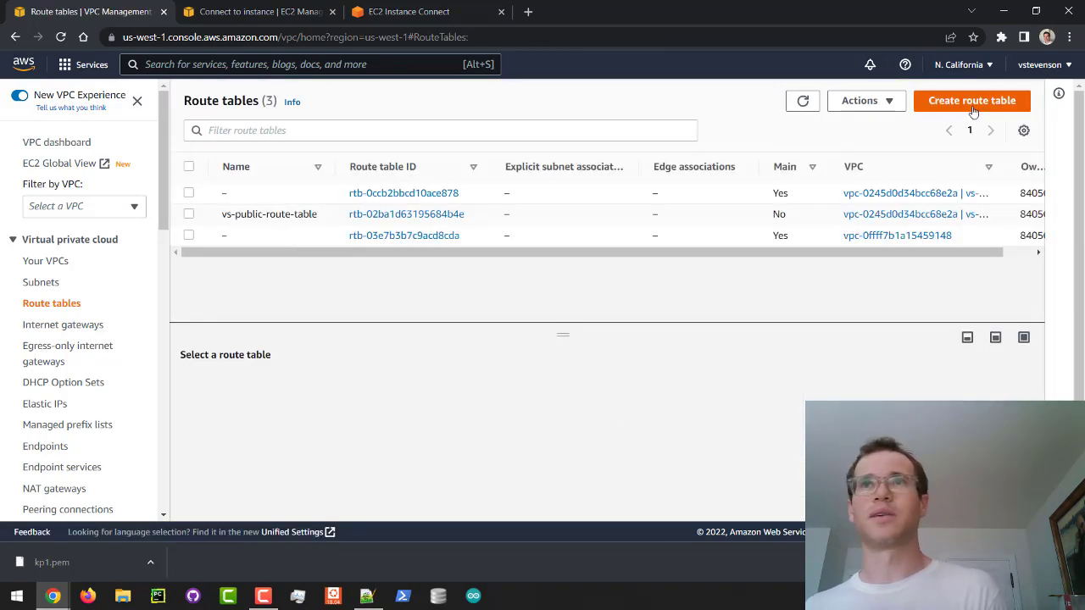
pyautogui.click(972, 103)
pyautogui.hotkey('ctrl', 'v')
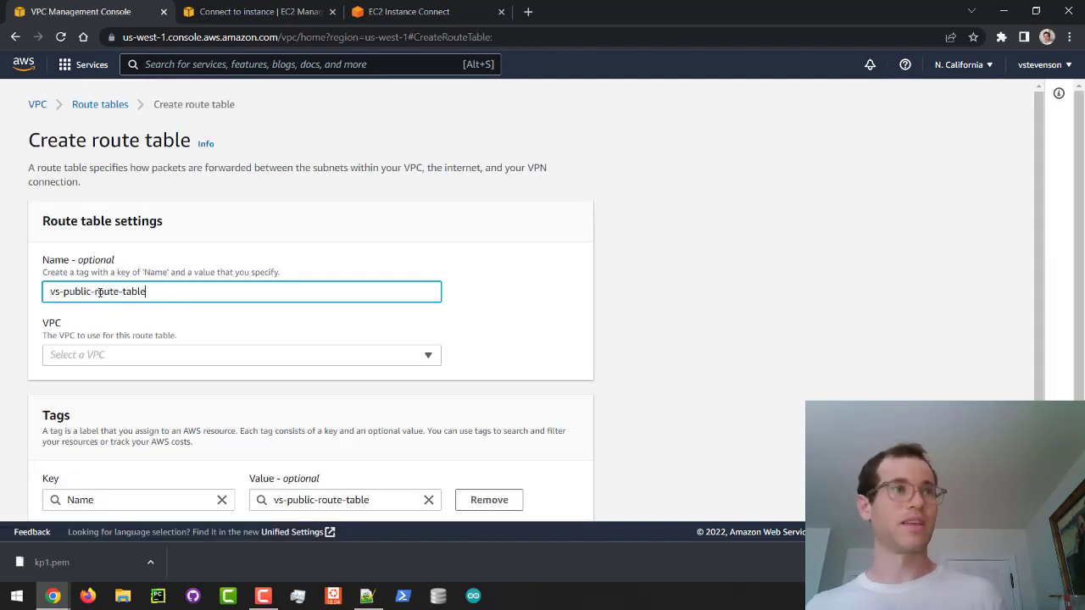
pyautogui.doubleClick(65, 295)
pyautogui.write('private')
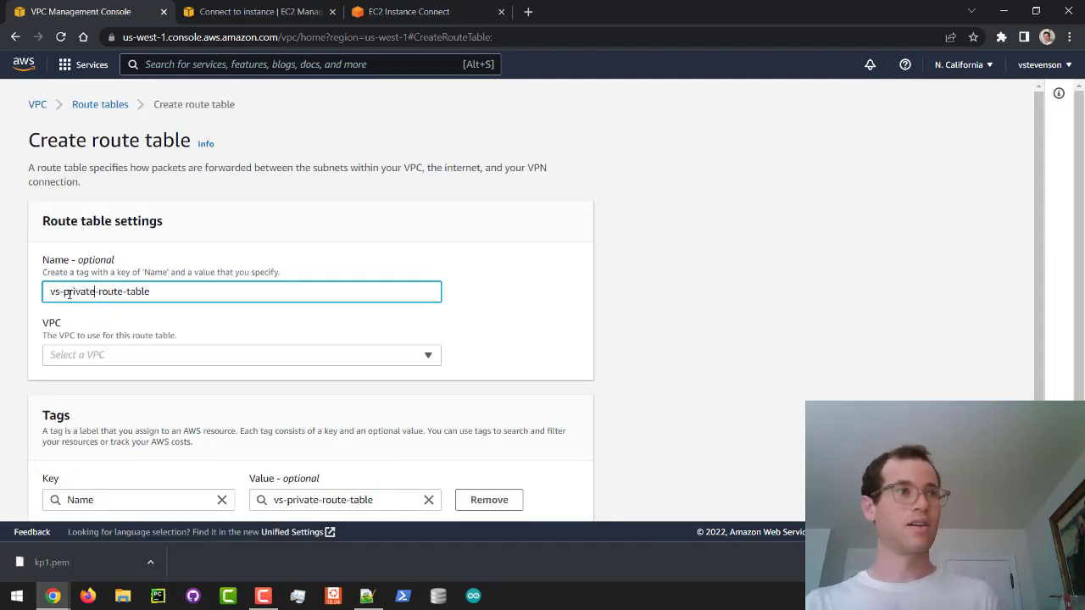
pyautogui.scroll(-2, 96, 350)
pyautogui.click(137, 254)
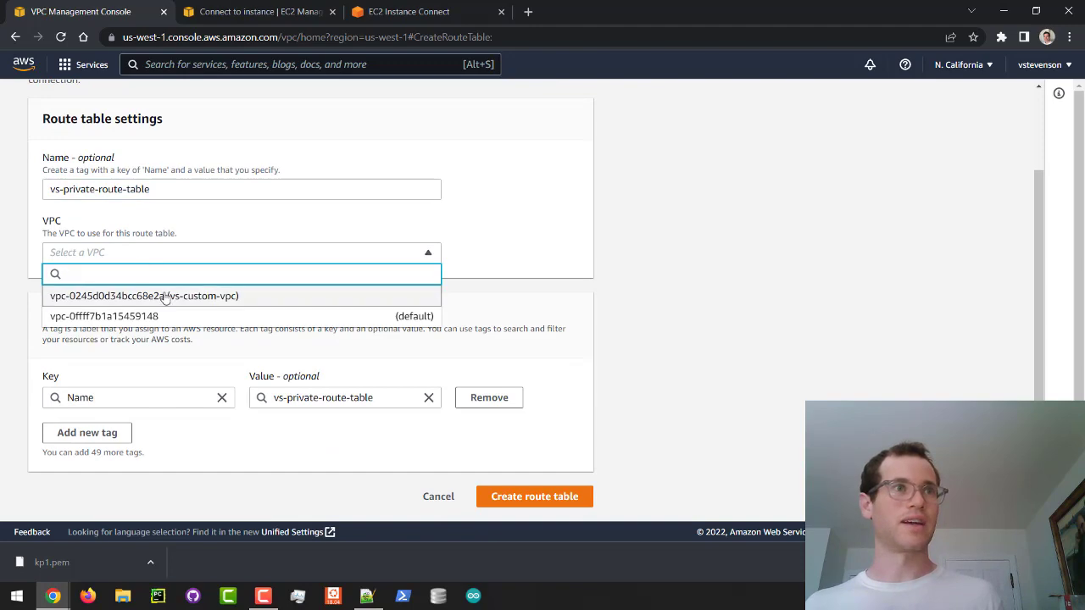
pyautogui.click(154, 292)
pyautogui.click(551, 498)
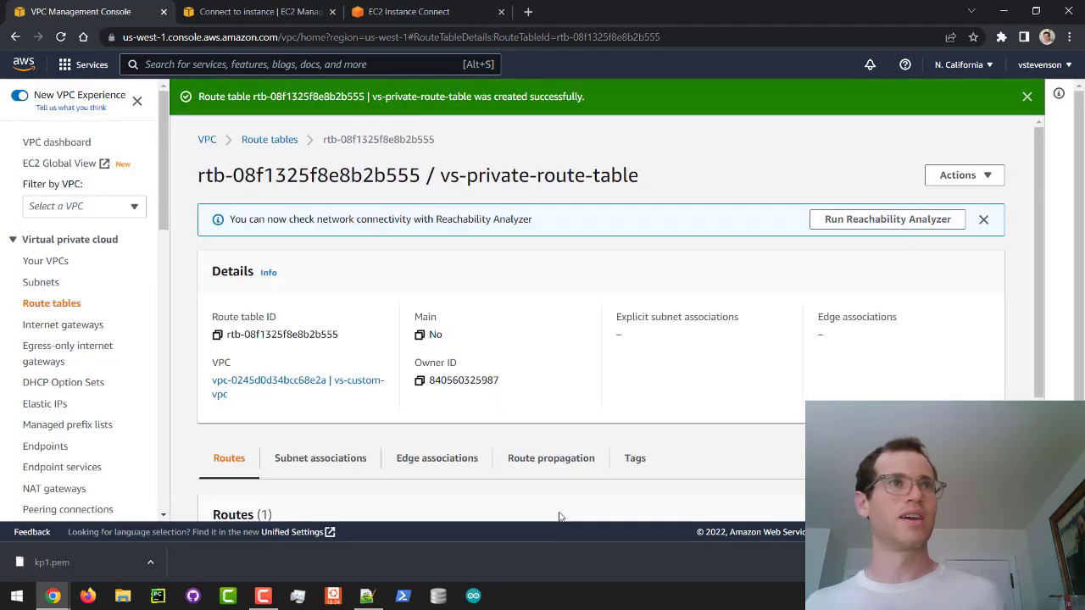
pyautogui.scroll(-3, 373, 469)
pyautogui.scroll(3, 994, 303)
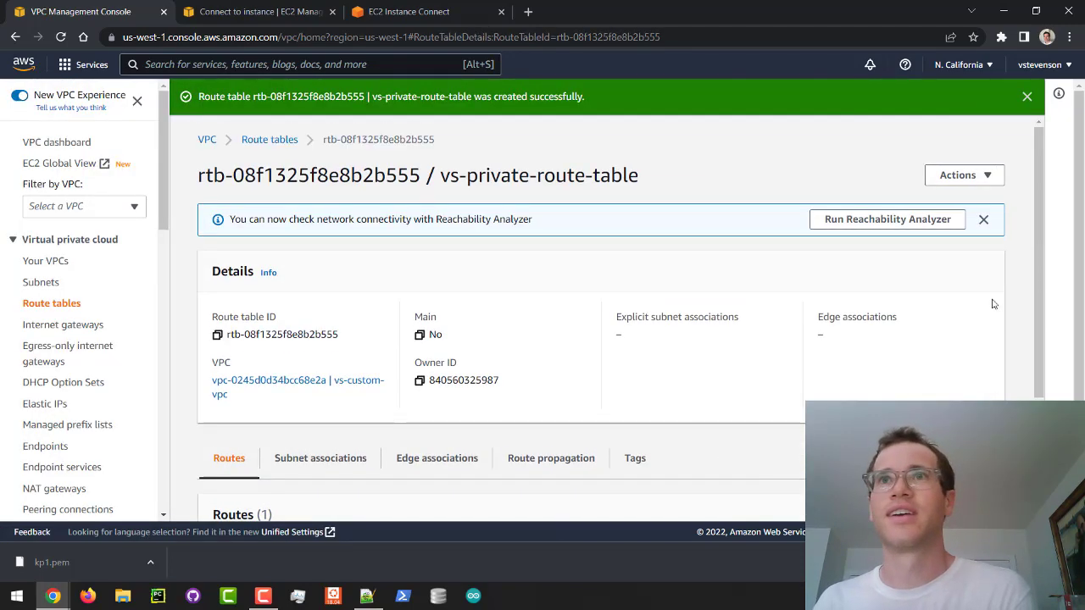
# Open vs-public-route-table from the route table list, start editing its routes and add a route with destination 0.0.0.0/0.
pyautogui.click(257, 142)
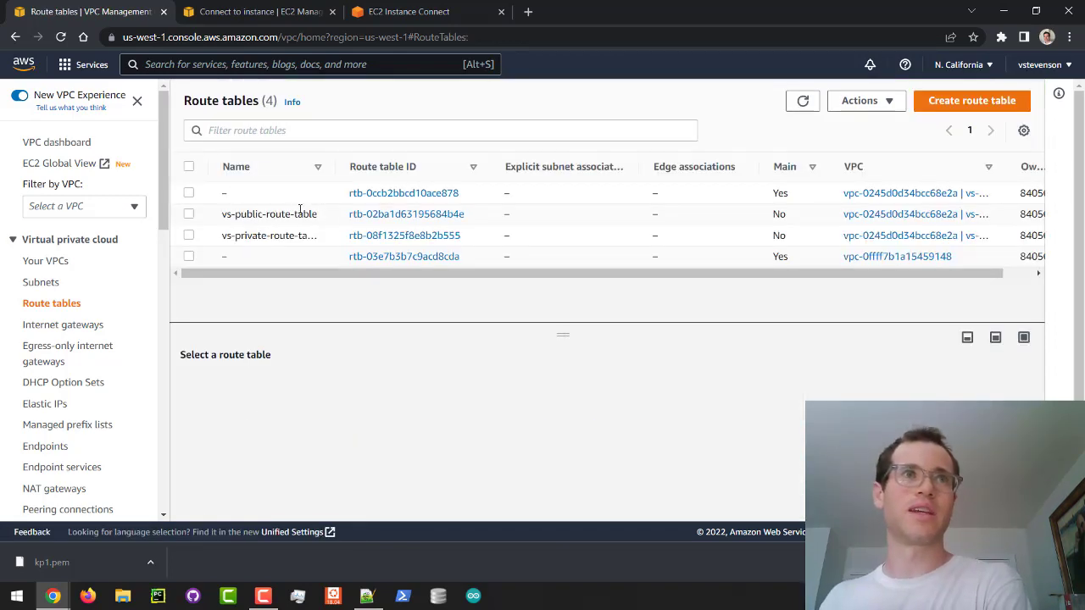
pyautogui.click(419, 214)
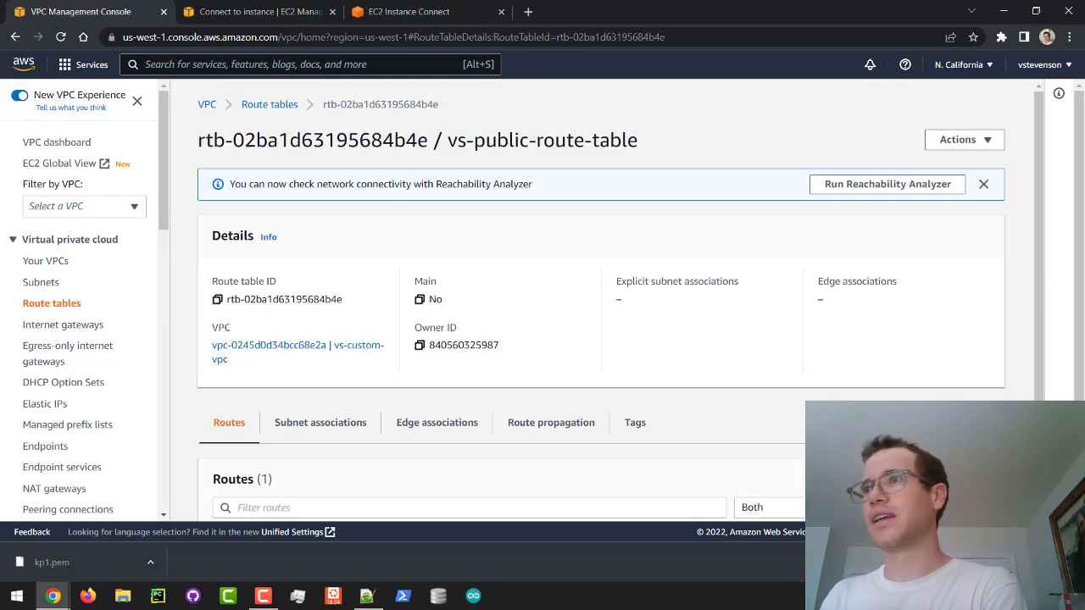
pyautogui.scroll(-2, 323, 365)
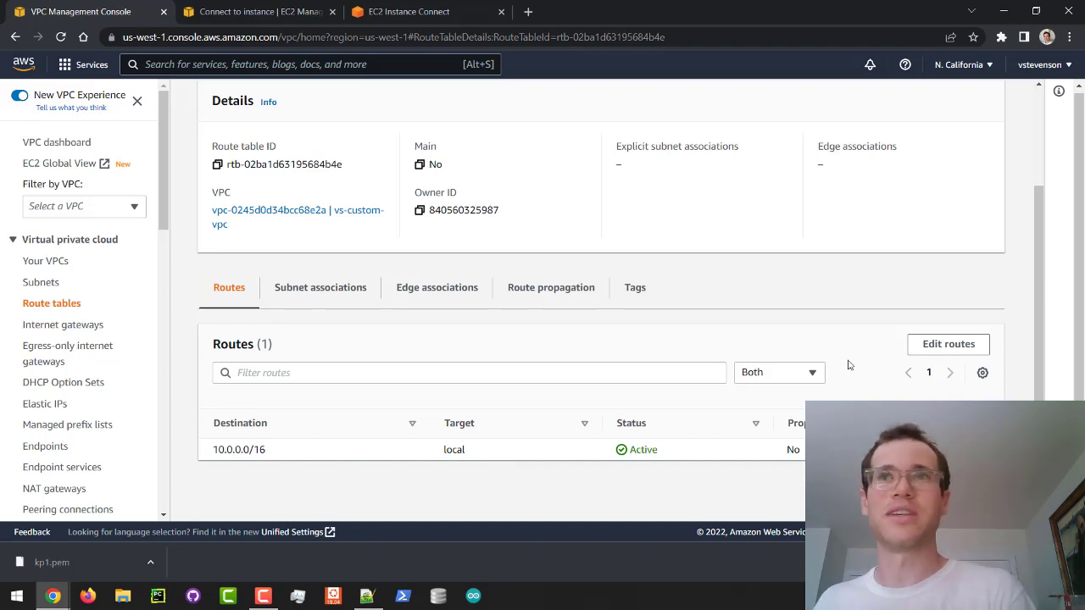
pyautogui.click(915, 354)
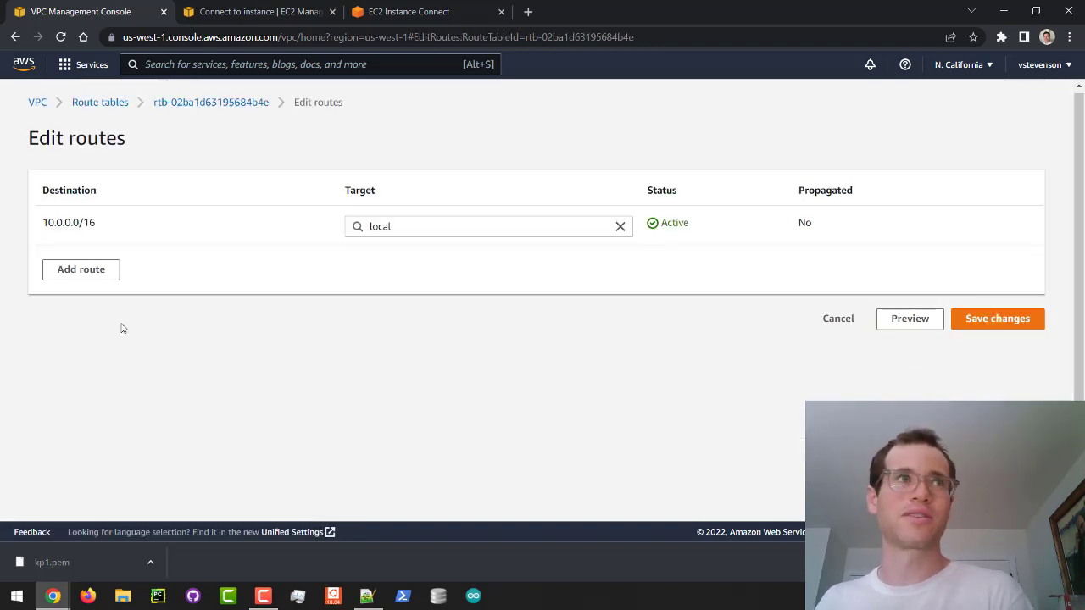
pyautogui.click(106, 273)
pyautogui.click(98, 268)
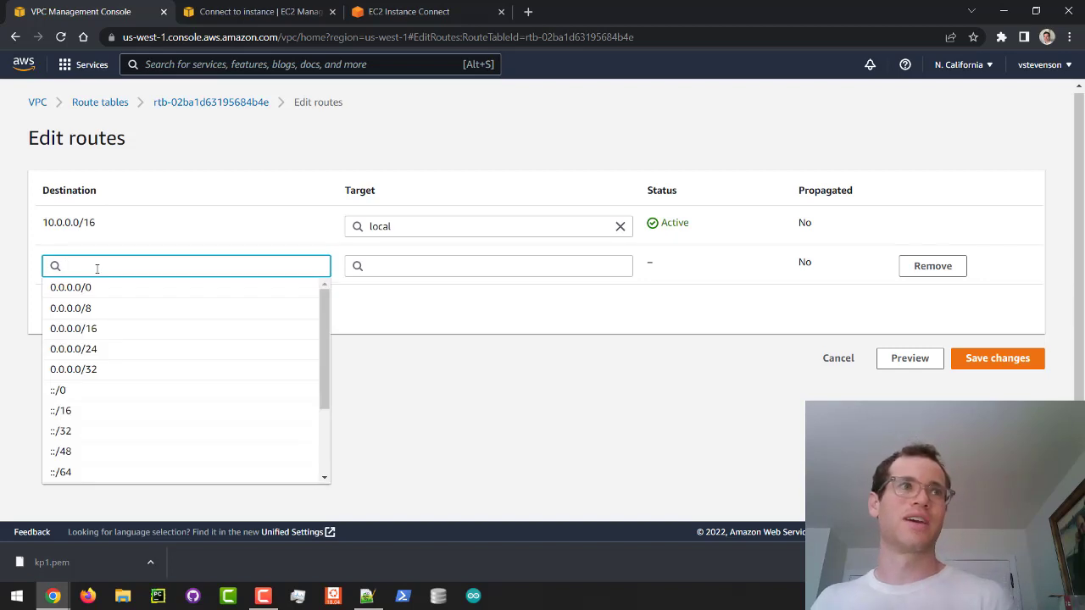
pyautogui.click(108, 288)
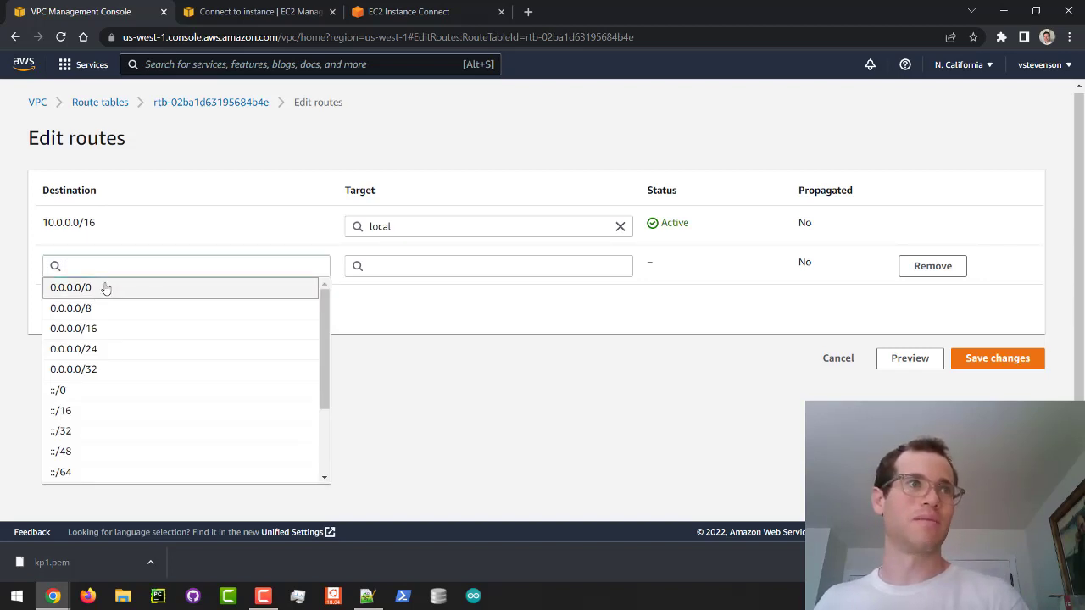
# Set the 0.0.0.0/0 route's target to the vs-igw internet gateway and save the route changes.
pyautogui.click(382, 268)
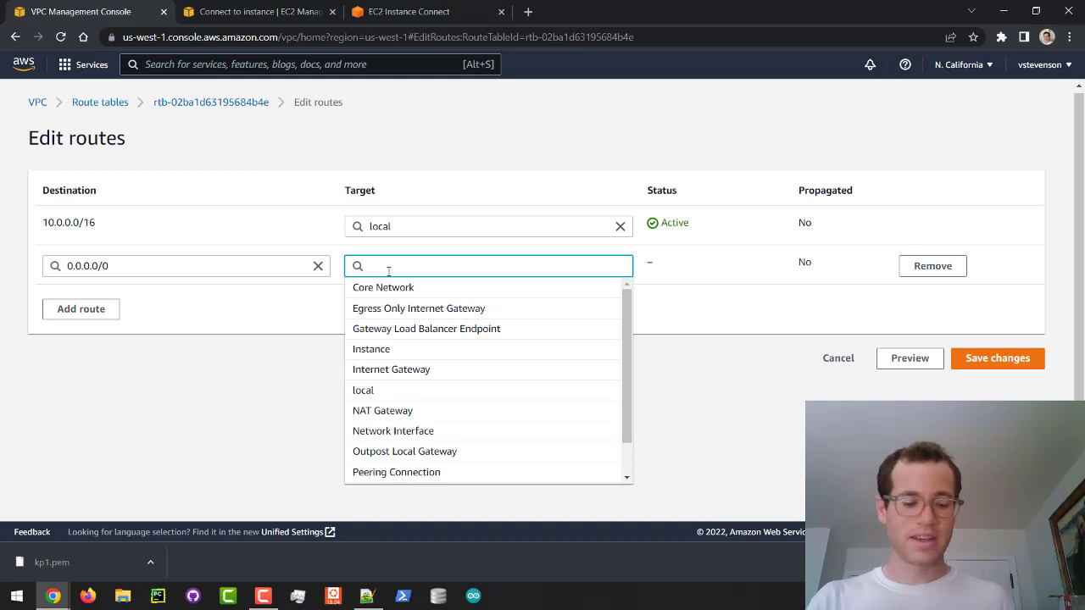
pyautogui.write('ami')
pyautogui.press('BackSpace')
pyautogui.press('BackSpace')
pyautogui.press('BackSpace')
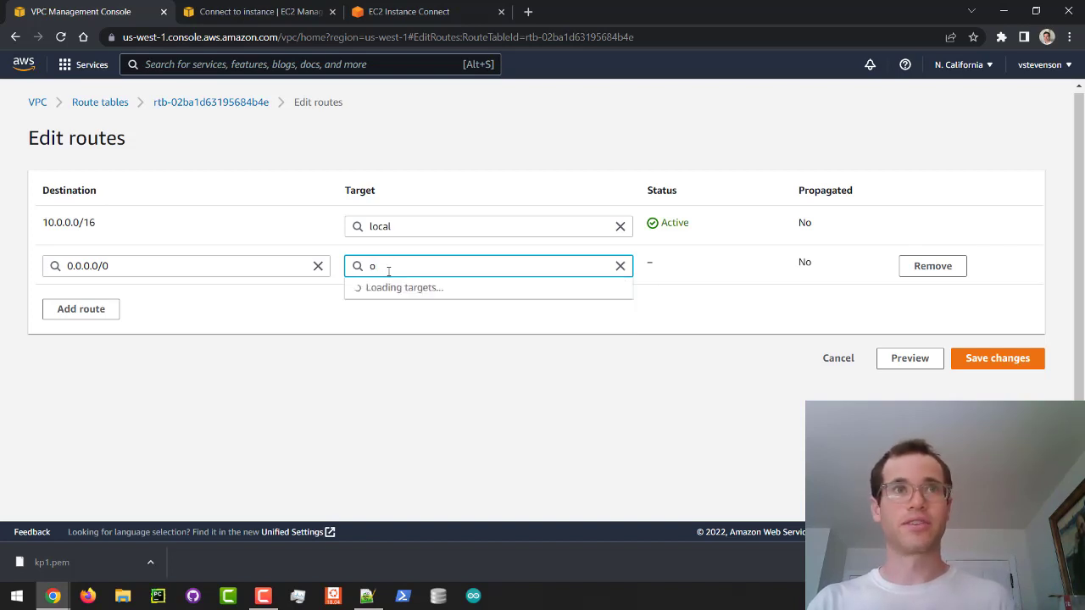
pyautogui.write('inter')
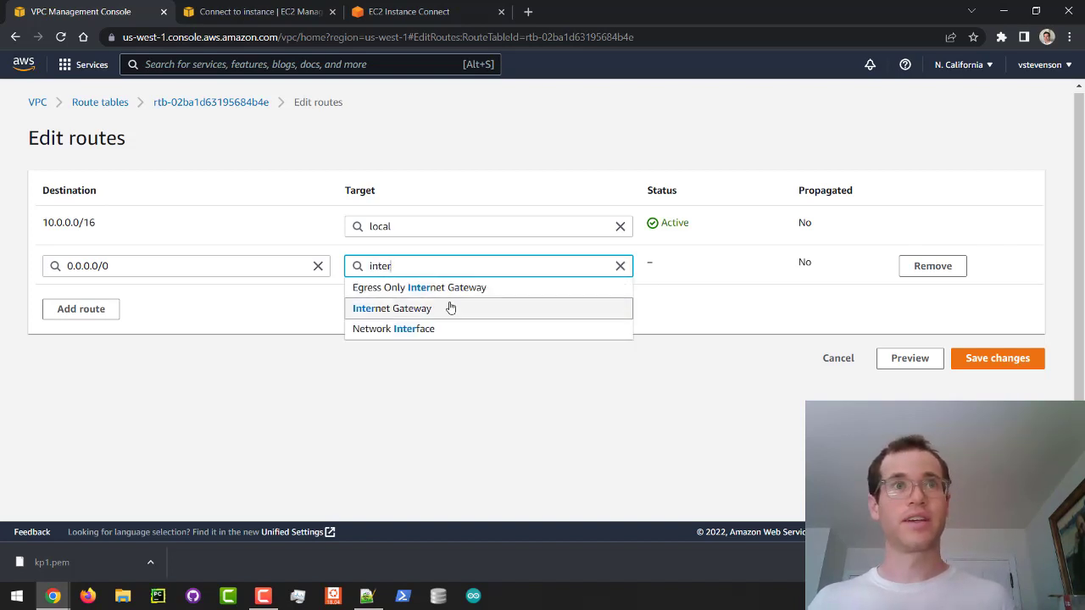
pyautogui.click(448, 308)
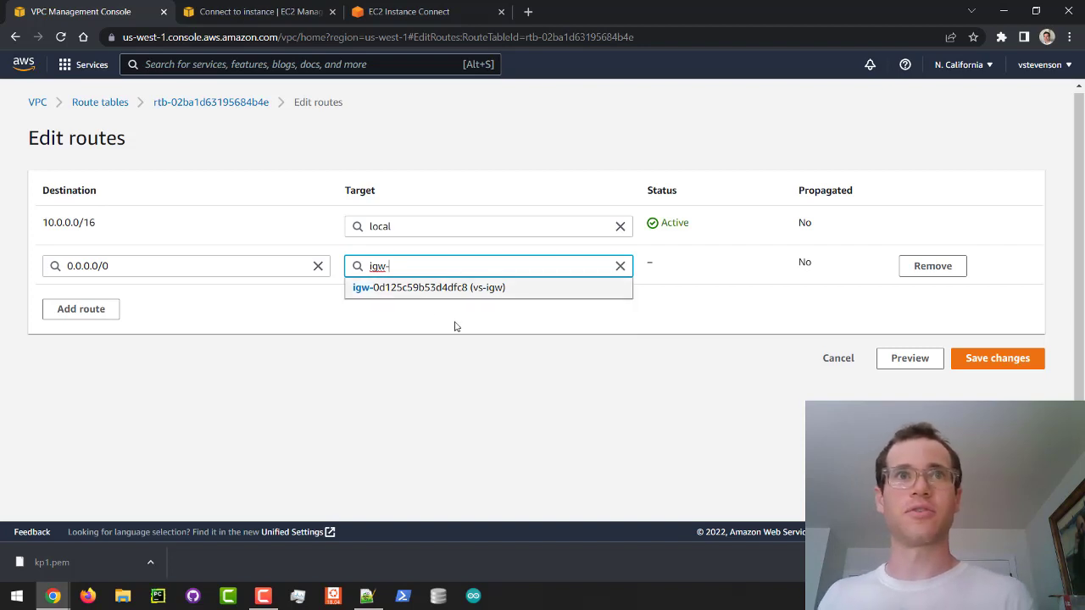
pyautogui.click(497, 288)
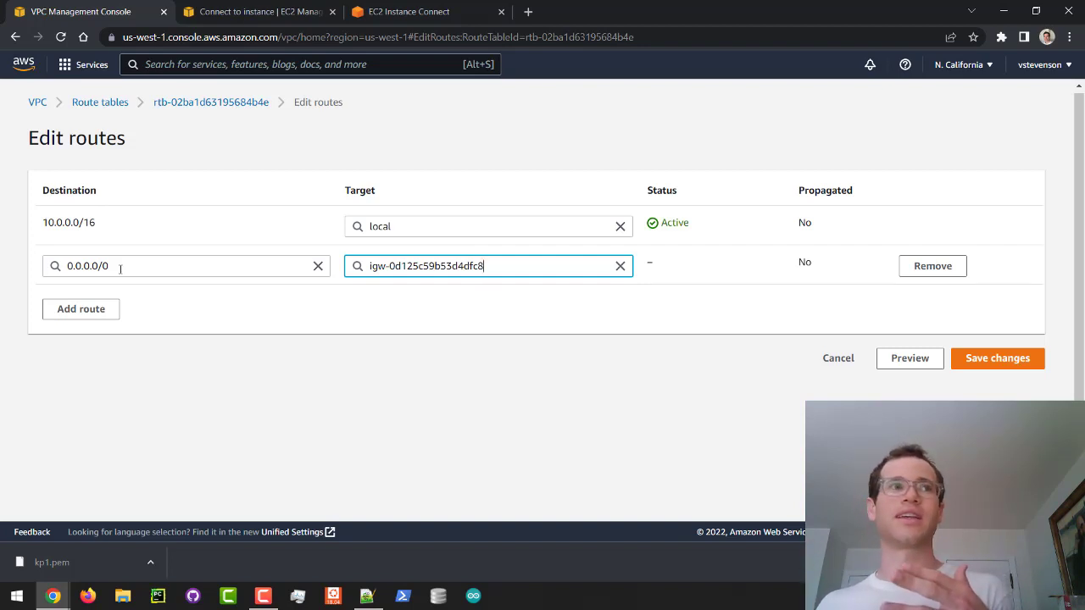
pyautogui.moveTo(120, 269); pyautogui.dragTo(9, 271)
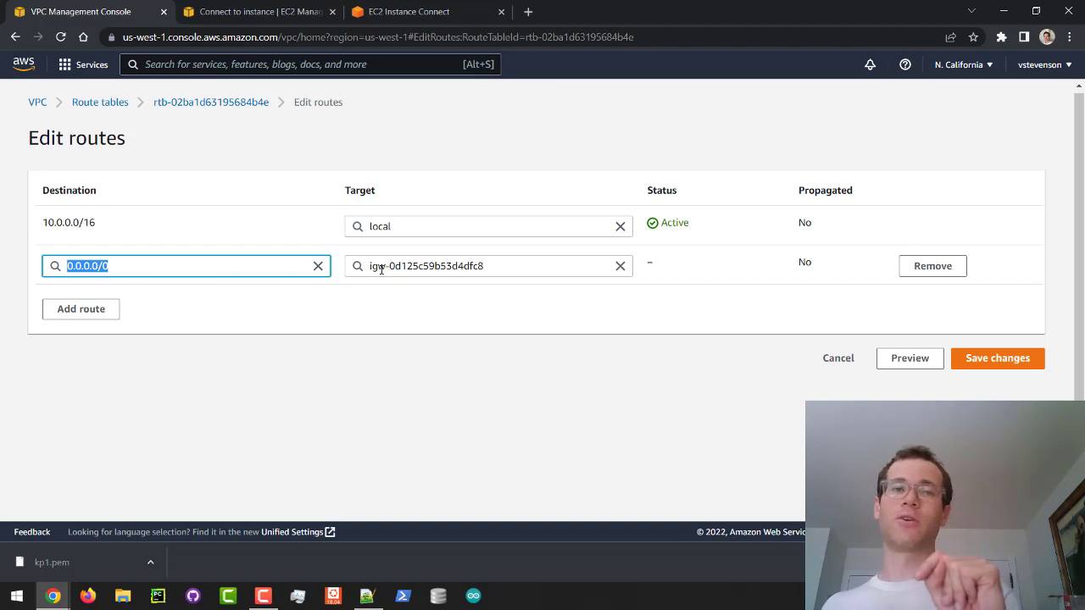
pyautogui.click(485, 267)
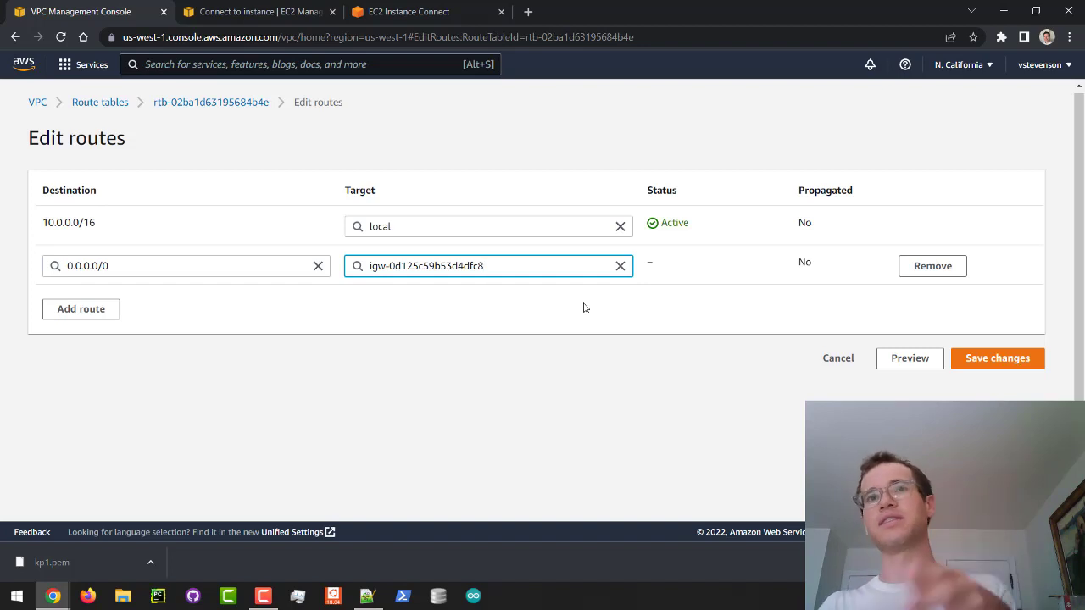
pyautogui.click(981, 365)
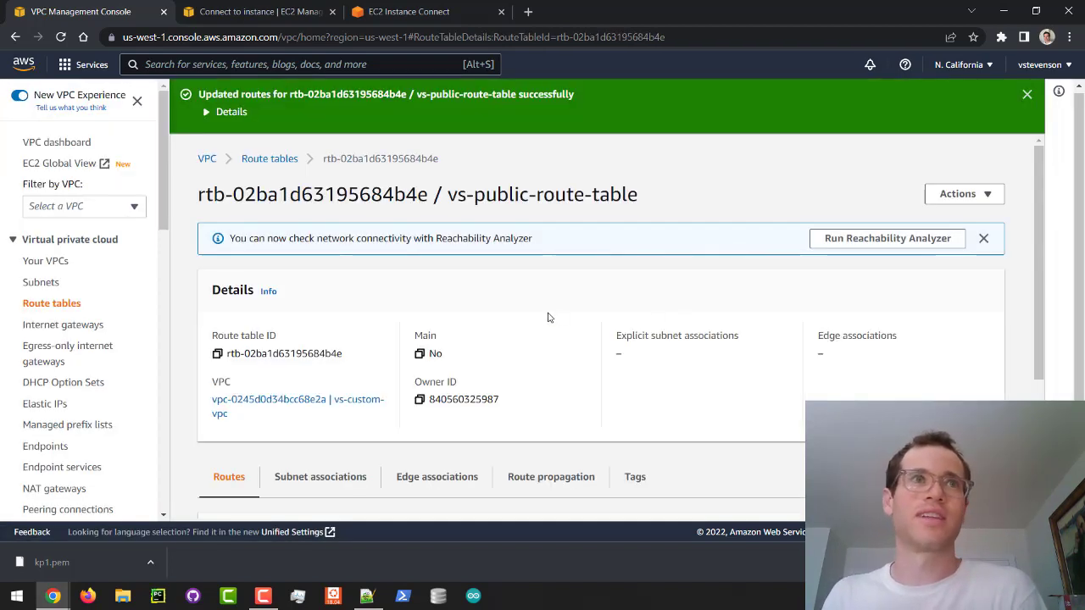
# Examine the destinations and targets of the routes in vs-public-route-table.
pyautogui.scroll(-2, 453, 312)
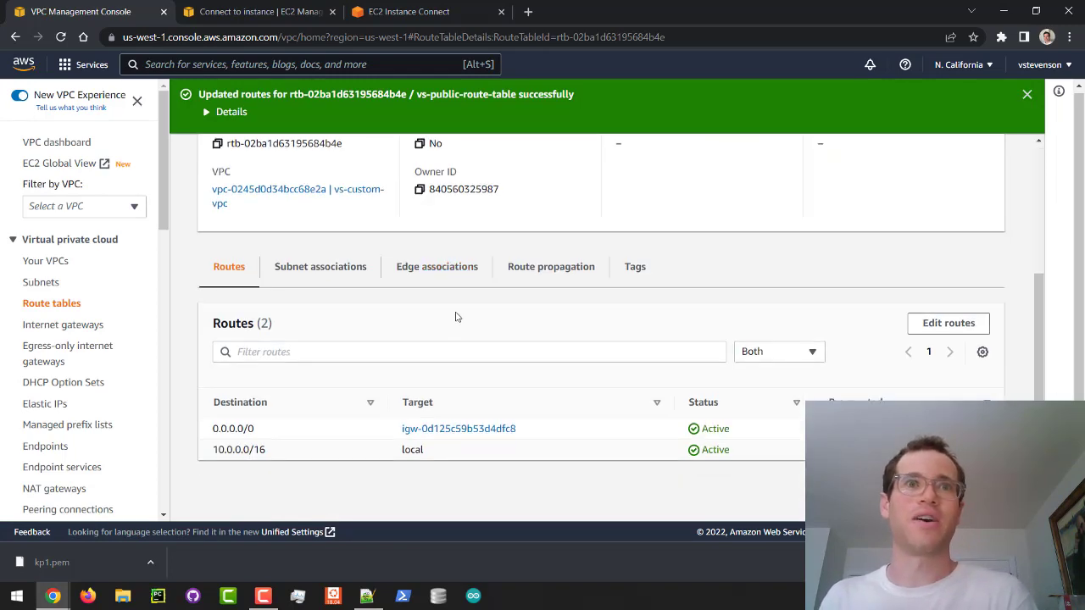
pyautogui.scroll(2, 455, 317)
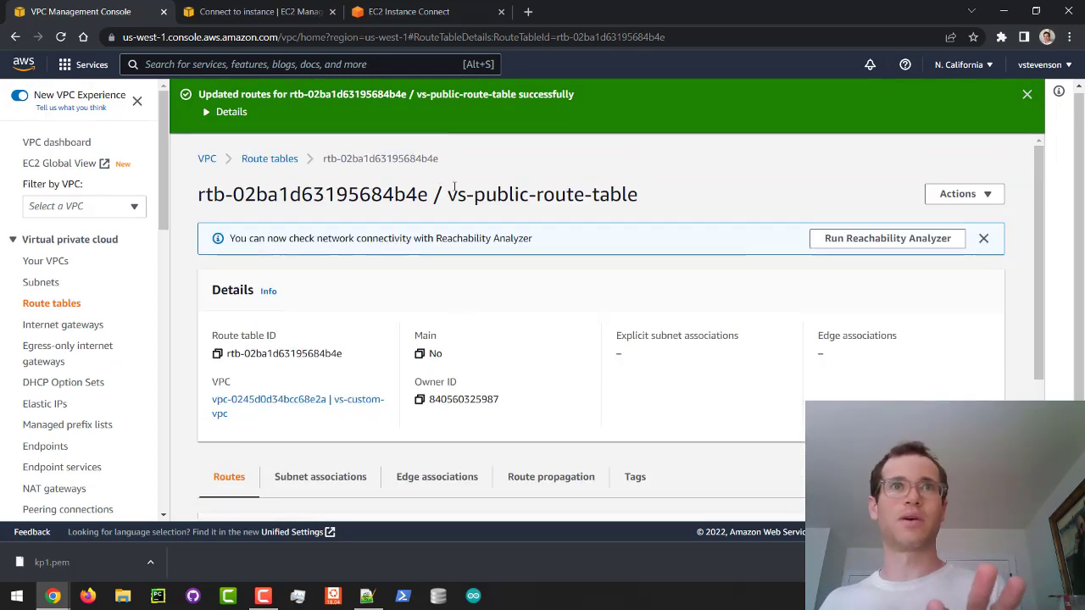
pyautogui.moveTo(454, 187); pyautogui.dragTo(655, 191)
pyautogui.click(654, 190)
pyautogui.scroll(-2, 685, 223)
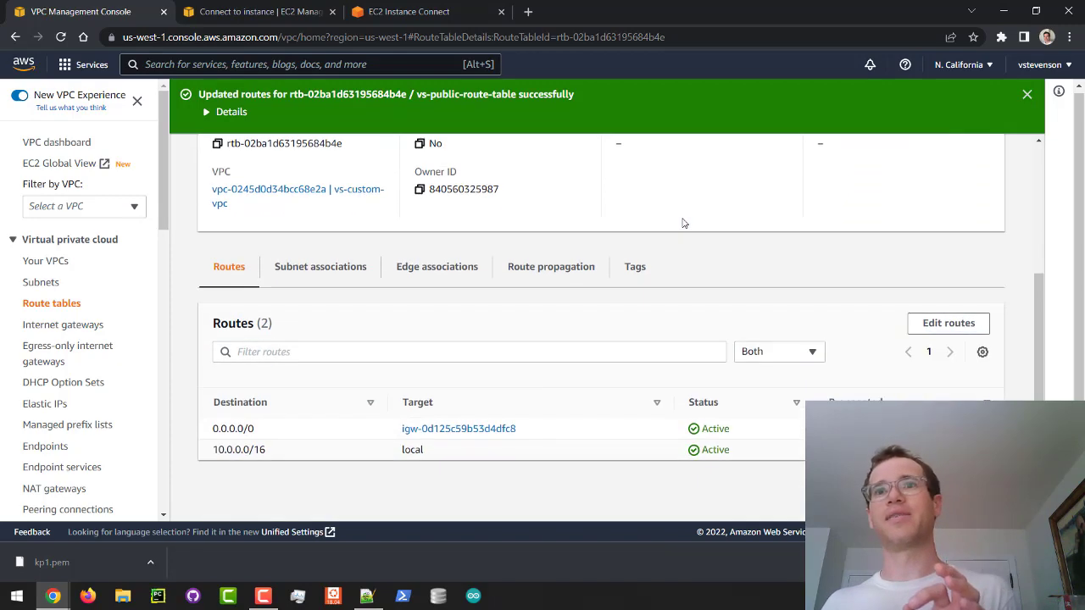
pyautogui.scroll(2, 684, 223)
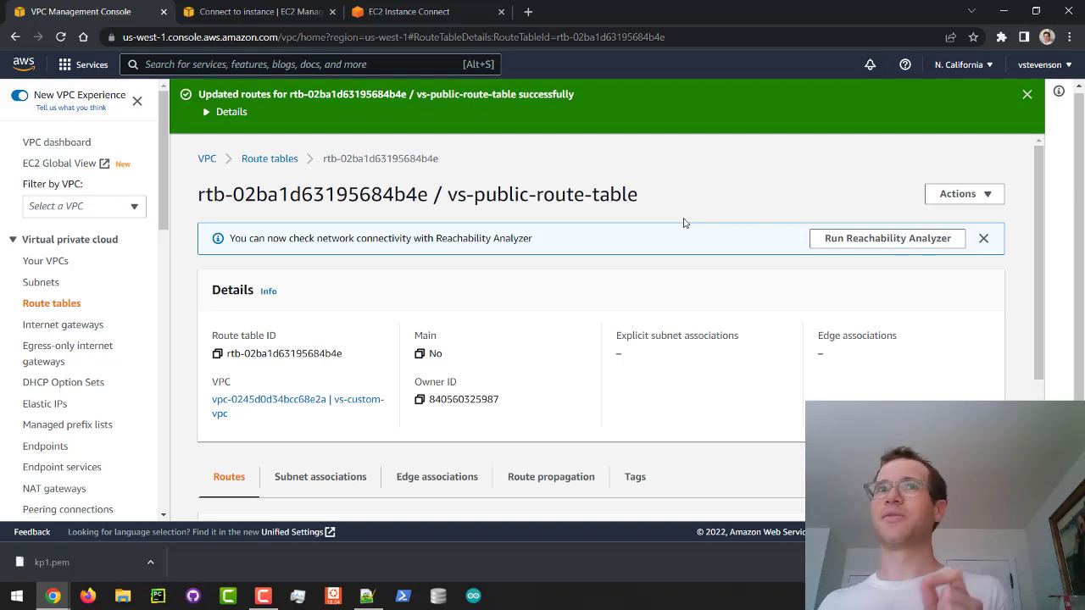
pyautogui.scroll(-2, 685, 222)
pyautogui.doubleClick(222, 456)
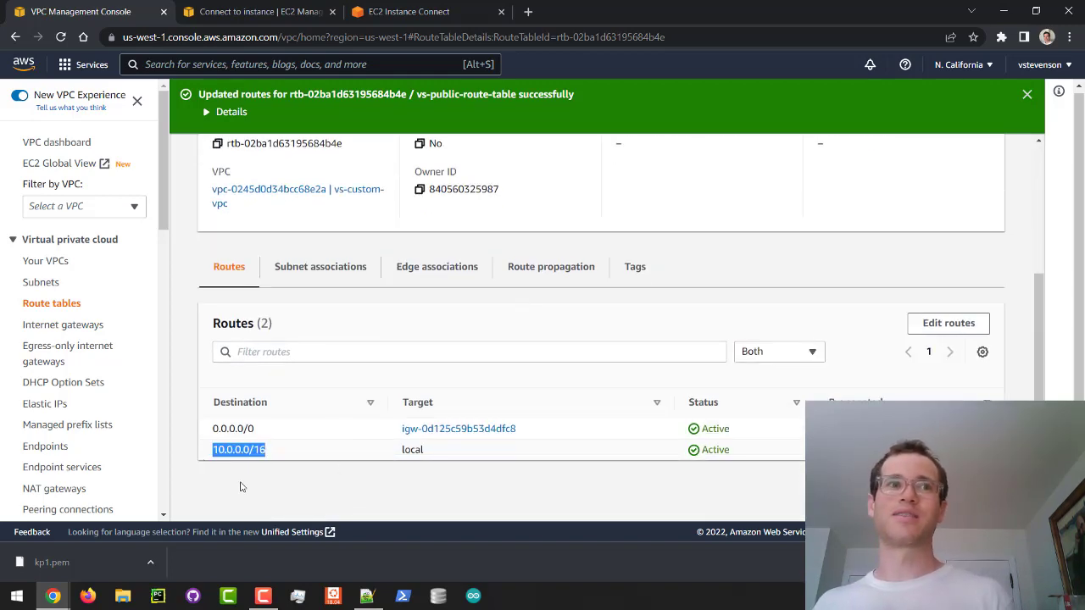
pyautogui.click(244, 488)
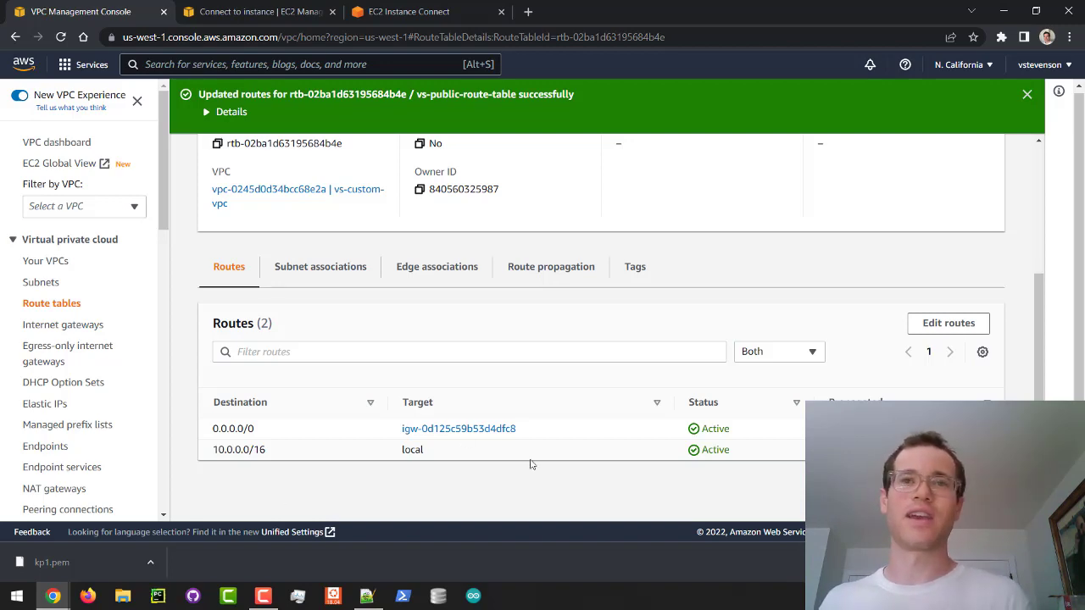
pyautogui.scroll(2, 531, 464)
pyautogui.scroll(-2, 531, 465)
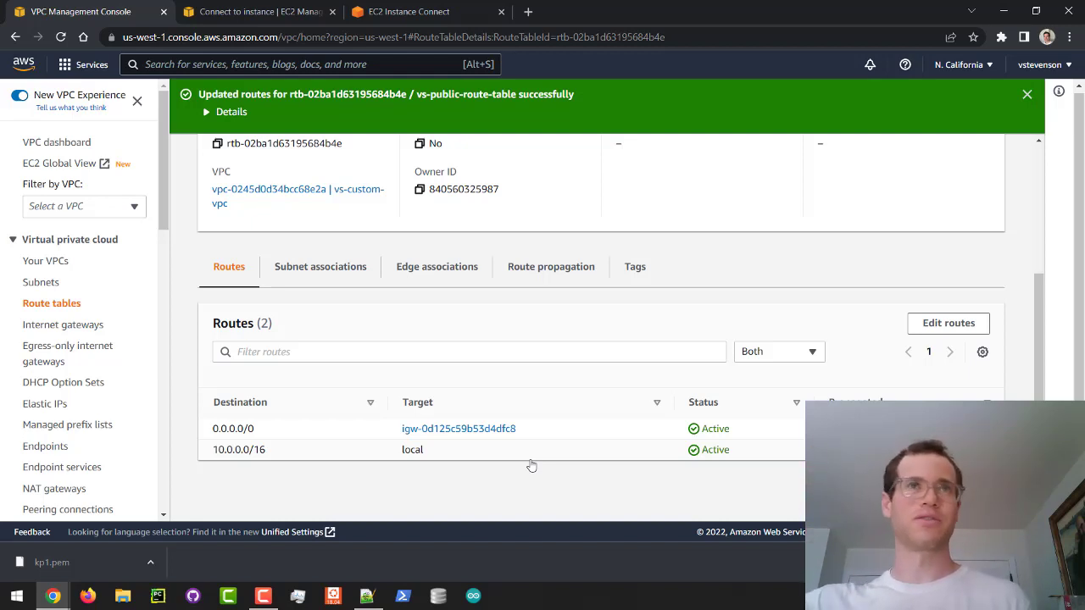
pyautogui.scroll(3, 523, 440)
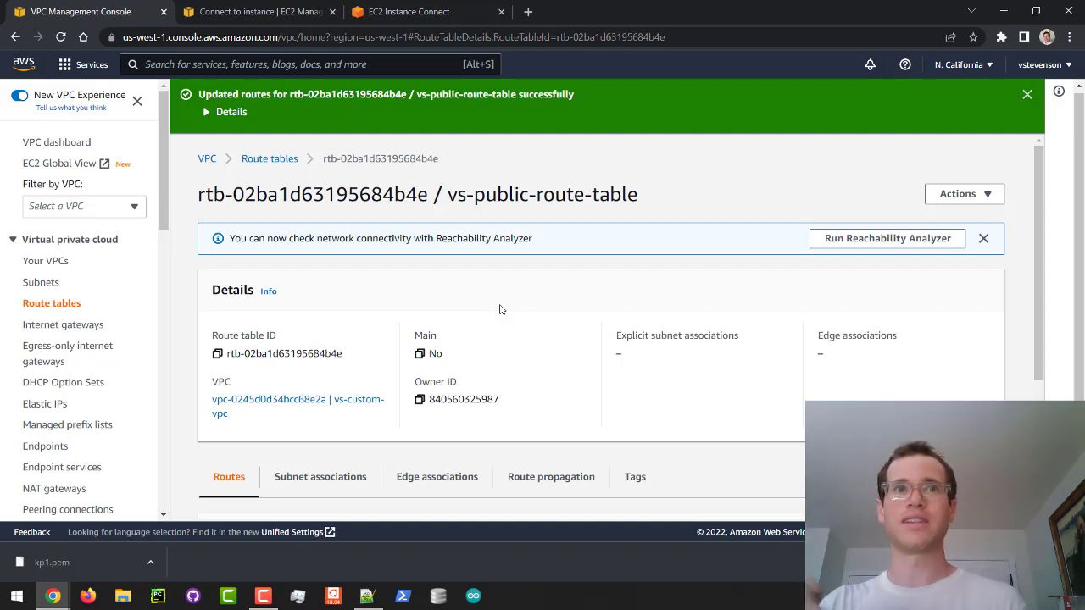
# Close the failed EC2 Instance Connect session and retry connecting to vs-public-instance from its connection page.
pyautogui.click(407, 12)
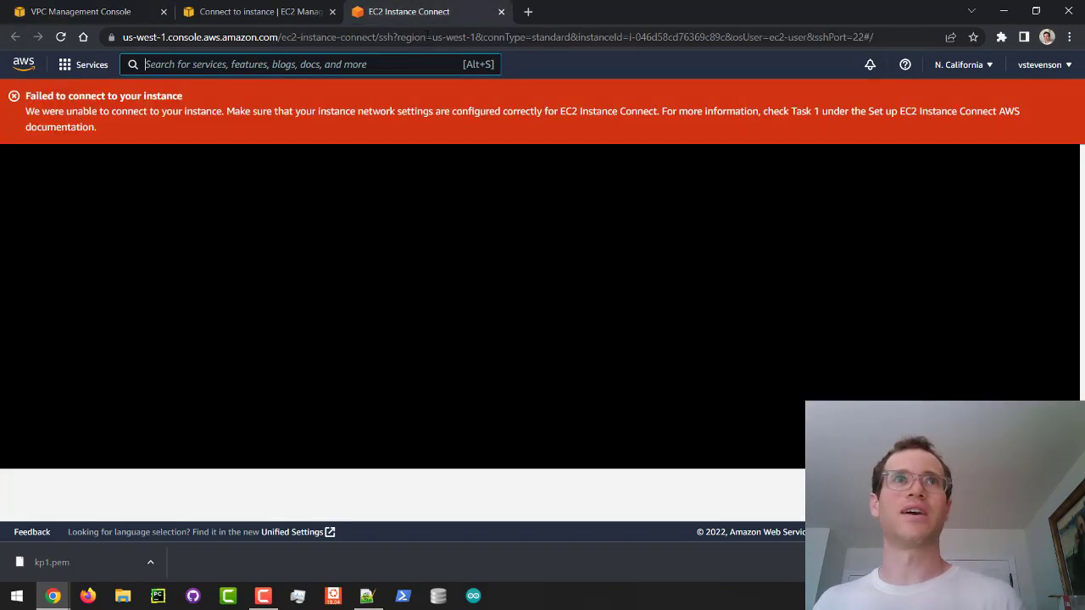
pyautogui.middleClick(426, 17)
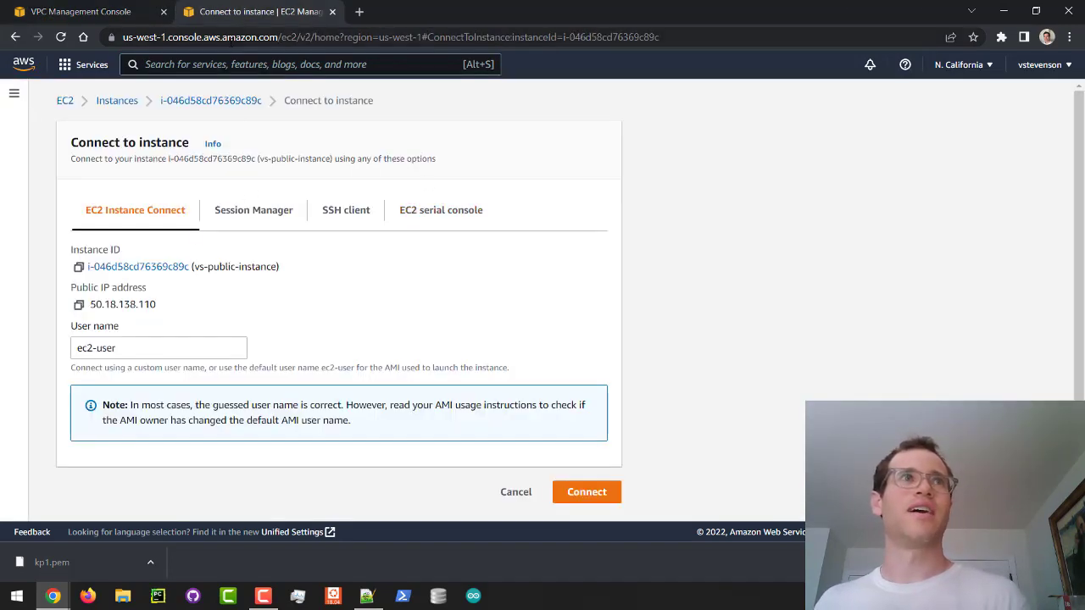
pyautogui.click(605, 497)
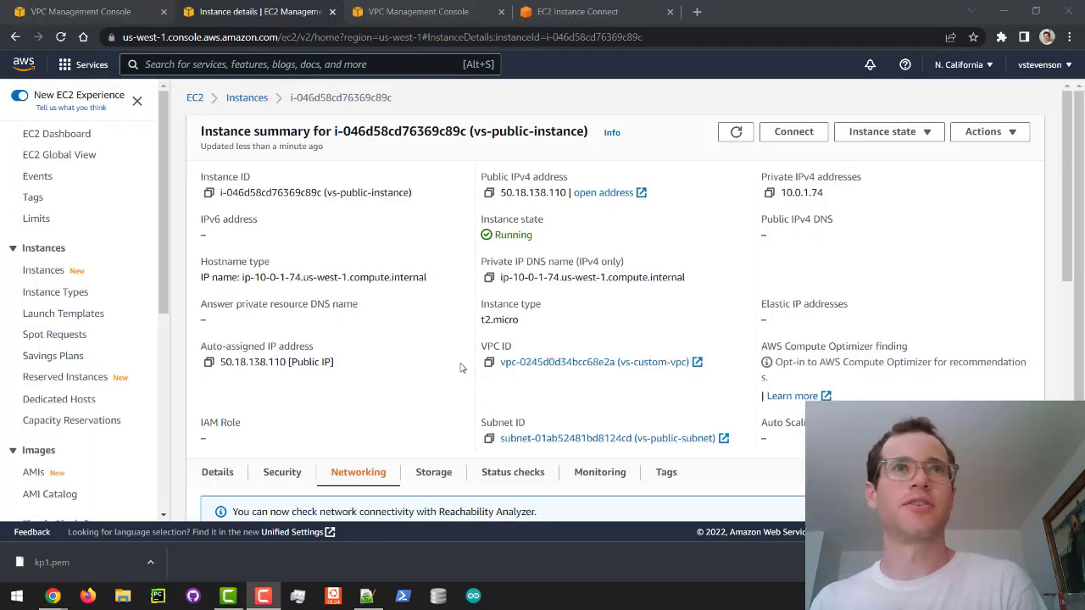
# Check the networking information of vs-public-instance and switch to its general instance details.
pyautogui.scroll(-3, 461, 367)
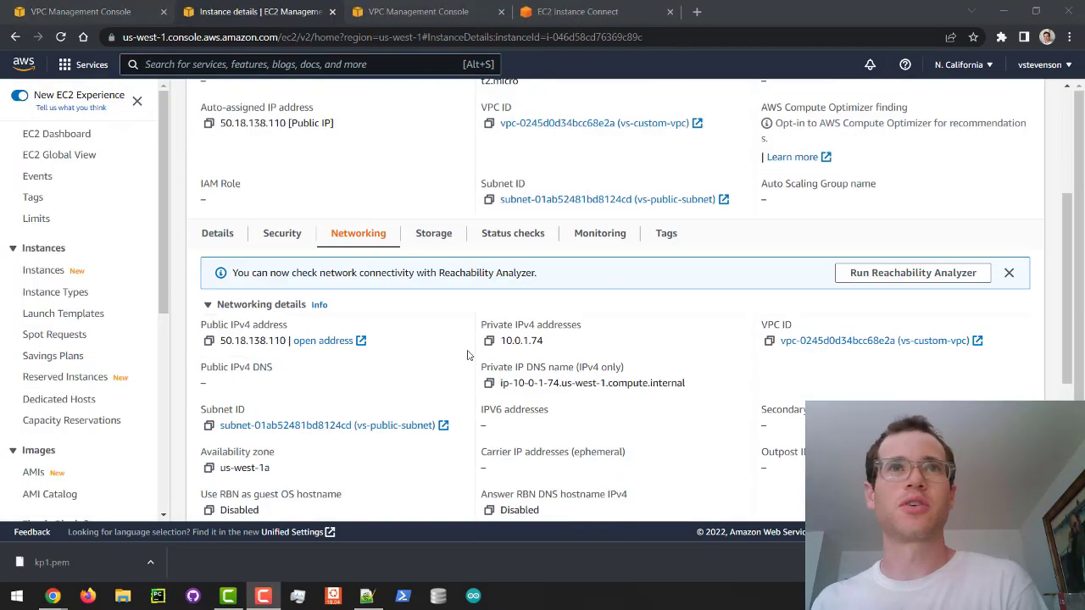
pyautogui.scroll(3, 462, 367)
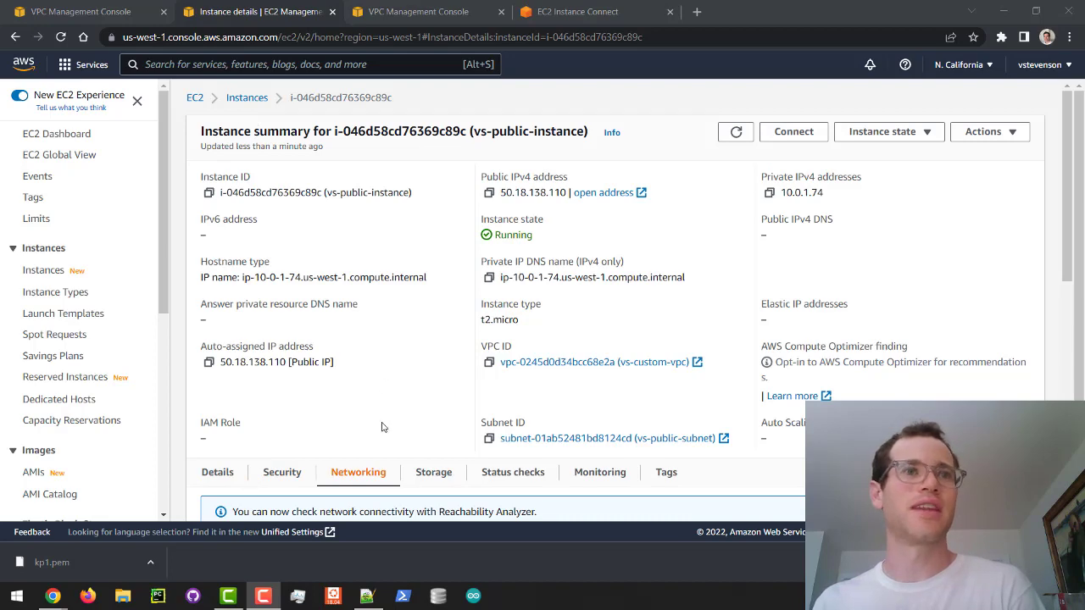
pyautogui.click(228, 474)
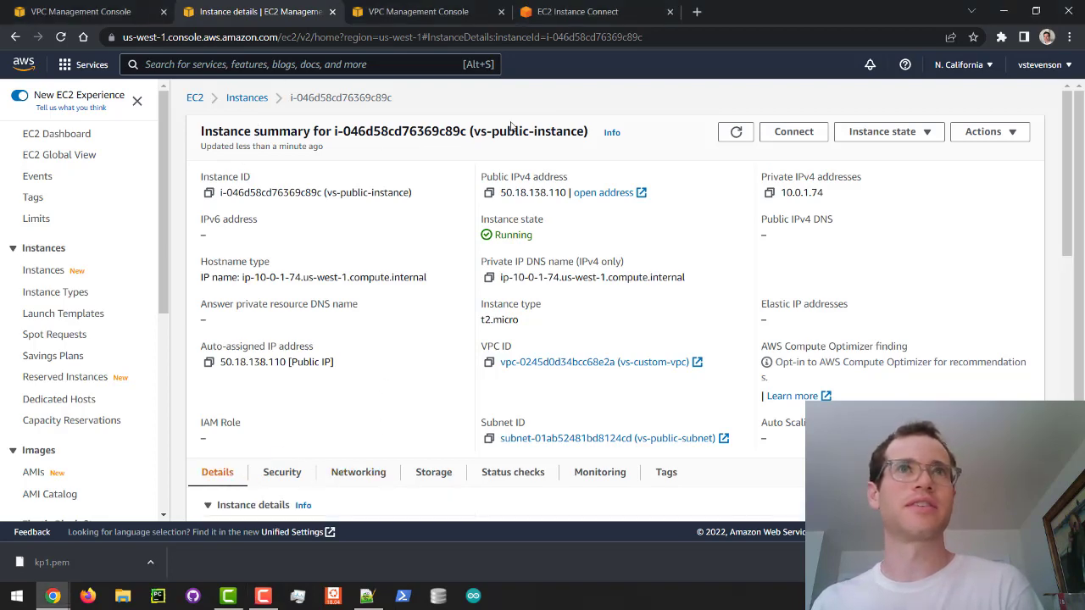
# Open the details of vs-public-subnet from the networking information of vs-public-instance.
pyautogui.moveTo(479, 125); pyautogui.dragTo(644, 128)
pyautogui.click(647, 131)
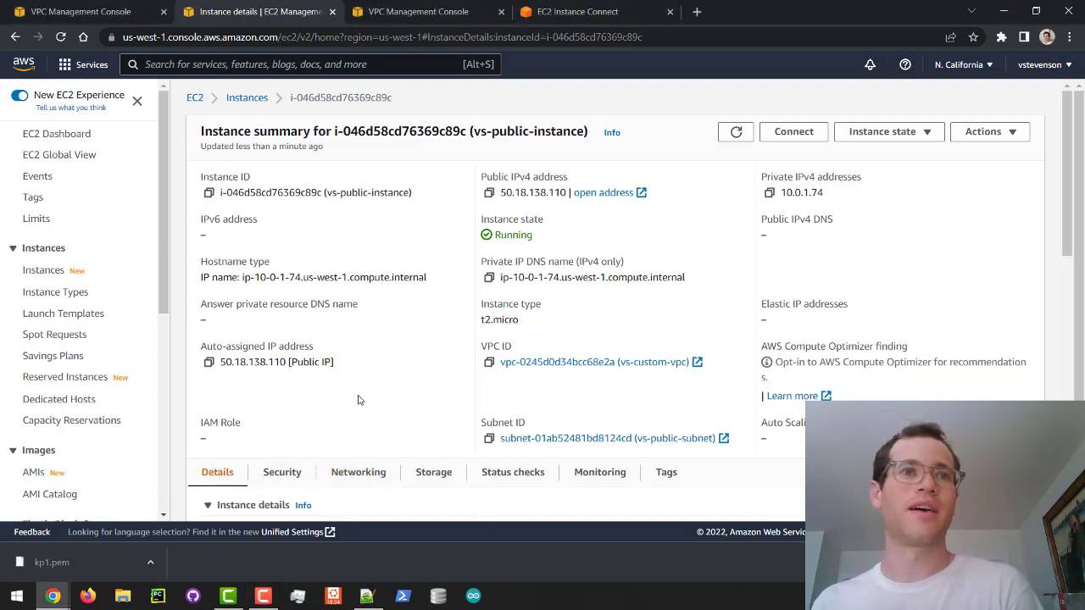
pyautogui.scroll(-3, 358, 399)
pyautogui.click(356, 263)
pyautogui.scroll(-3, 412, 387)
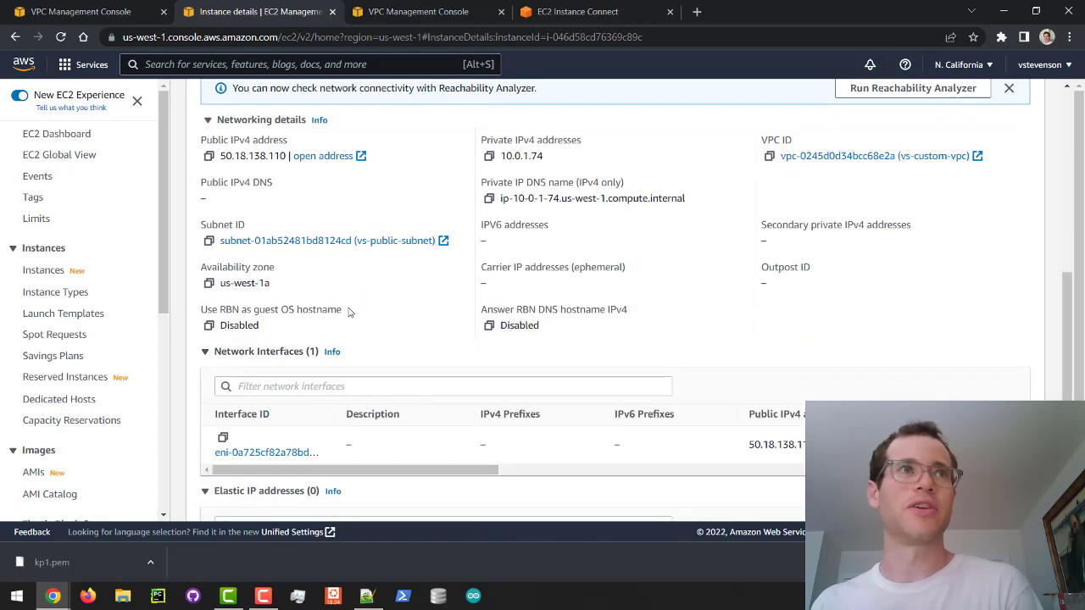
pyautogui.click(369, 240)
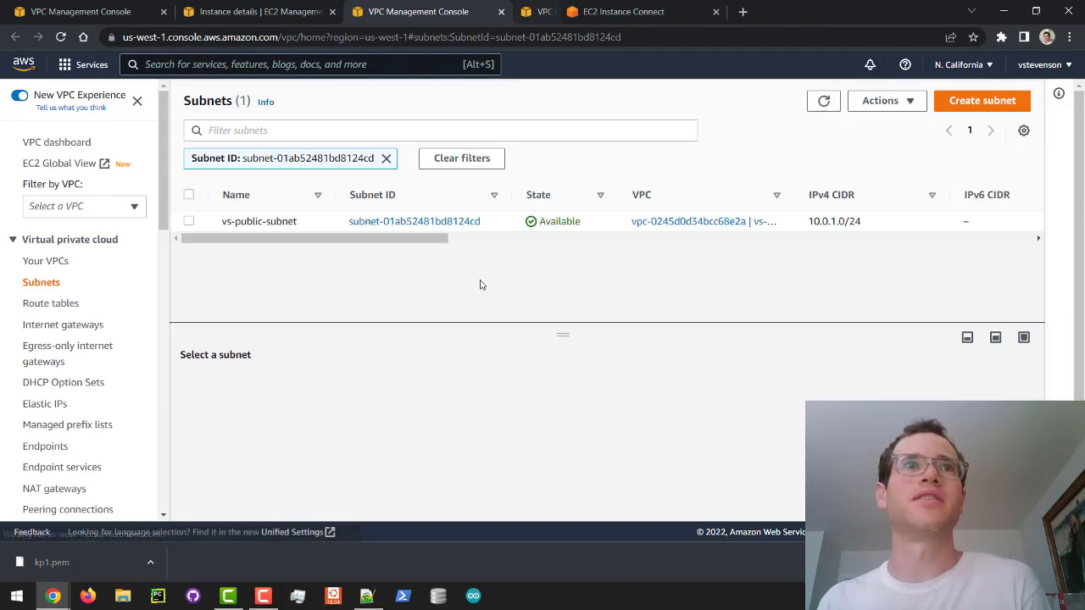
pyautogui.click(351, 222)
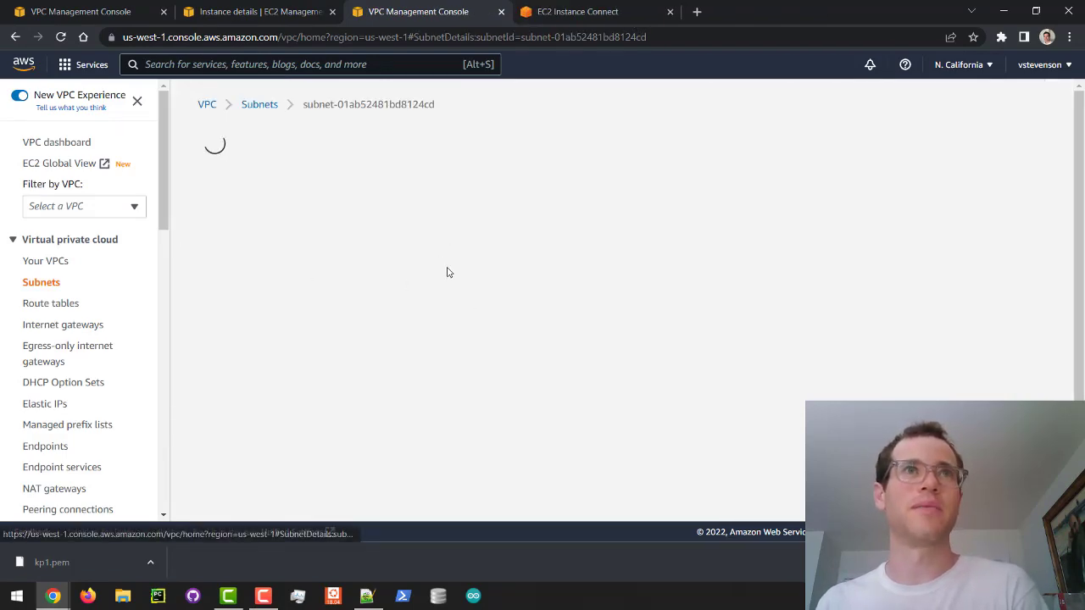
# Examine the route table linked to vs-public-subnet, checking its route destinations and targets.
pyautogui.scroll(-5, 339, 322)
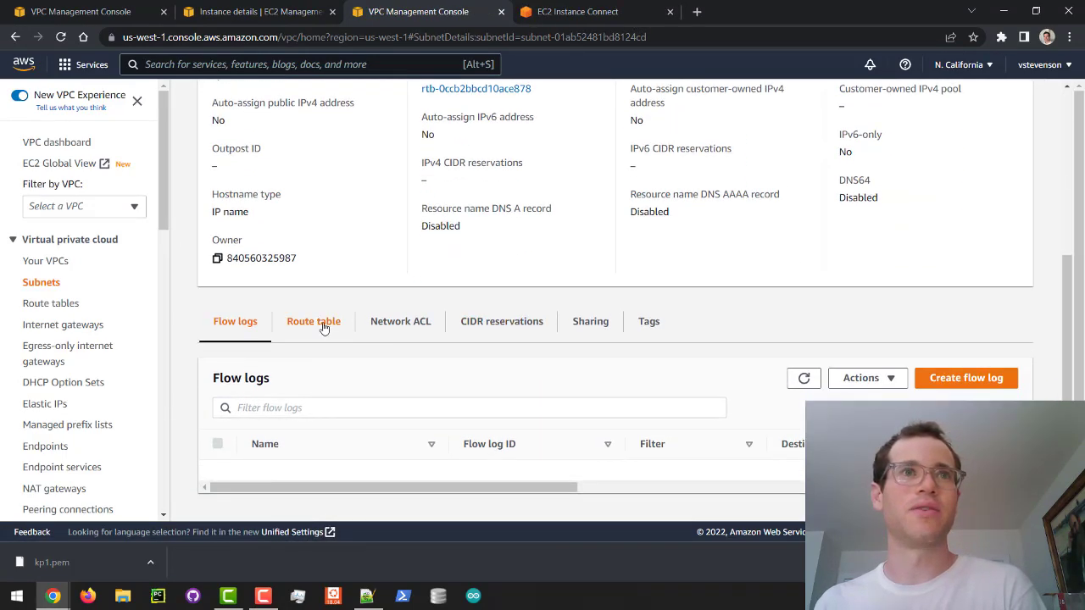
pyautogui.click(322, 328)
pyautogui.scroll(-1, 318, 407)
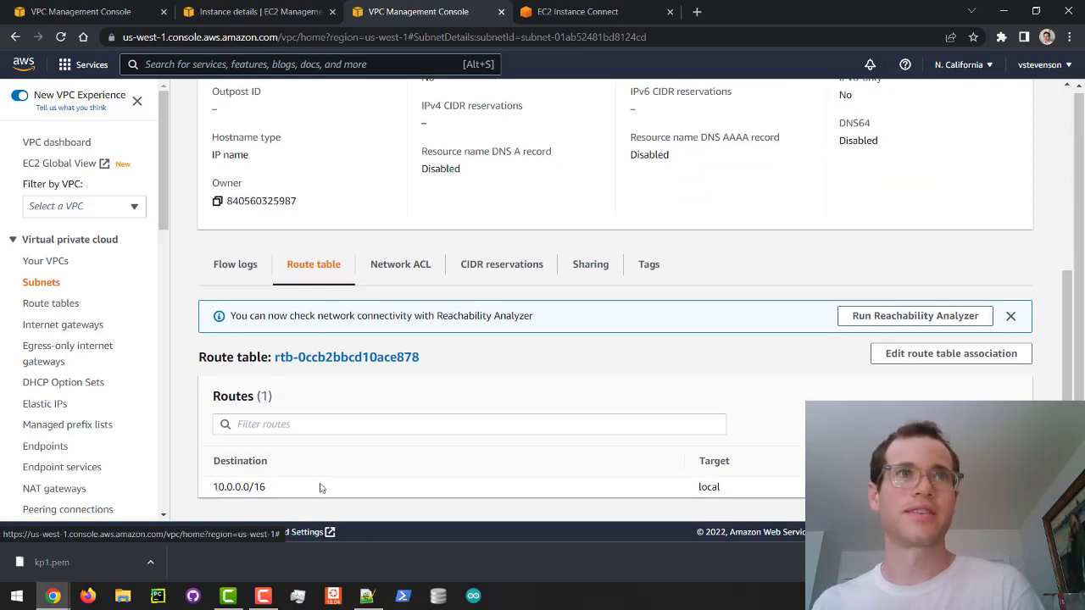
pyautogui.tripleClick(229, 487)
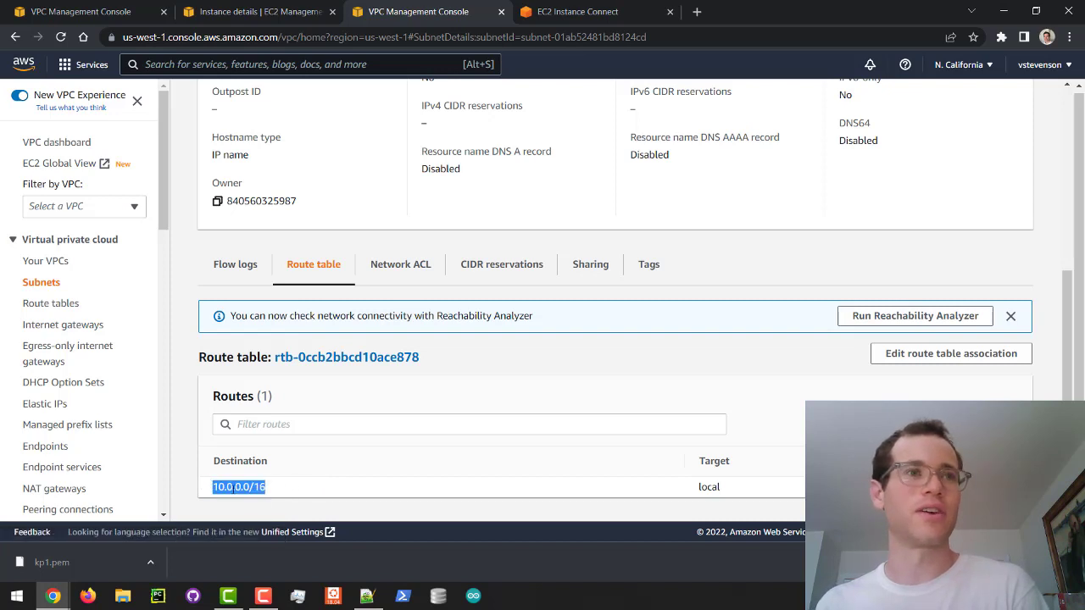
pyautogui.moveTo(739, 485); pyautogui.dragTo(670, 493)
pyautogui.click(628, 502)
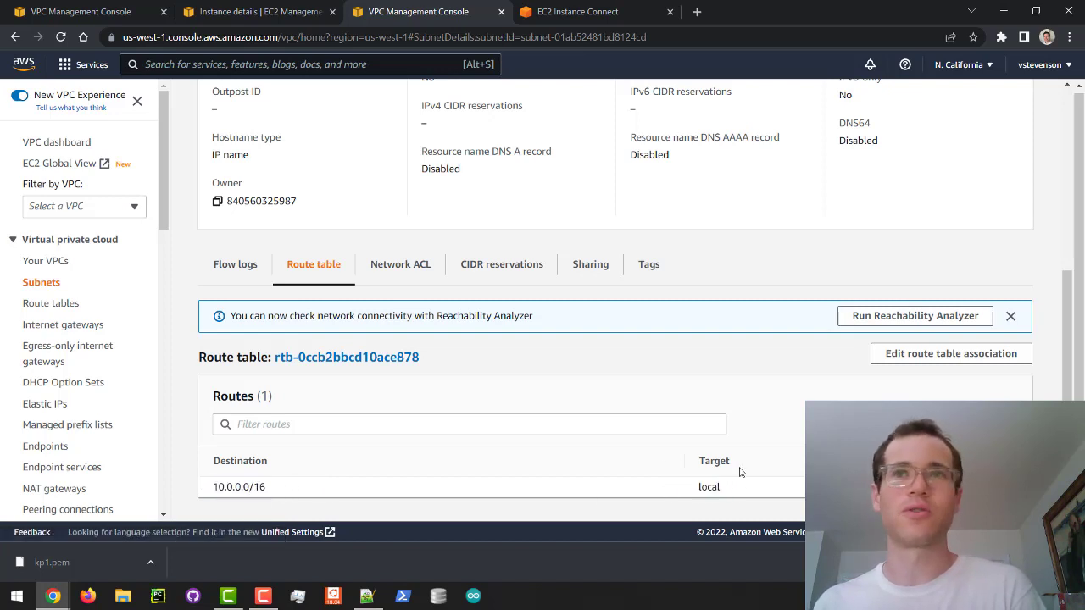
pyautogui.click(986, 366)
pyautogui.scroll(-1, 440, 381)
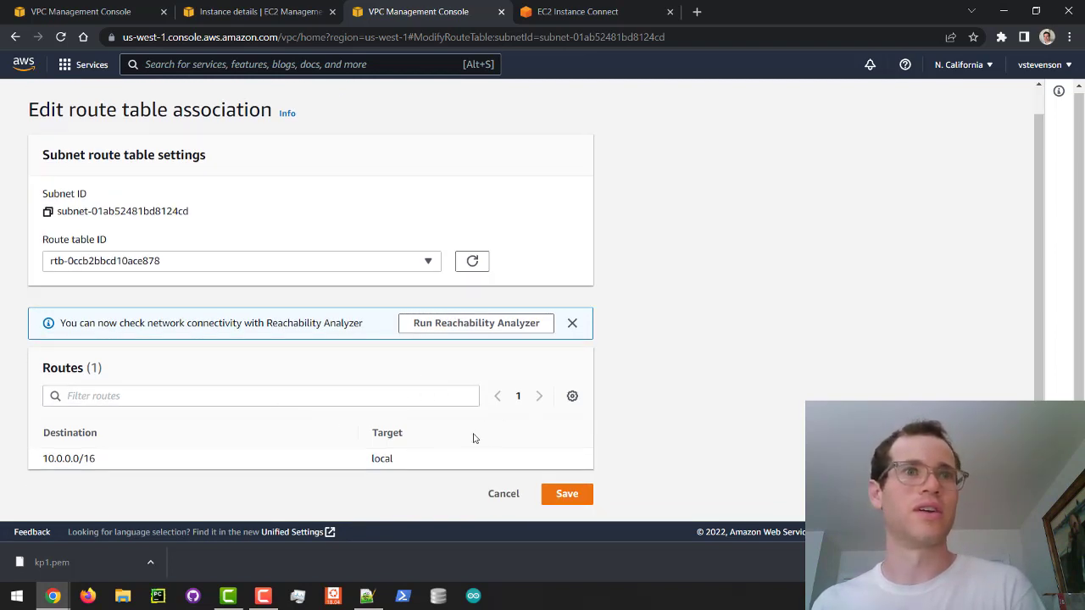
pyautogui.scroll(1, 567, 468)
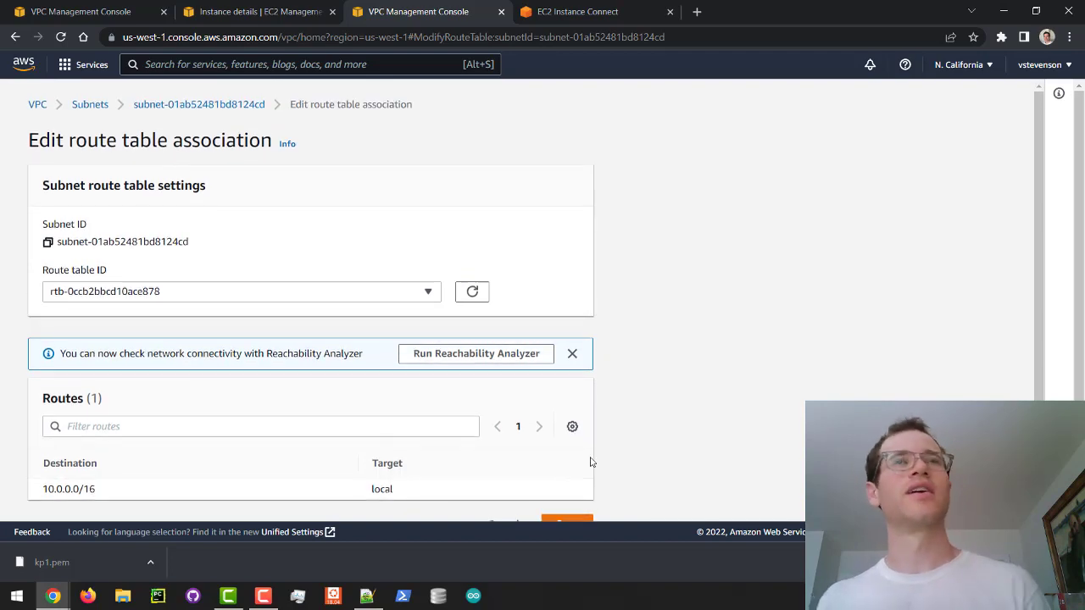
pyautogui.click(644, 12)
pyautogui.click(373, 10)
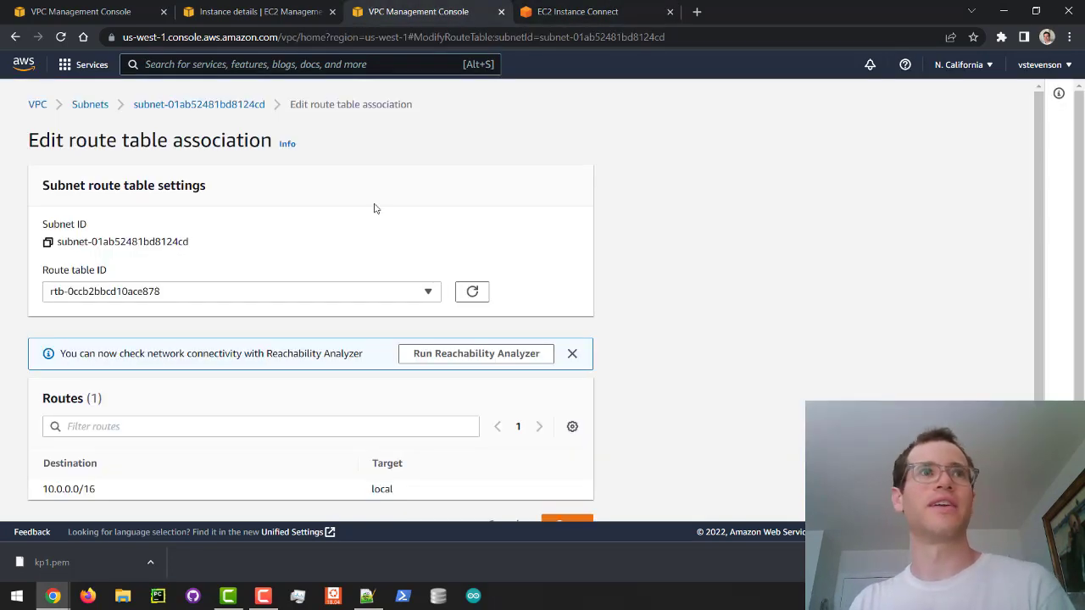
pyautogui.click(254, 11)
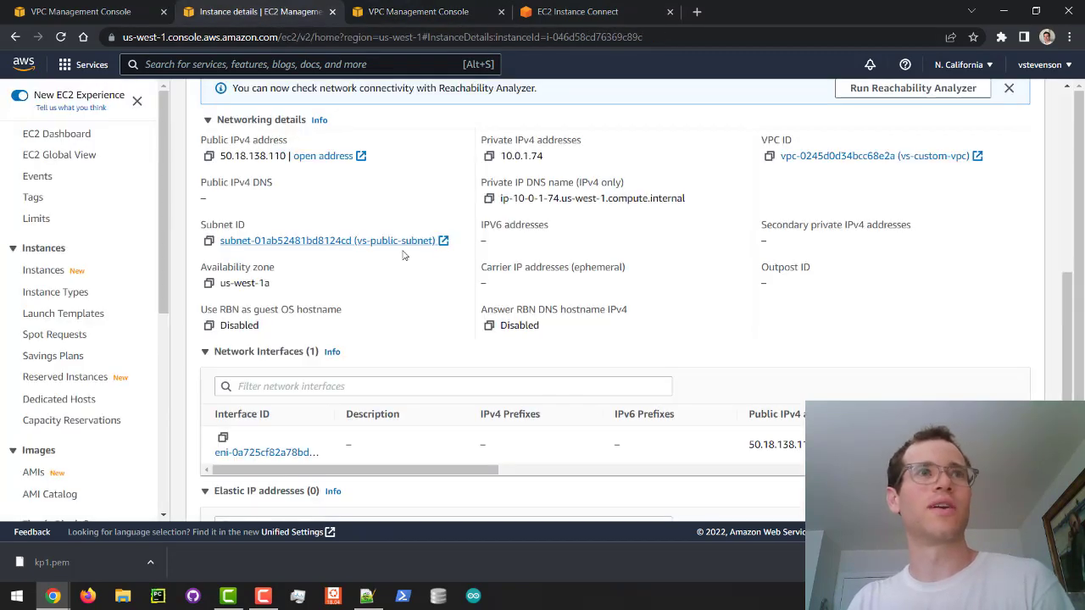
# Open vs-public-route-table from the VPC's route tables and review its details and routes.
pyautogui.click(68, 11)
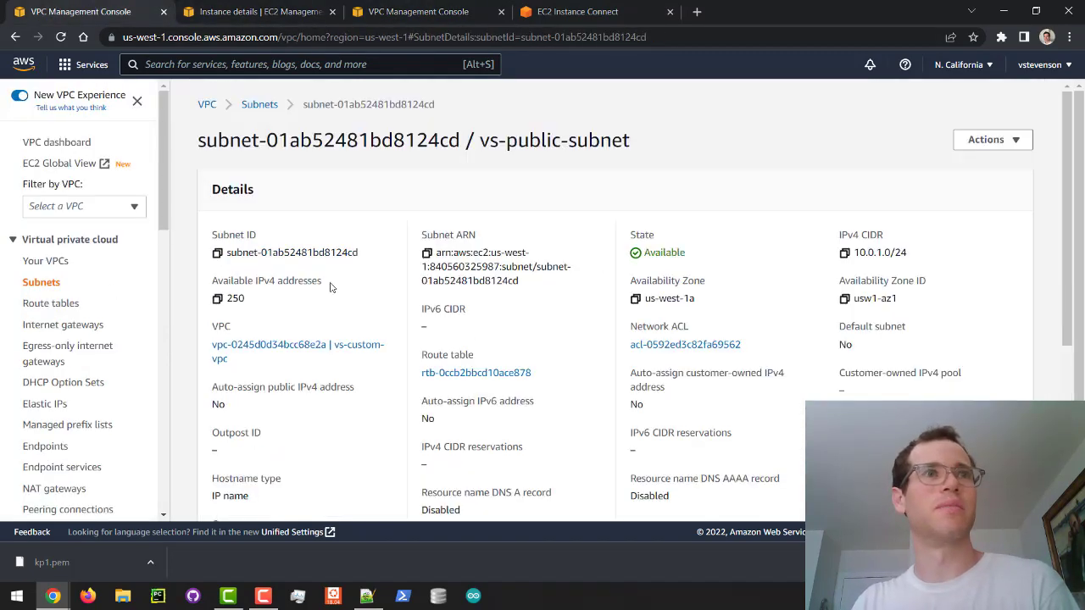
pyautogui.click(61, 303)
pyautogui.click(370, 215)
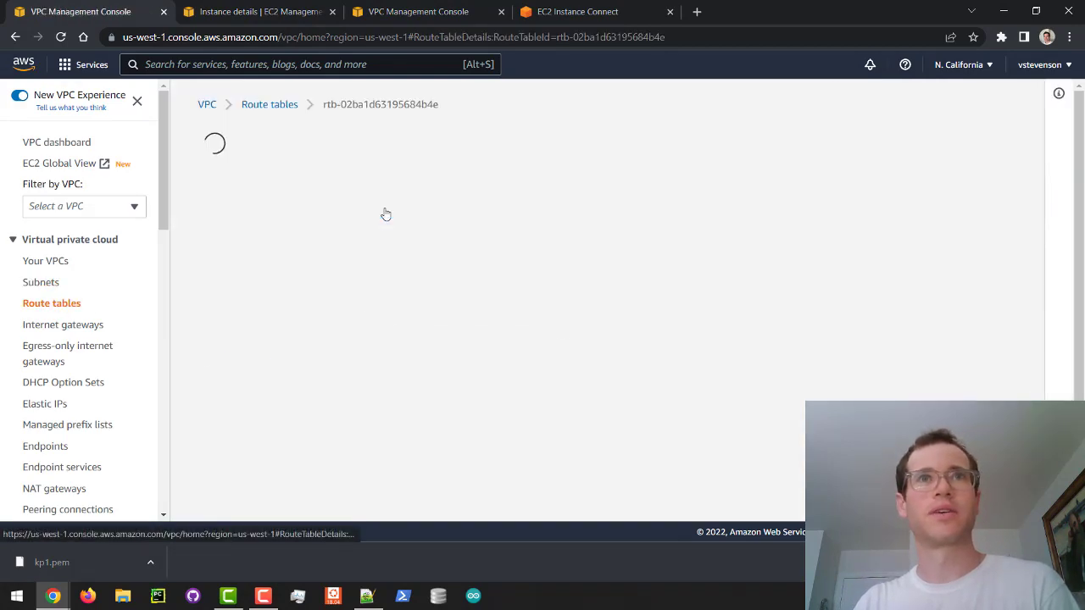
pyautogui.scroll(-2, 487, 371)
pyautogui.scroll(-1, 487, 372)
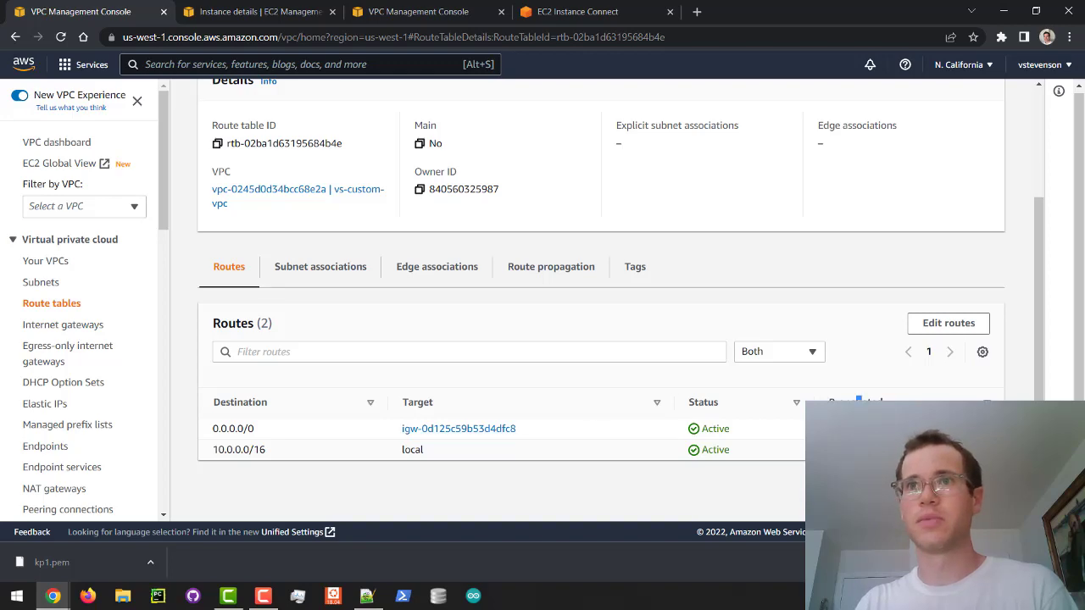
pyautogui.moveTo(861, 402); pyautogui.dragTo(835, 432)
pyautogui.scroll(2, 835, 433)
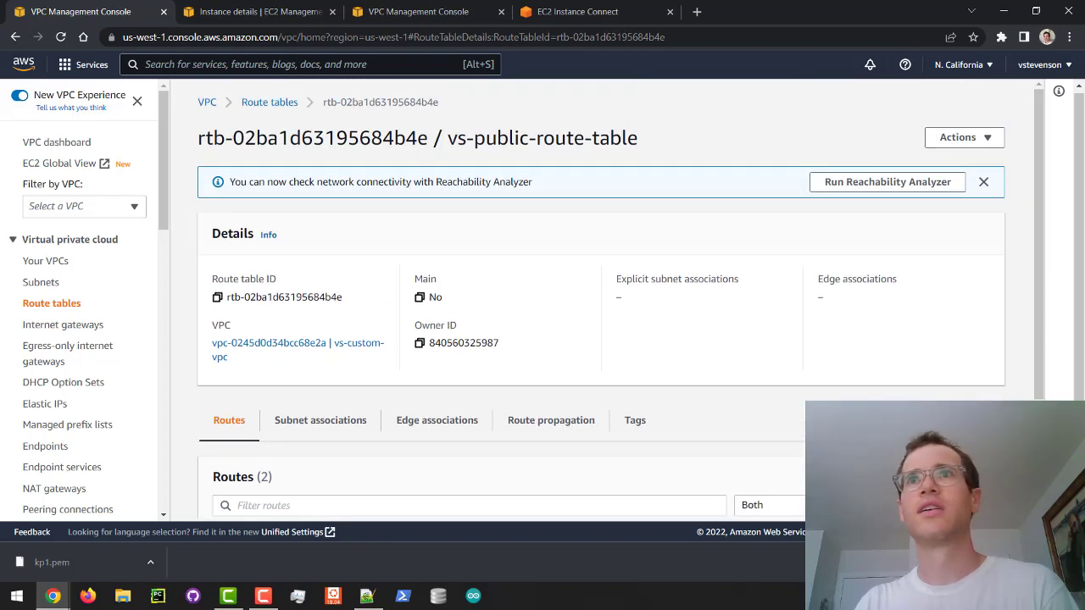
pyautogui.click(860, 182)
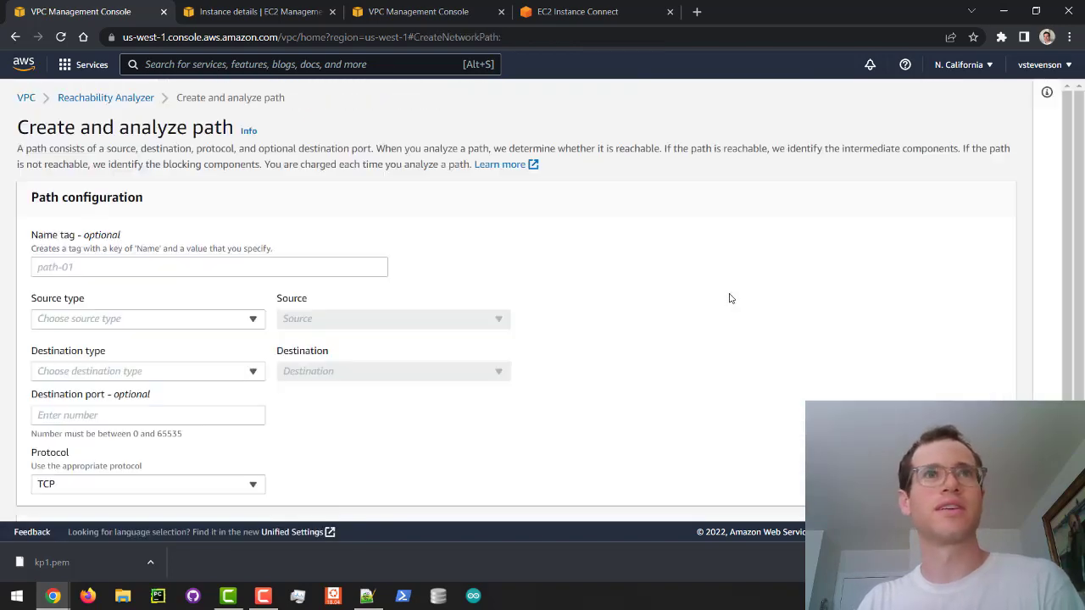
pyautogui.click(15, 36)
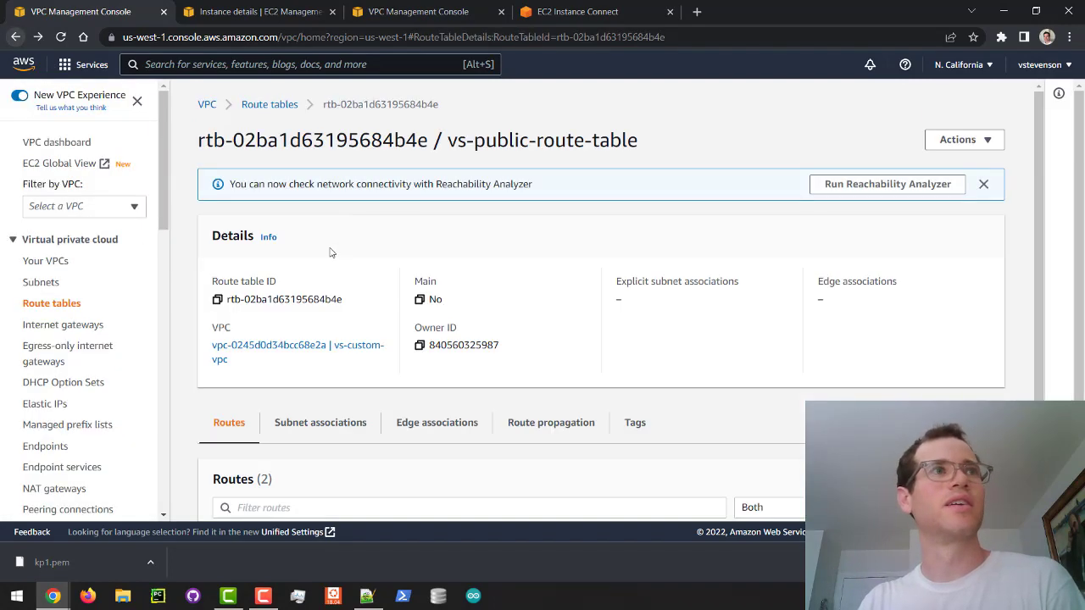
pyautogui.scroll(-2, 361, 331)
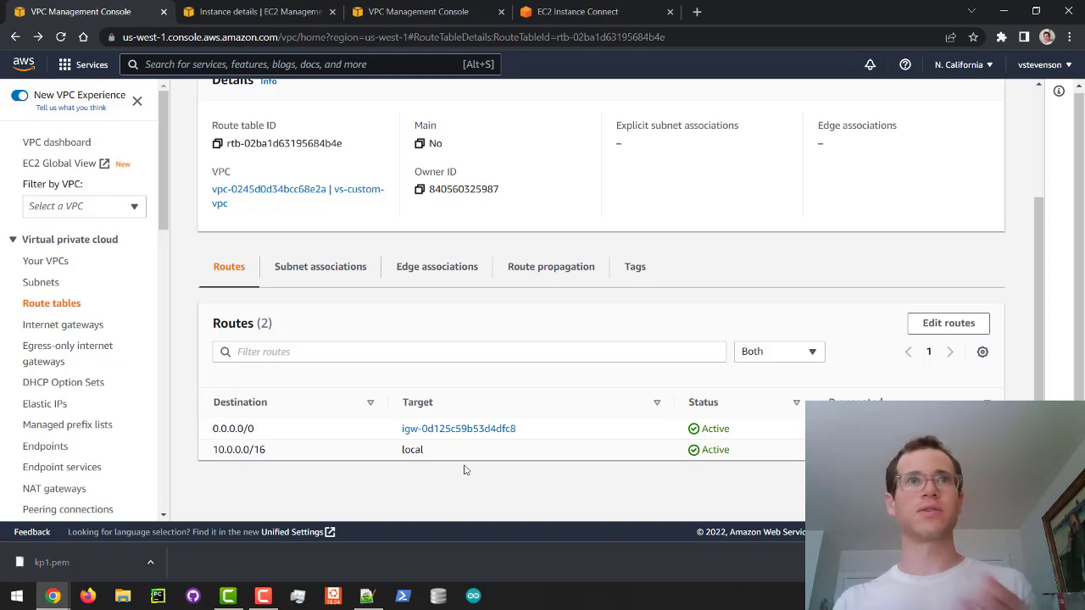
# Examine the subnet associations of vs-public-route-table, comparing explicitly associated subnets with those lacking an explicit association.
pyautogui.click(319, 276)
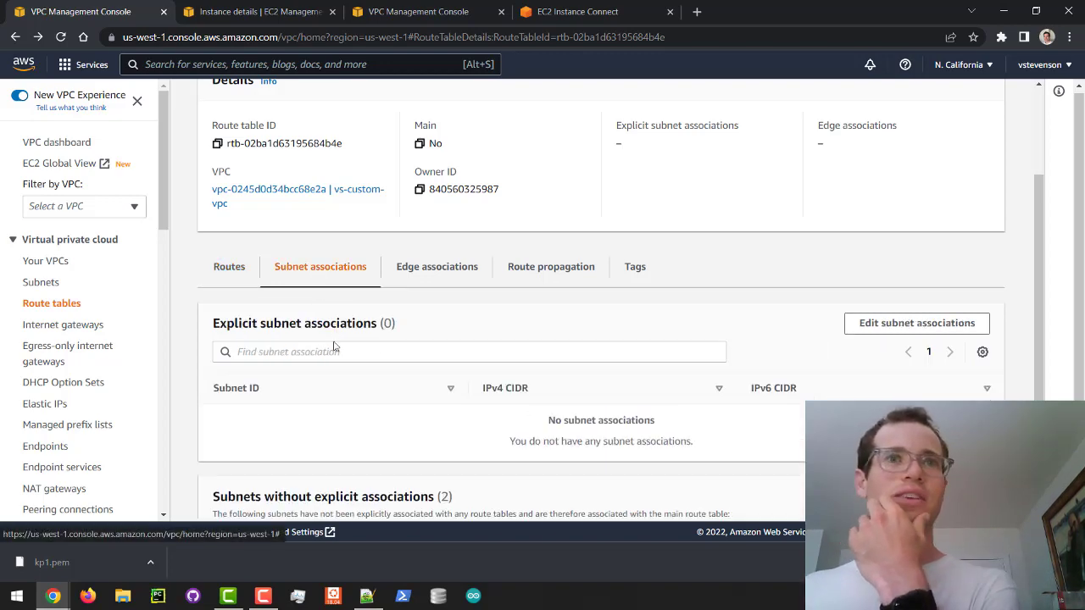
pyautogui.scroll(-2, 543, 391)
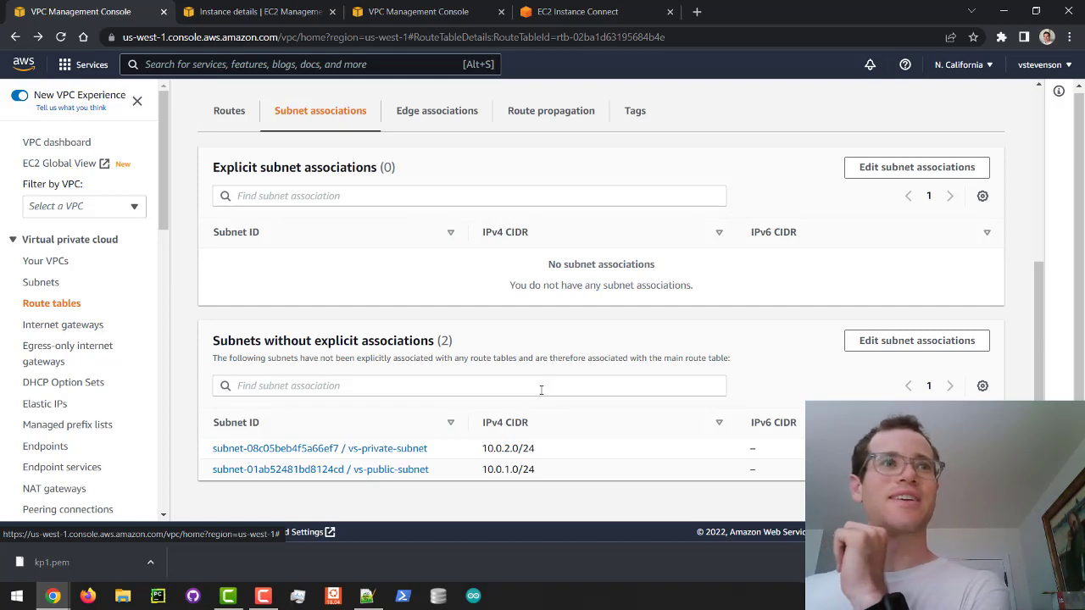
pyautogui.scroll(1, 539, 388)
pyautogui.scroll(-1, 540, 391)
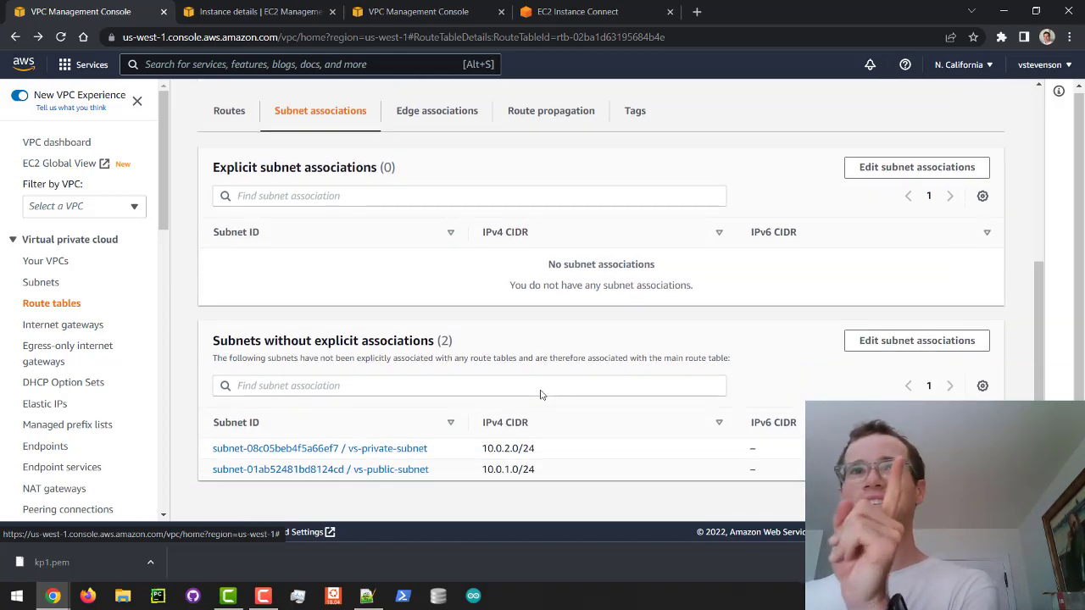
pyautogui.scroll(4, 542, 395)
pyautogui.scroll(-4, 475, 373)
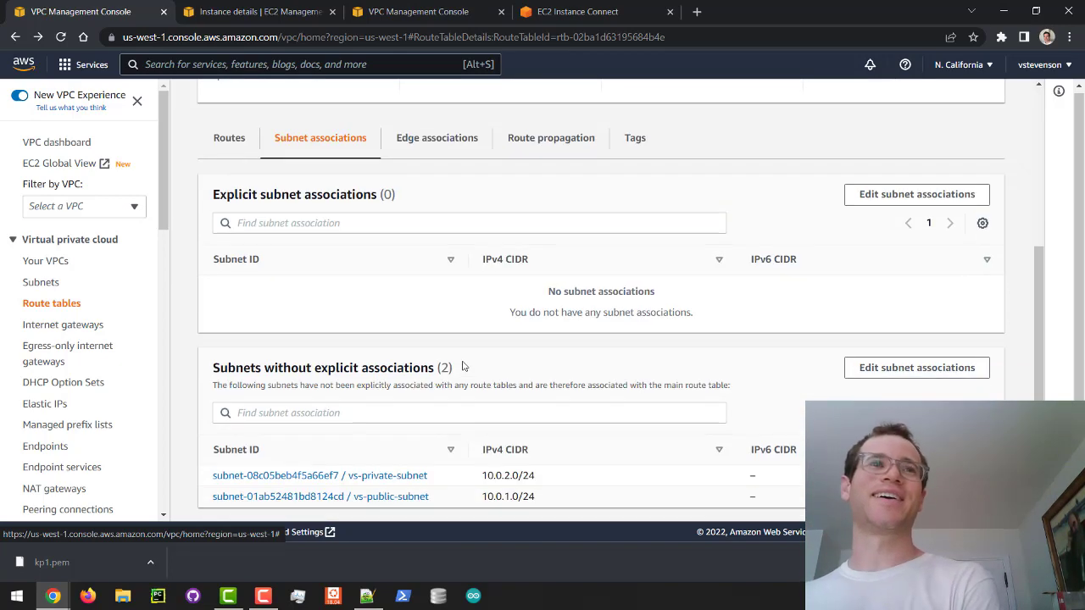
pyautogui.scroll(4, 462, 363)
pyautogui.scroll(-3, 461, 366)
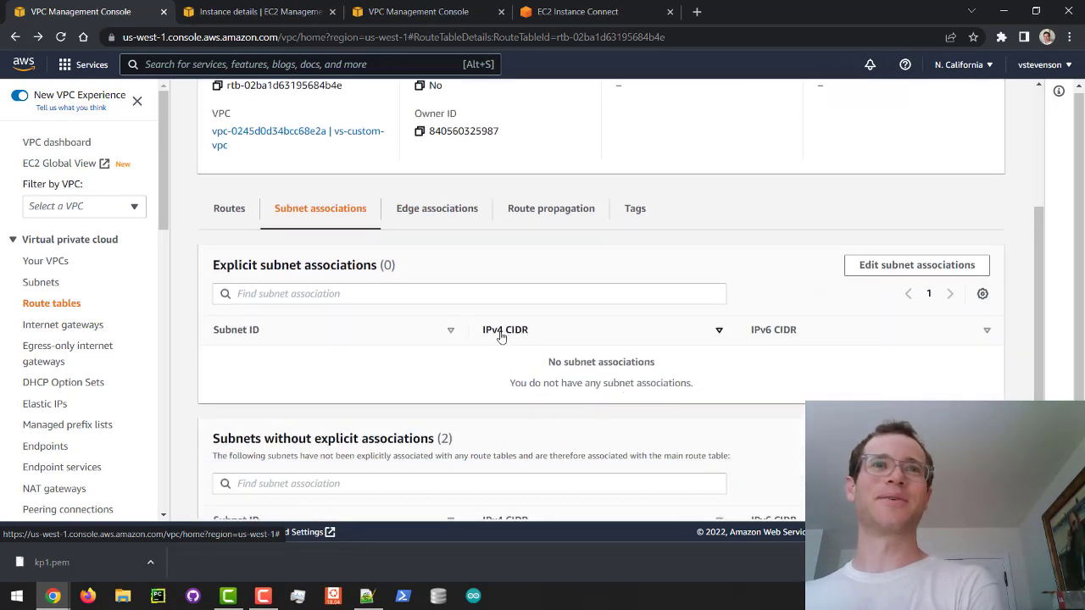
pyautogui.scroll(-2, 661, 327)
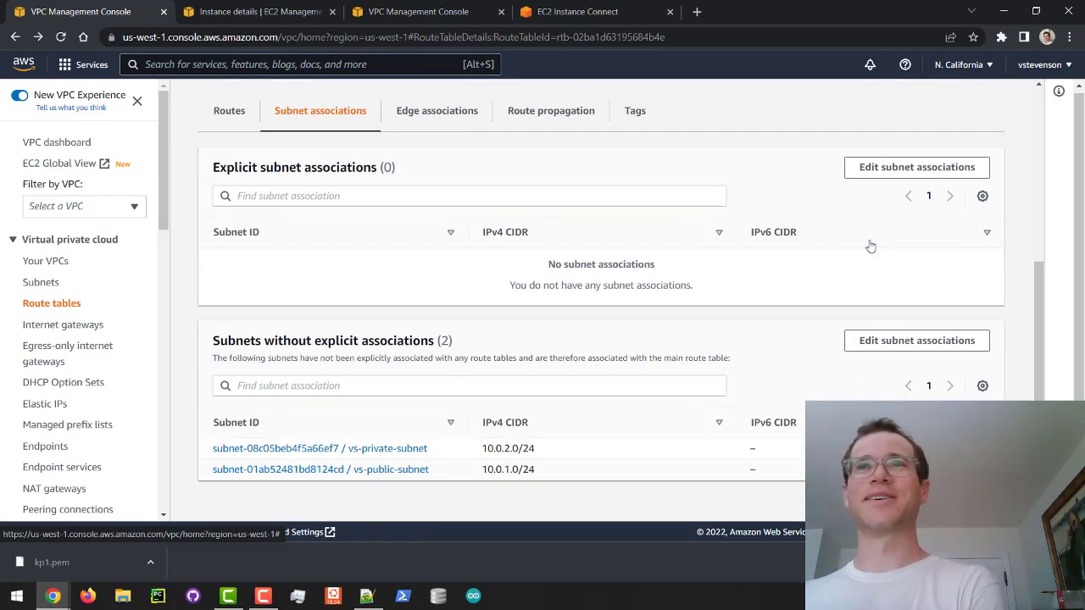
# Associate vs-public-subnet explicitly with vs-public-route-table, save the association and review the route table.
pyautogui.click(882, 174)
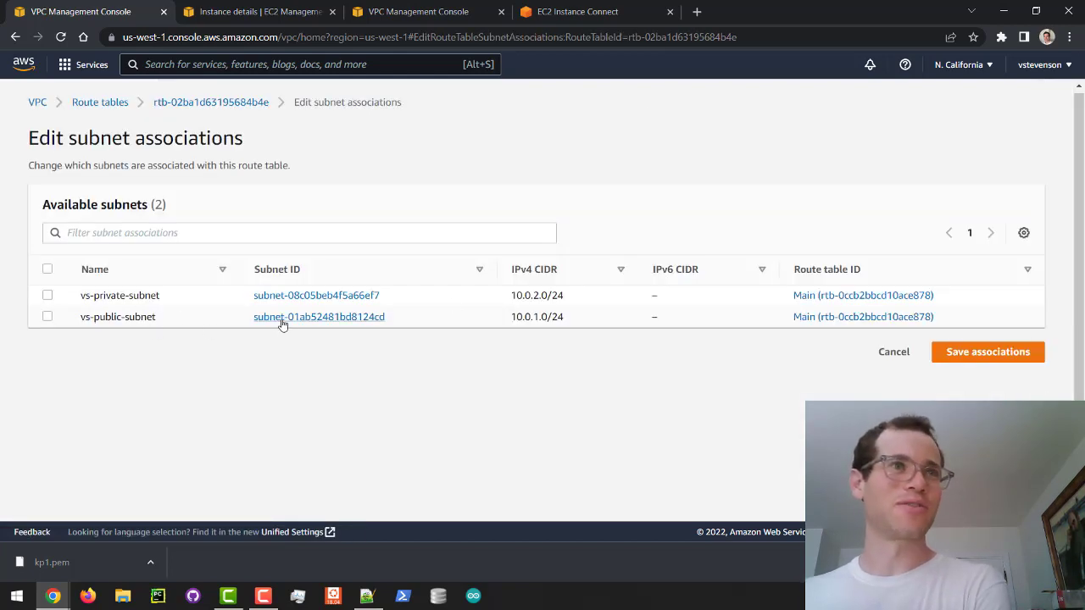
pyautogui.click(47, 316)
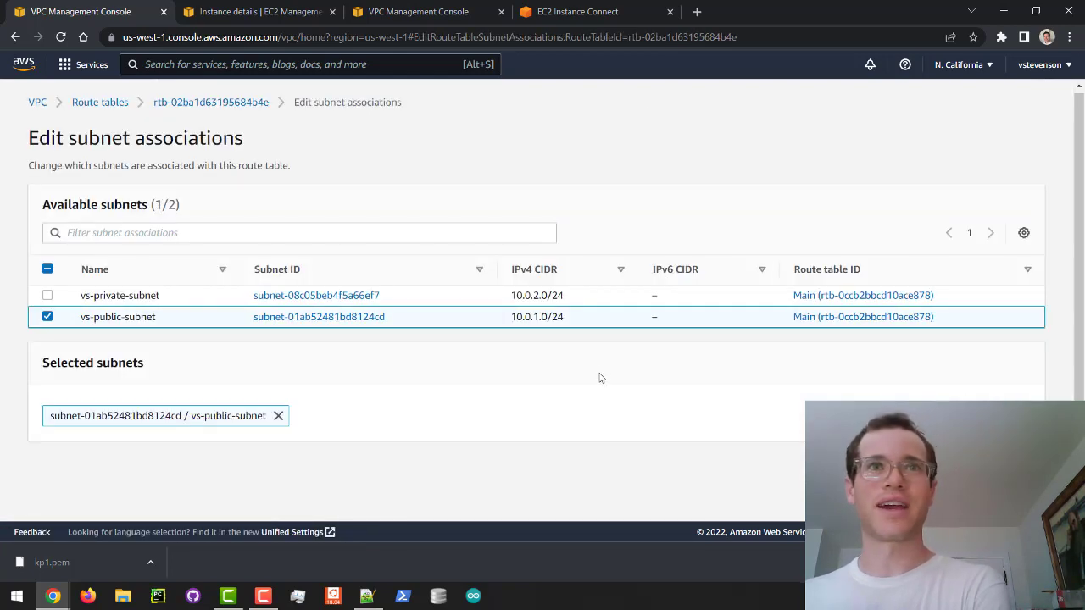
pyautogui.click(1000, 471)
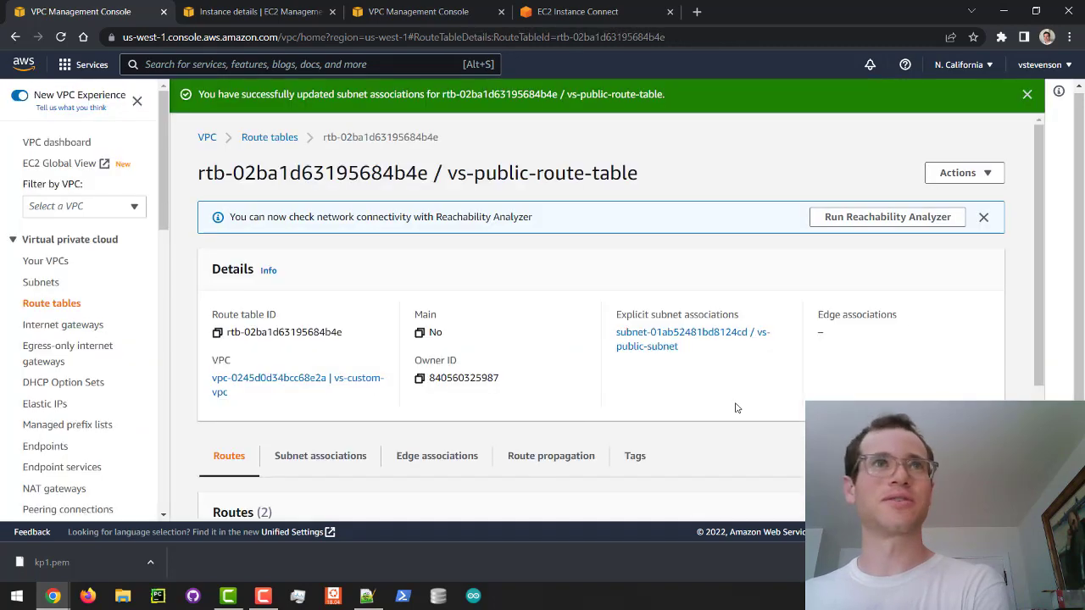
pyautogui.scroll(-2, 616, 377)
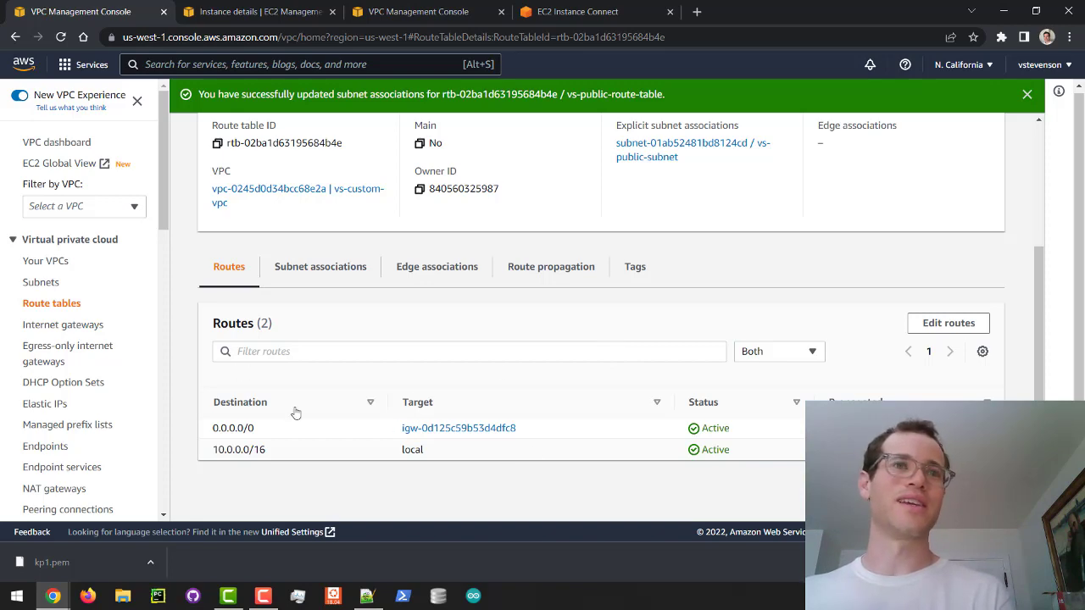
pyautogui.scroll(3, 315, 418)
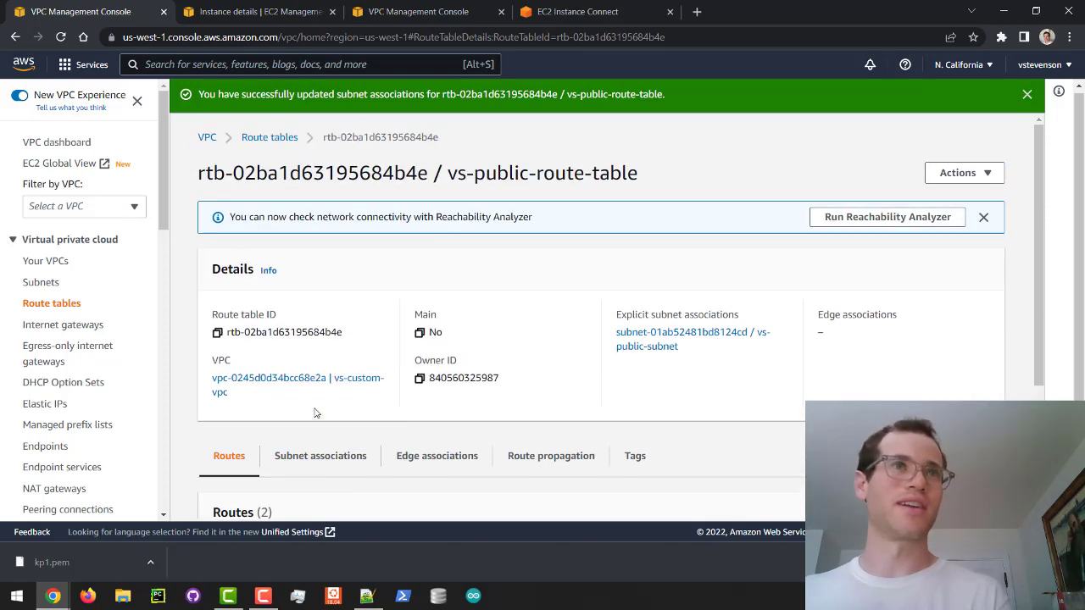
# Close the failed EC2 Instance Connect session and start a new one to vs-public-instance as ec2-user.
pyautogui.click(593, 11)
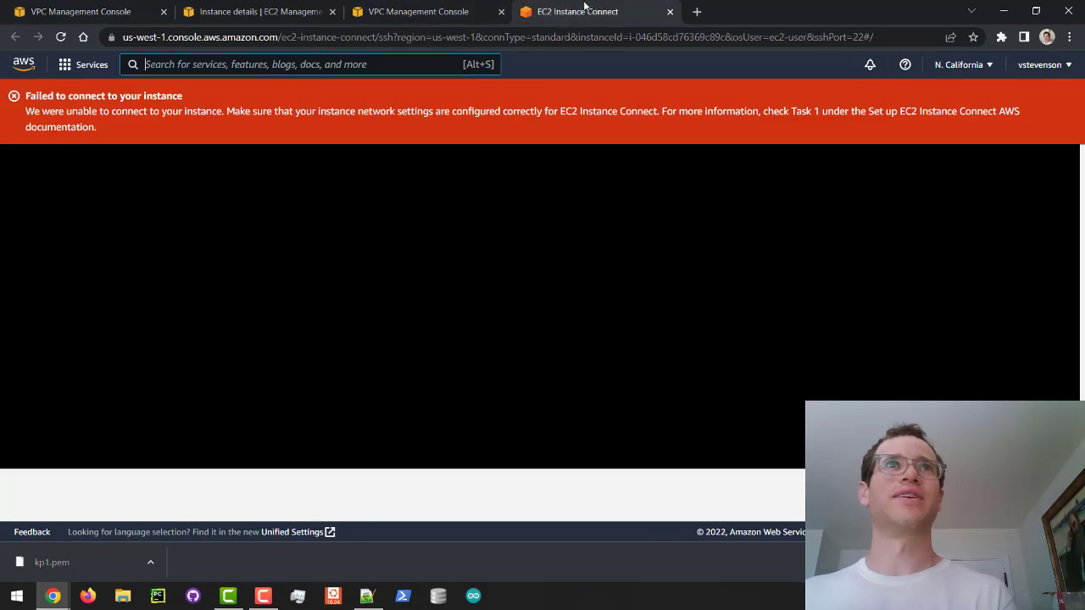
pyautogui.middleClick(553, 12)
pyautogui.click(292, 12)
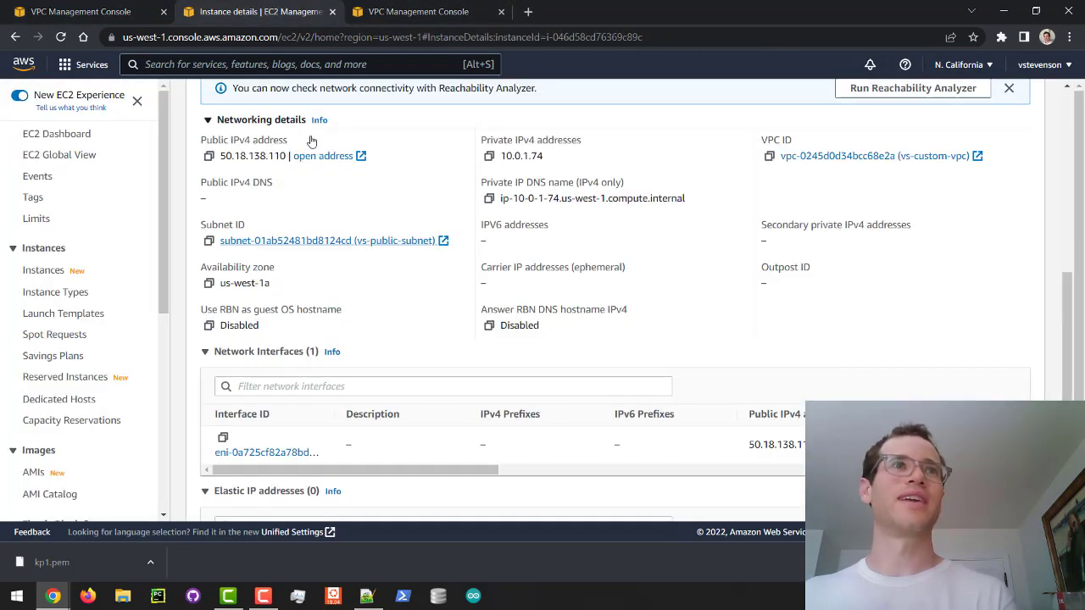
pyautogui.scroll(3, 339, 226)
pyautogui.scroll(3, 339, 226)
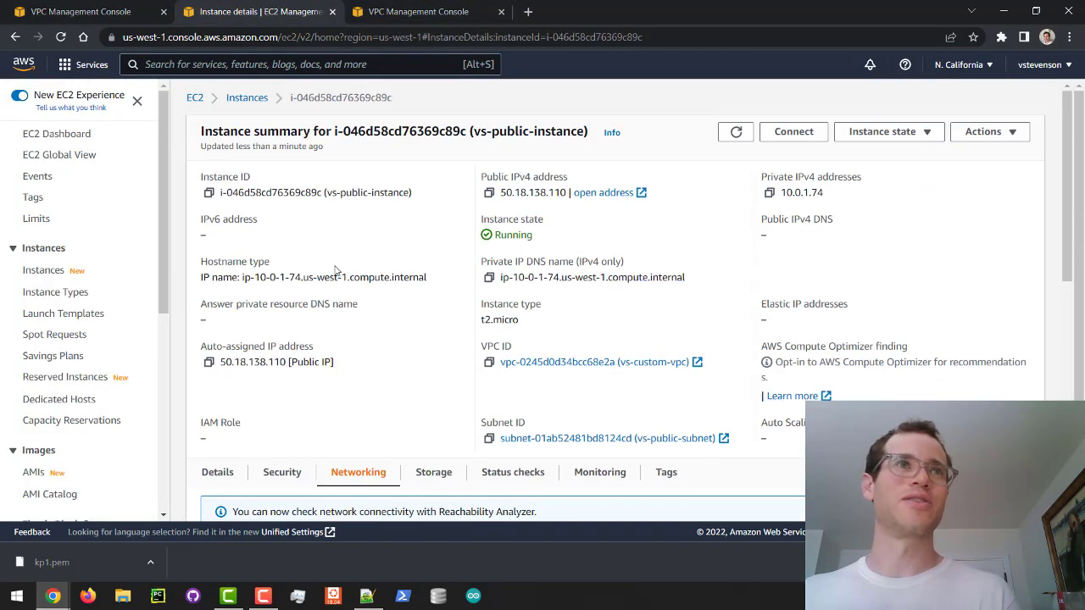
pyautogui.click(60, 272)
pyautogui.click(358, 174)
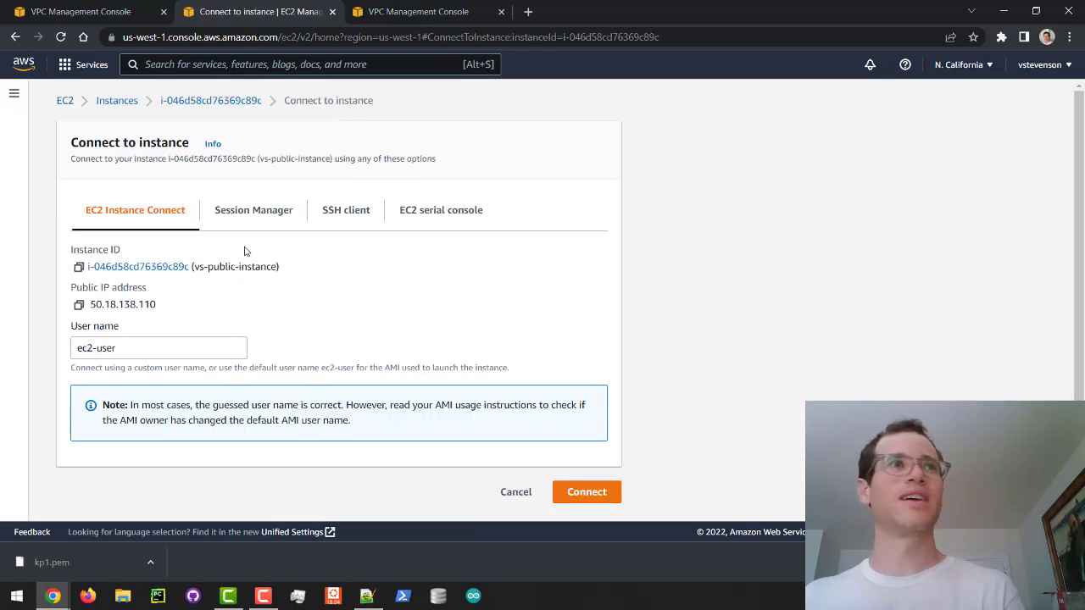
pyautogui.click(584, 492)
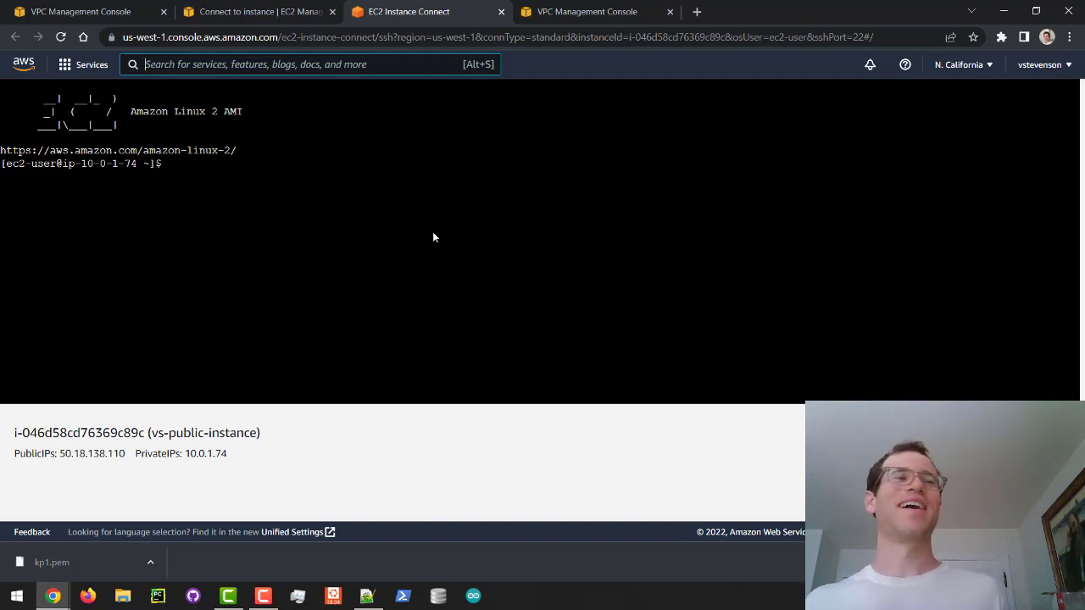
# Try the instance's terminal by running the command echo "hello world!" at the shell prompt.
pyautogui.click(433, 234)
pyautogui.write('ec')
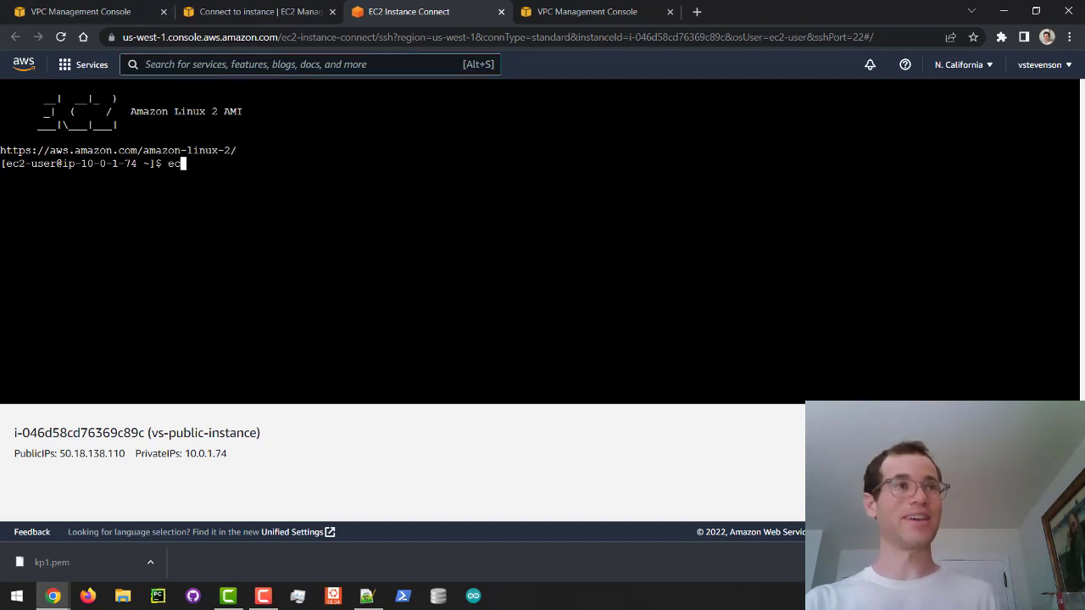
pyautogui.write('ho "hello world!"')
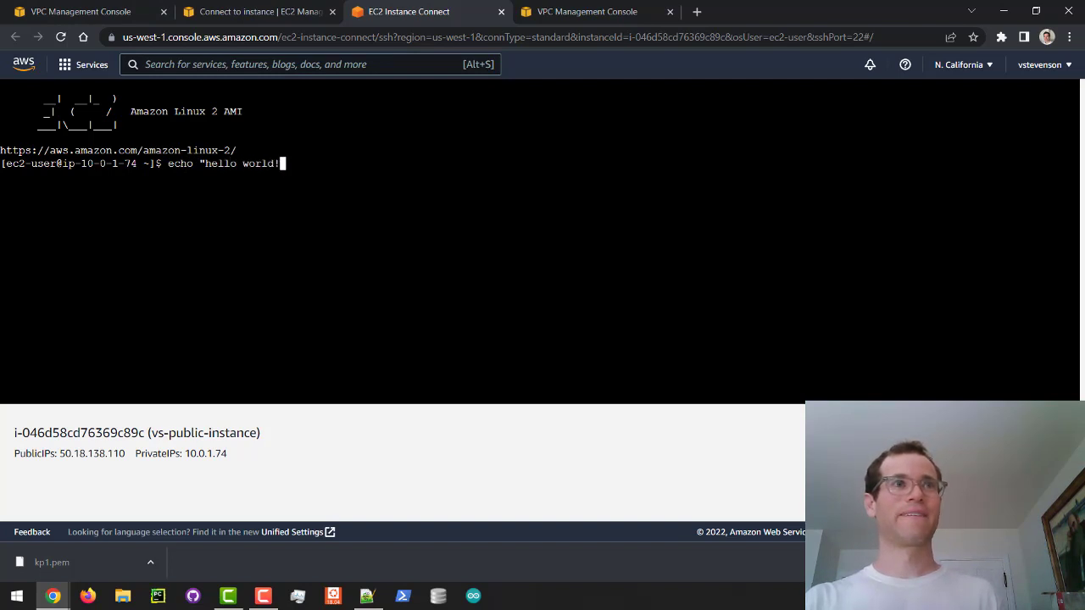
pyautogui.press('Return')
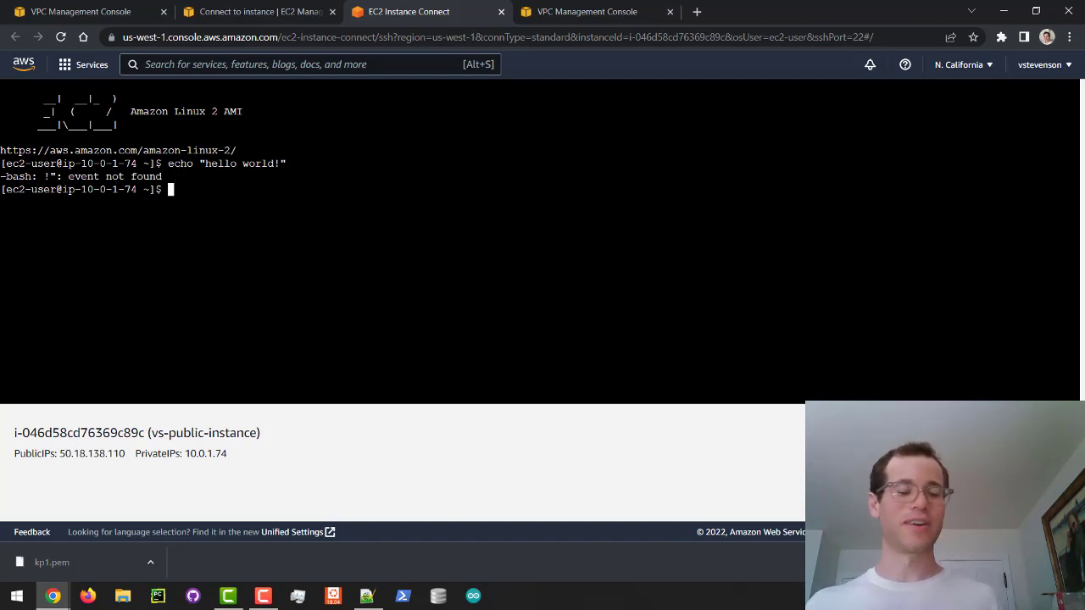
# Test the instance's outbound internet connectivity by pinging google.com, letting several replies arrive before stopping the ping.
pyautogui.write('ping')
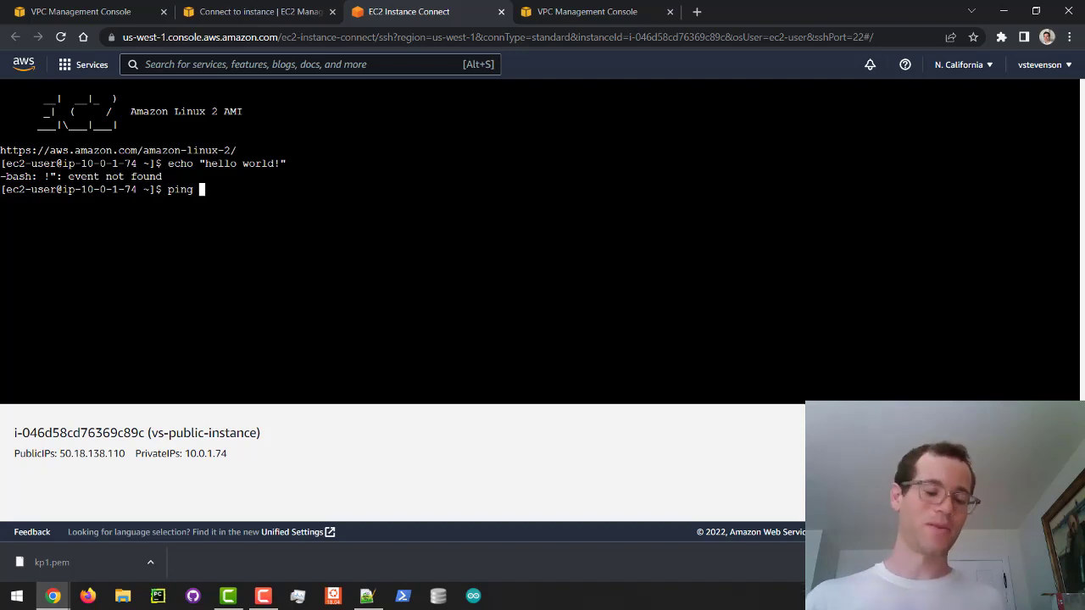
pyautogui.write('google.com')
pyautogui.press('Return')
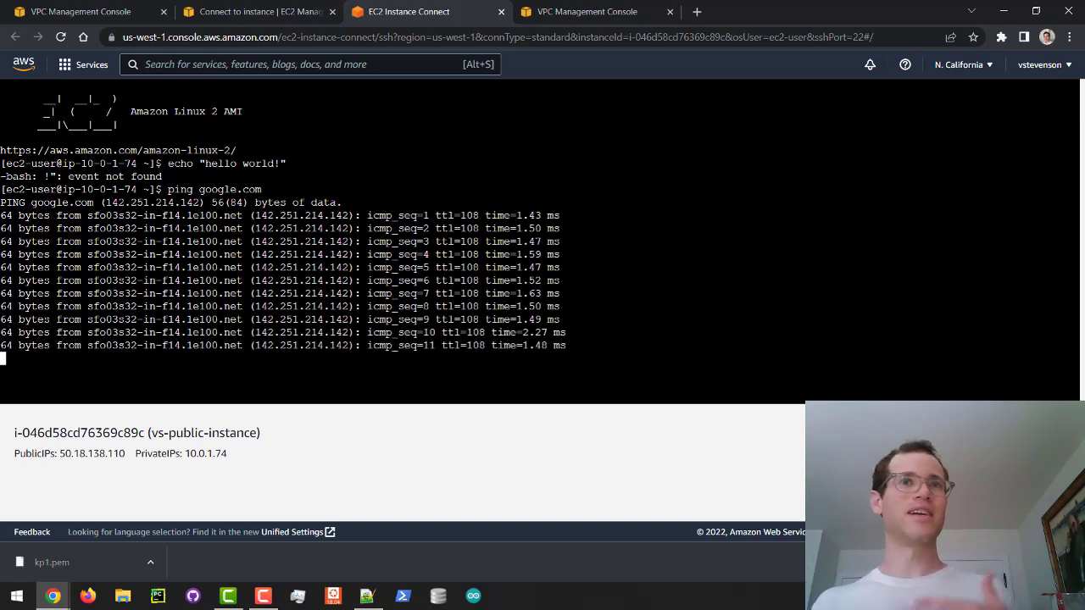
pyautogui.hotkey('ctrl', 'c')
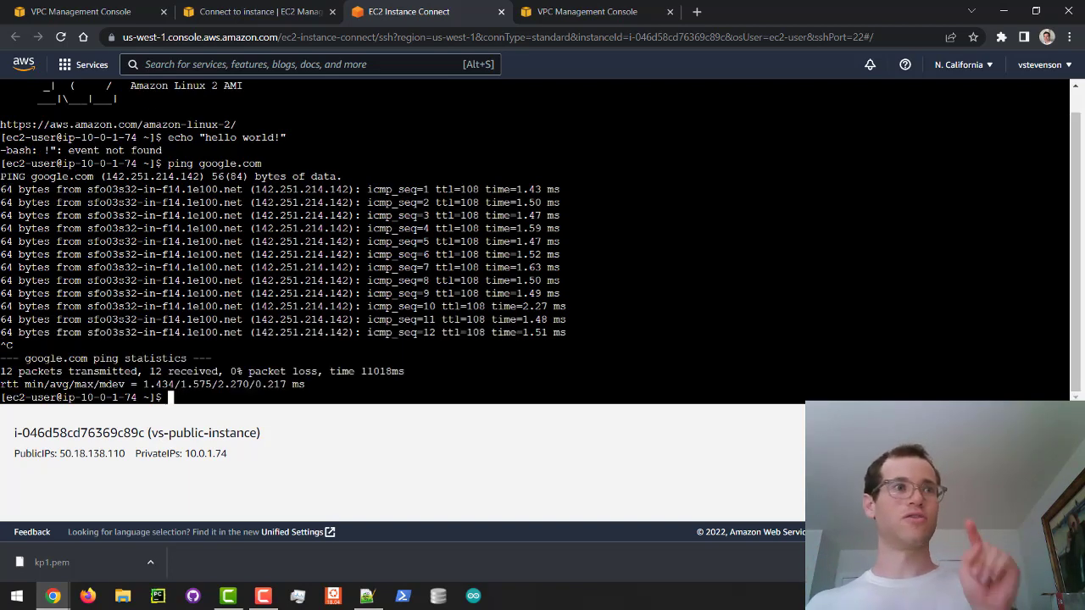